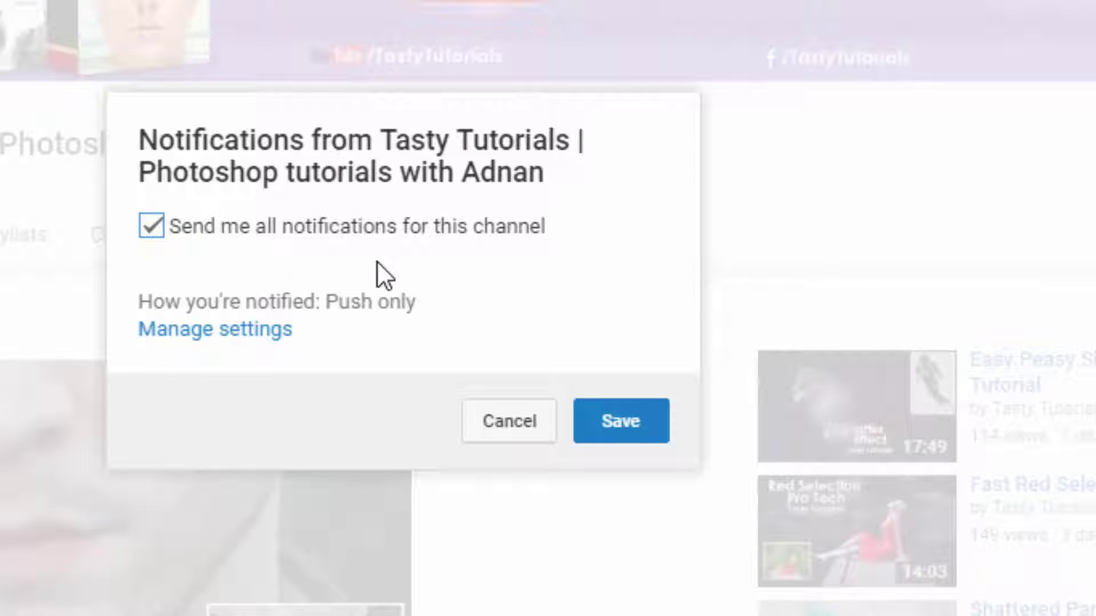
Save the setting to receive all notifications from the Tasty Tutorials channel and browse its uploaded videos.
left_click(622, 425)
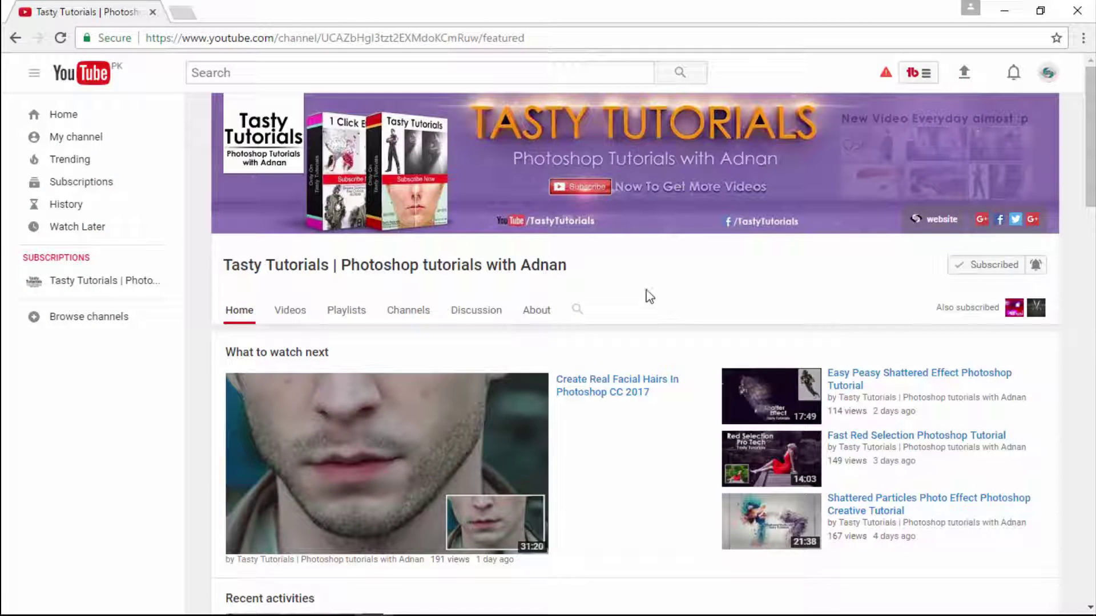
left_click(290, 310)
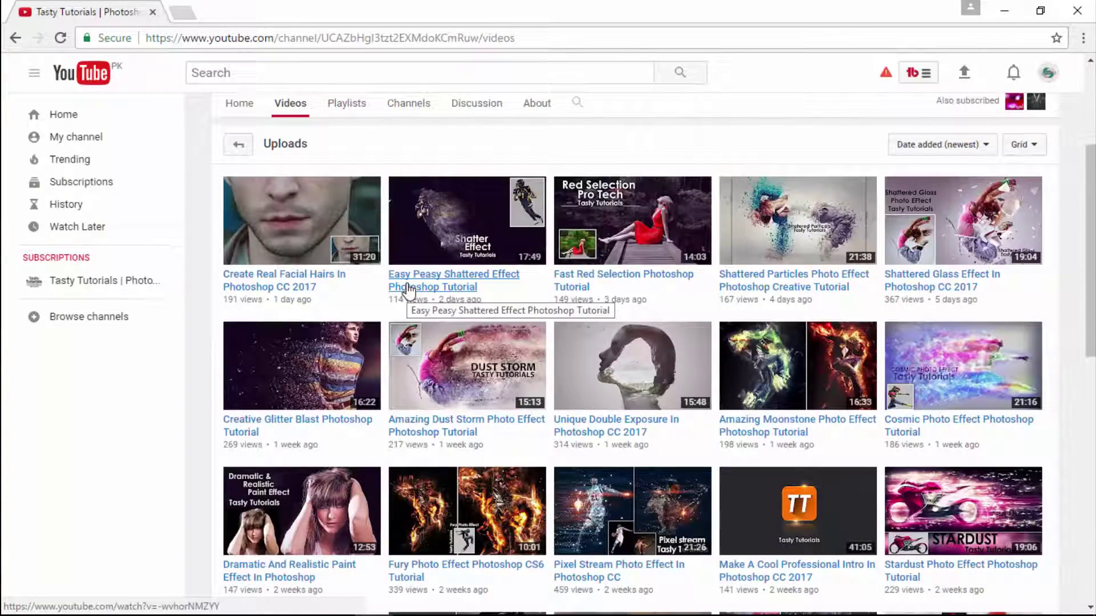
scroll(407, 290, "down", 10)
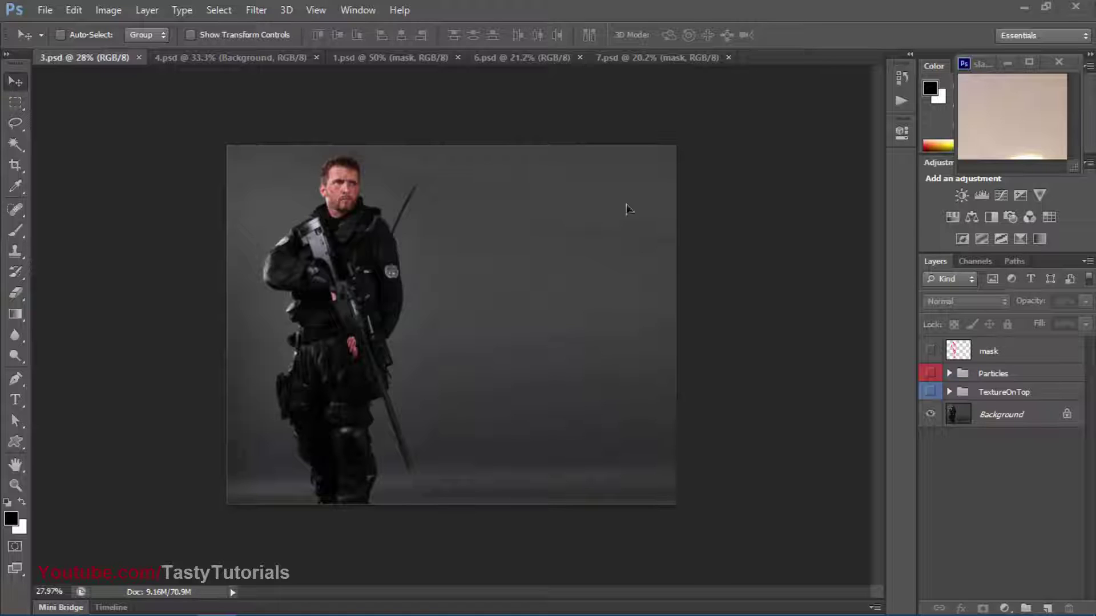
scroll(368, 276, "up", 2)
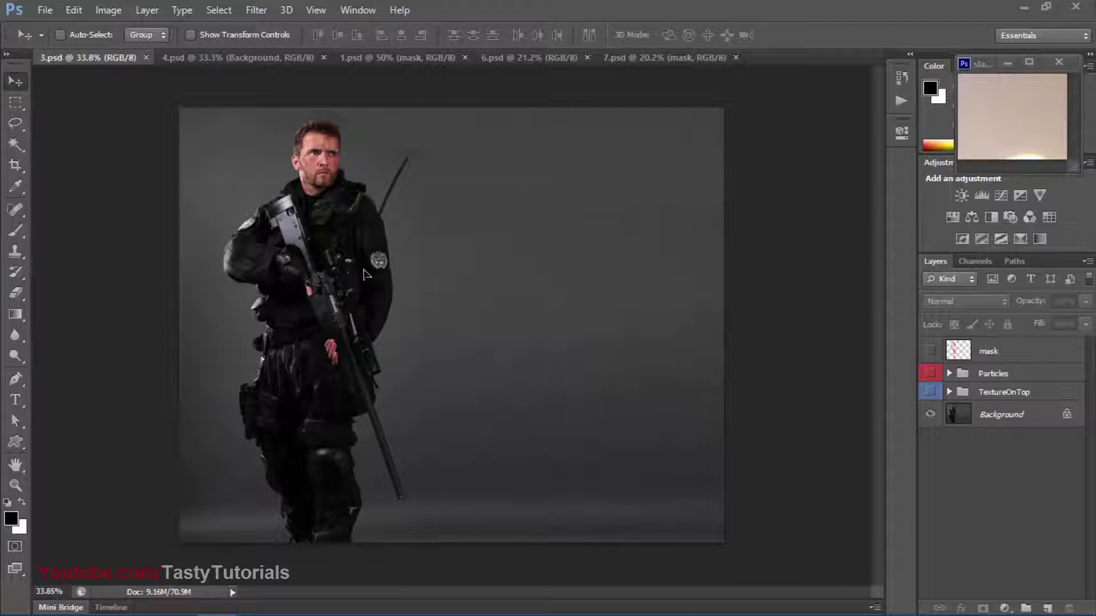
left_click(981, 66)
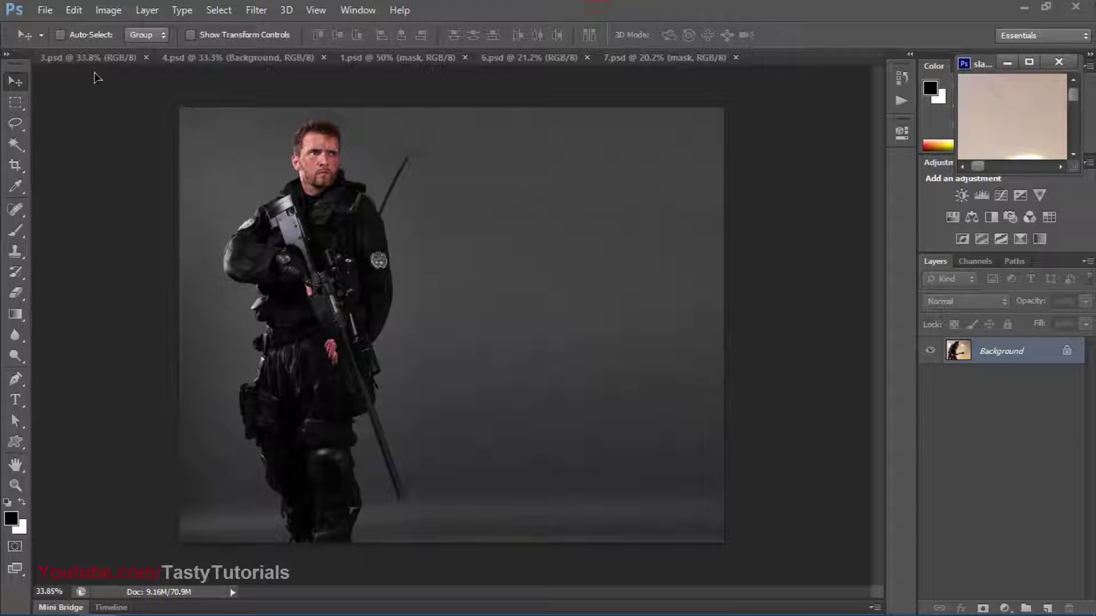
left_click(106, 58)
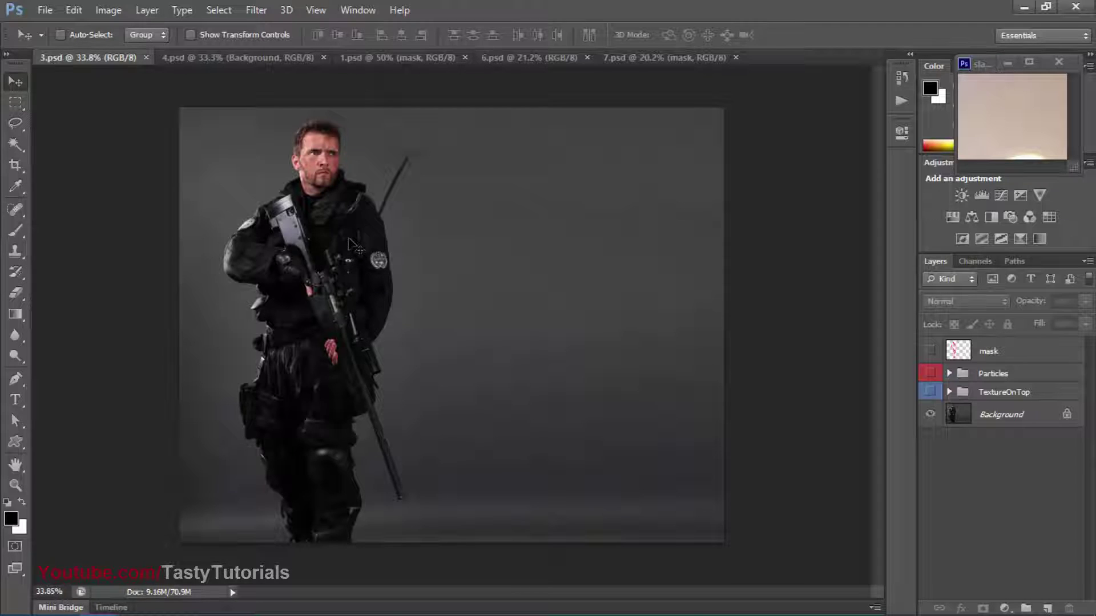
scroll(418, 272, "up", 1)
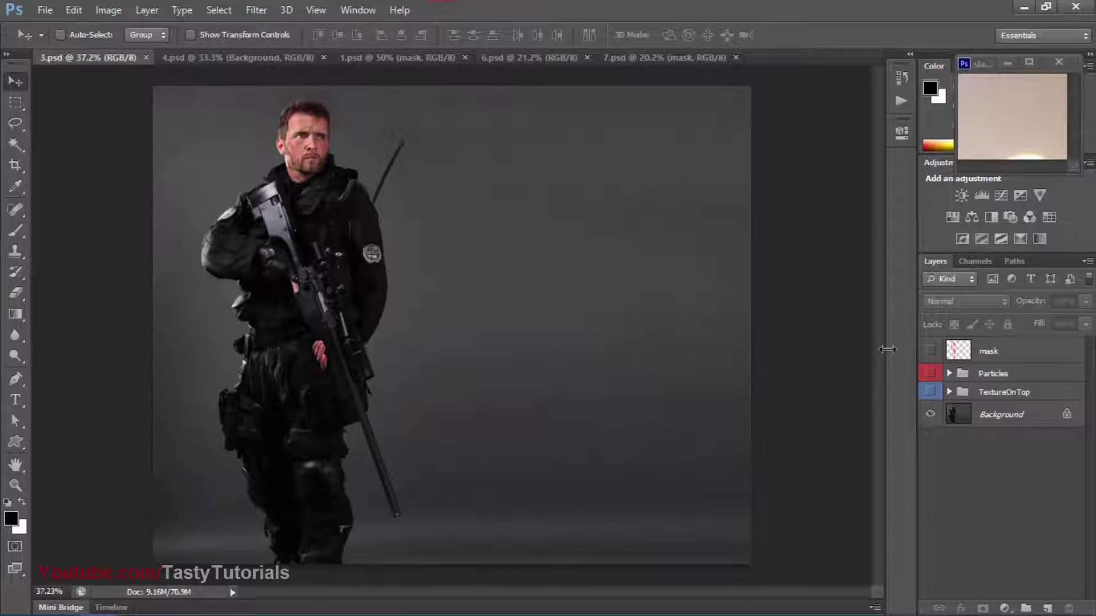
Preview and hide the mask layer in 3.psd, and make the TextureOnTop and Particles groups visible.
left_click(930, 352)
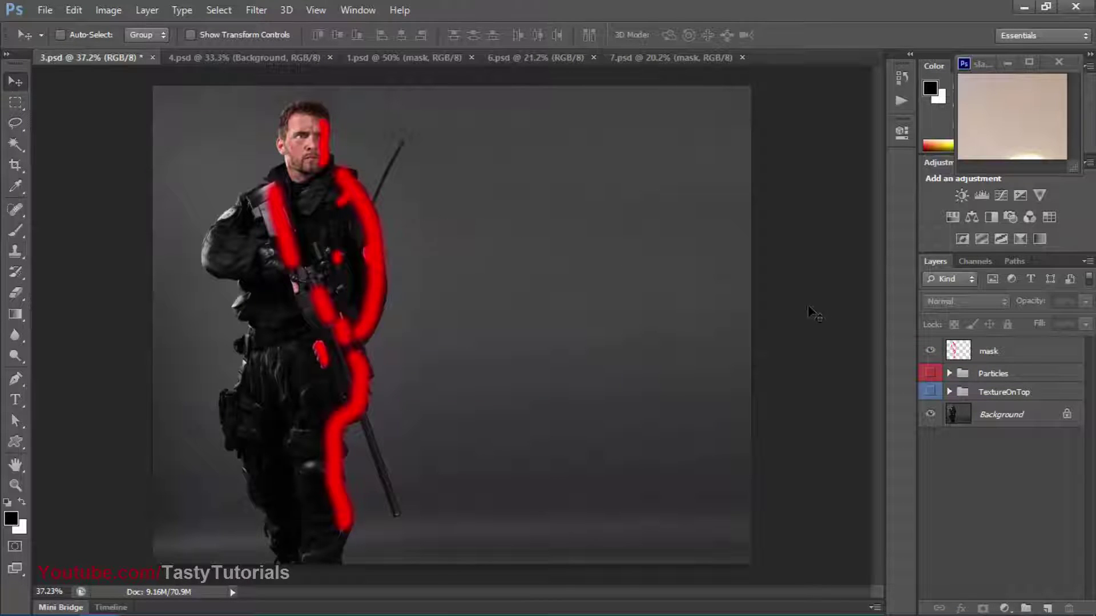
left_click(930, 352)
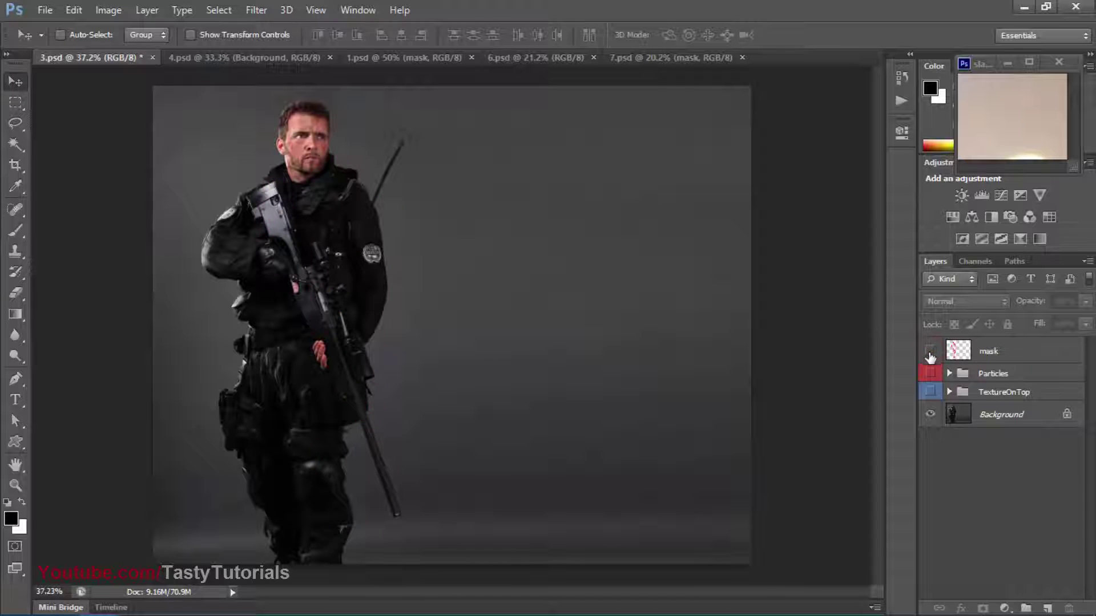
left_click(930, 392)
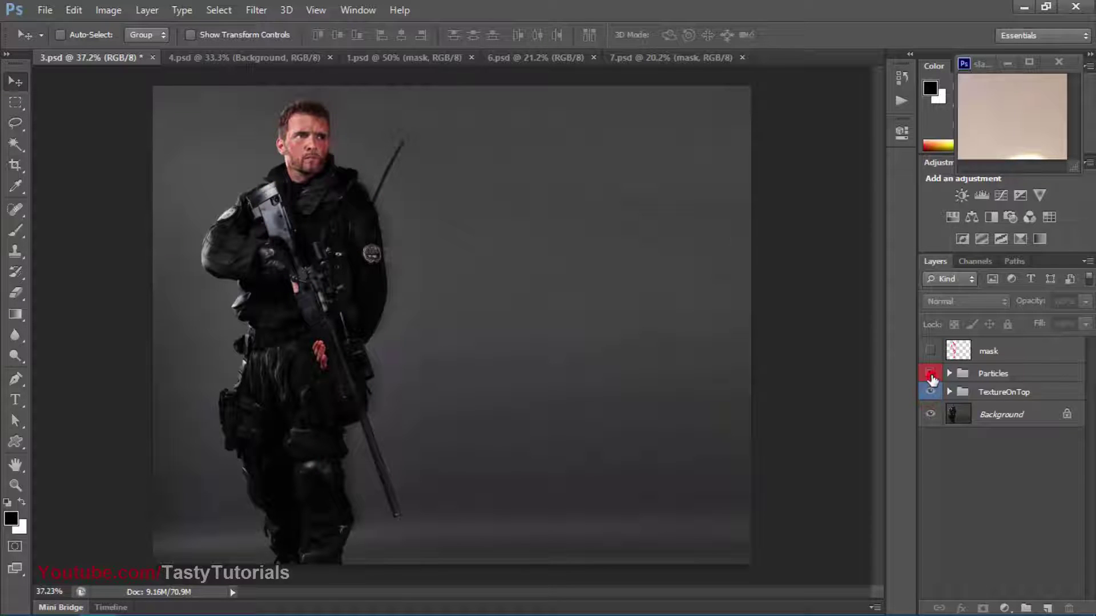
left_click(931, 374)
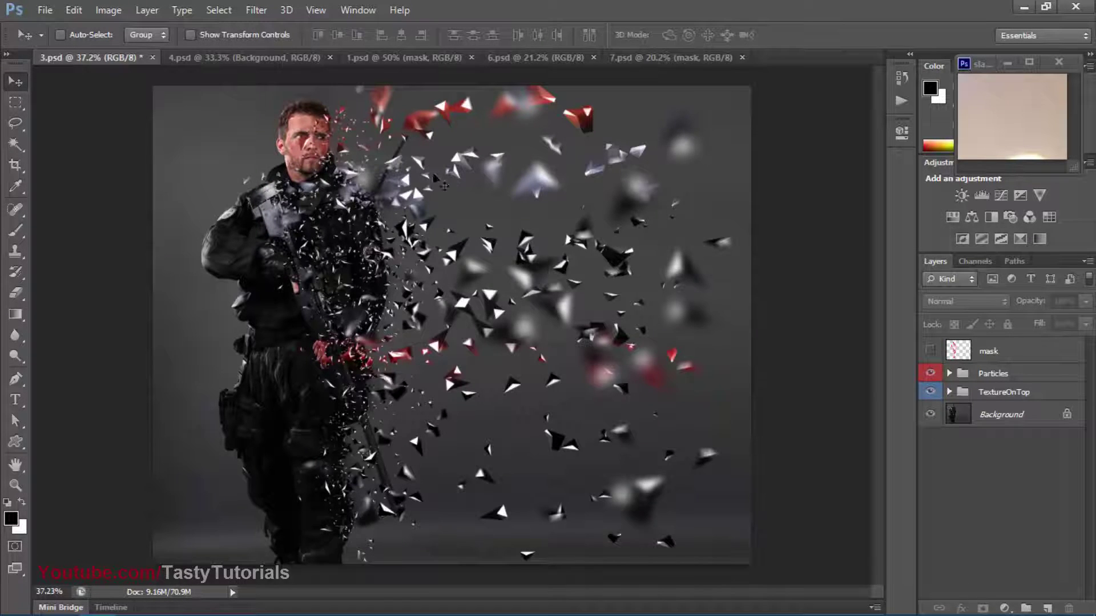
Examine the particles dispersing from the soldier in 3.psd, both in close detail and across the whole image.
scroll(434, 168, "up", 2)
scroll(470, 296, "down", 1)
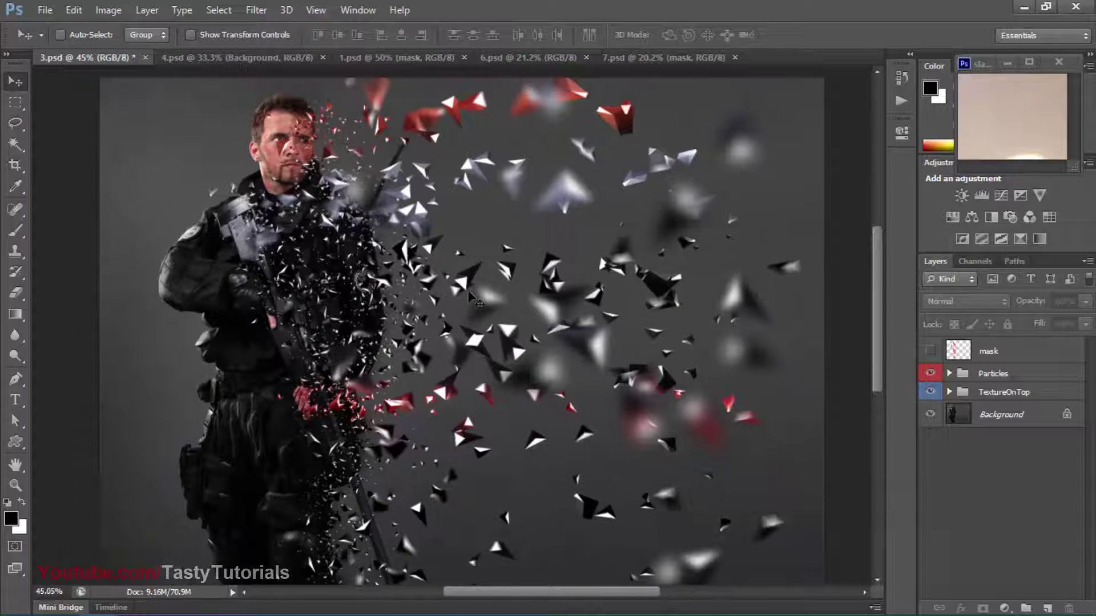
scroll(469, 294, "down", 1)
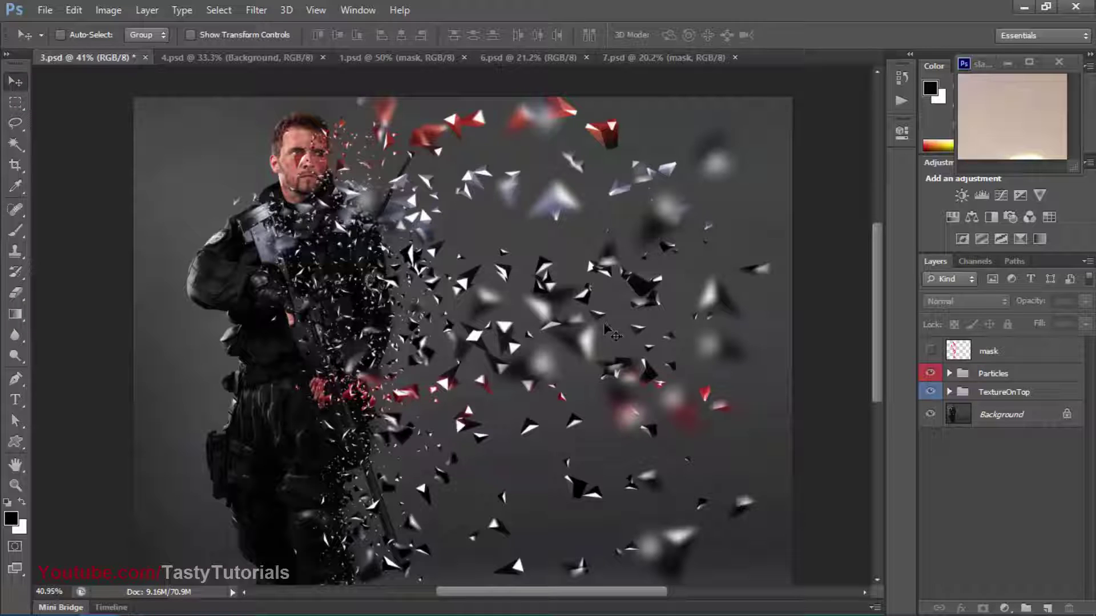
scroll(457, 181, "up", 6)
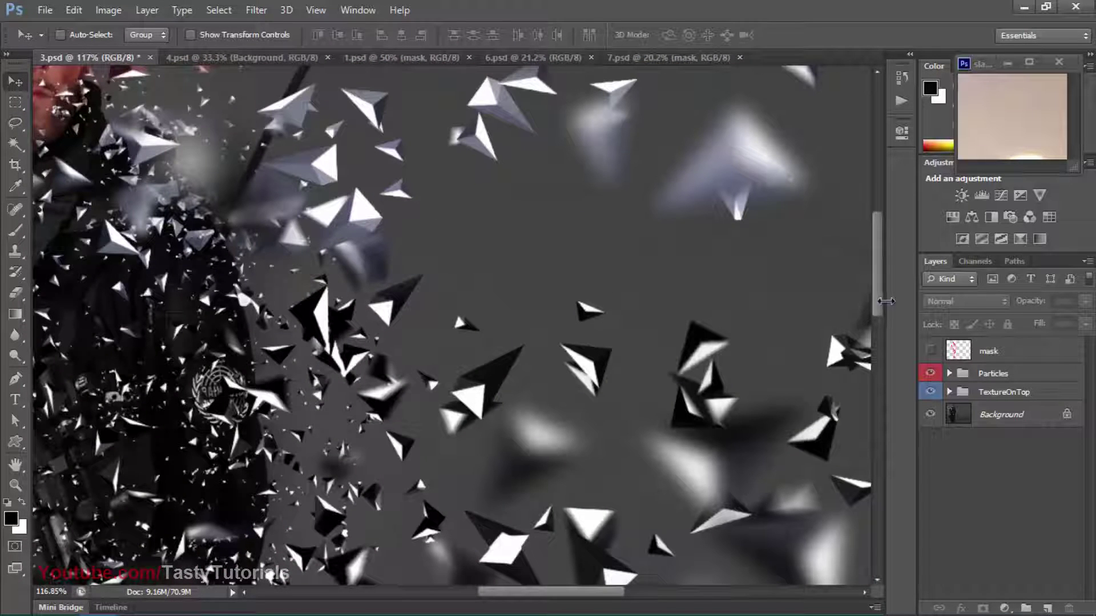
scroll(880, 304, "up", 5)
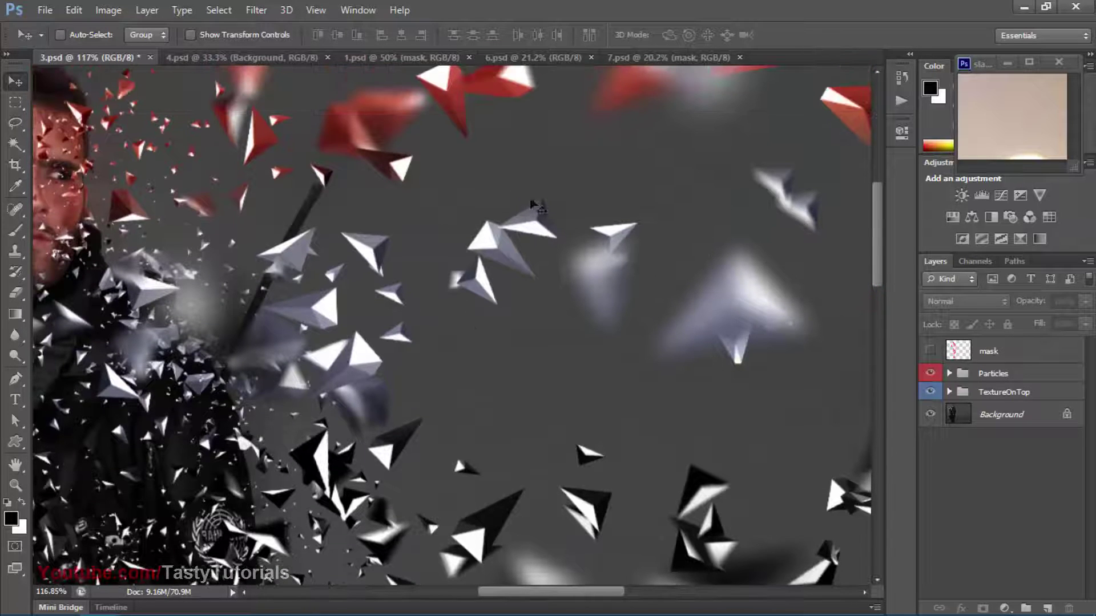
scroll(457, 365, "down", 4)
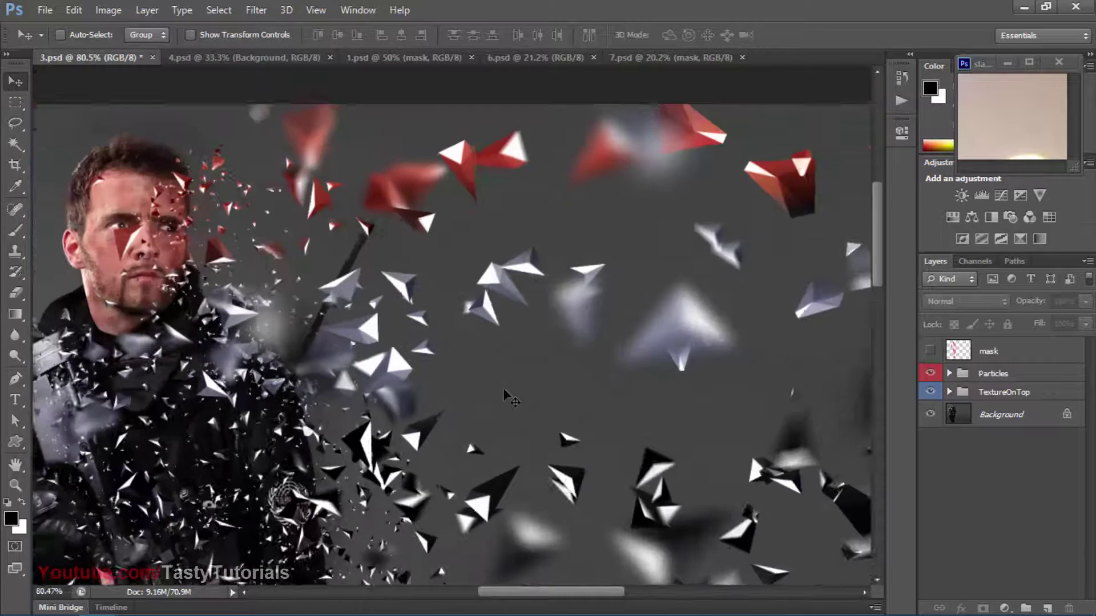
scroll(457, 365, "down", 3)
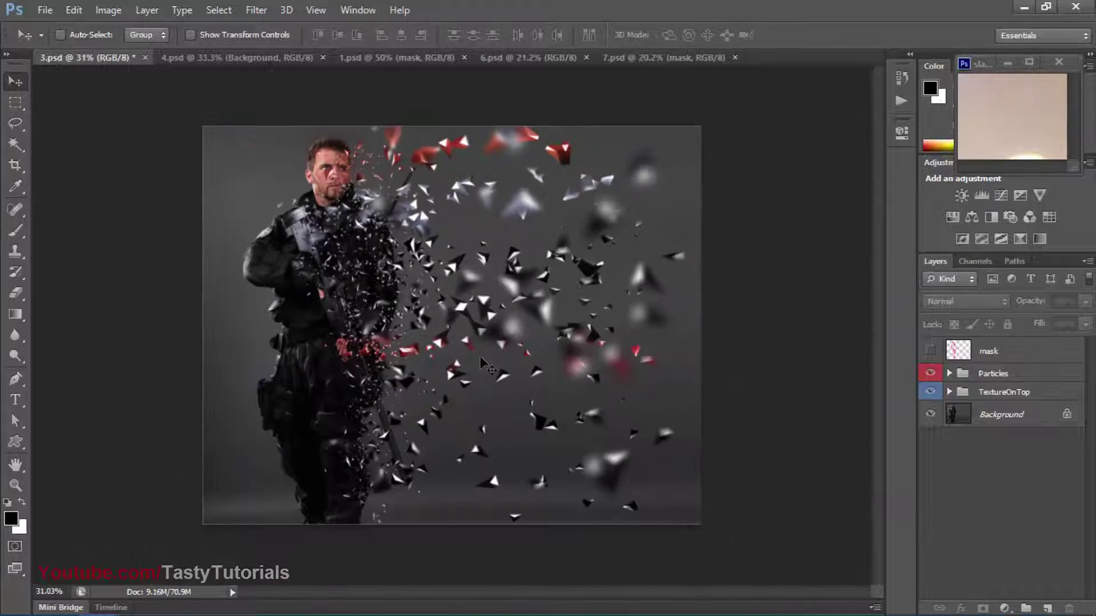
Save the 3.psd document and close it, continuing with 4.psd.
key("ctrl+s")
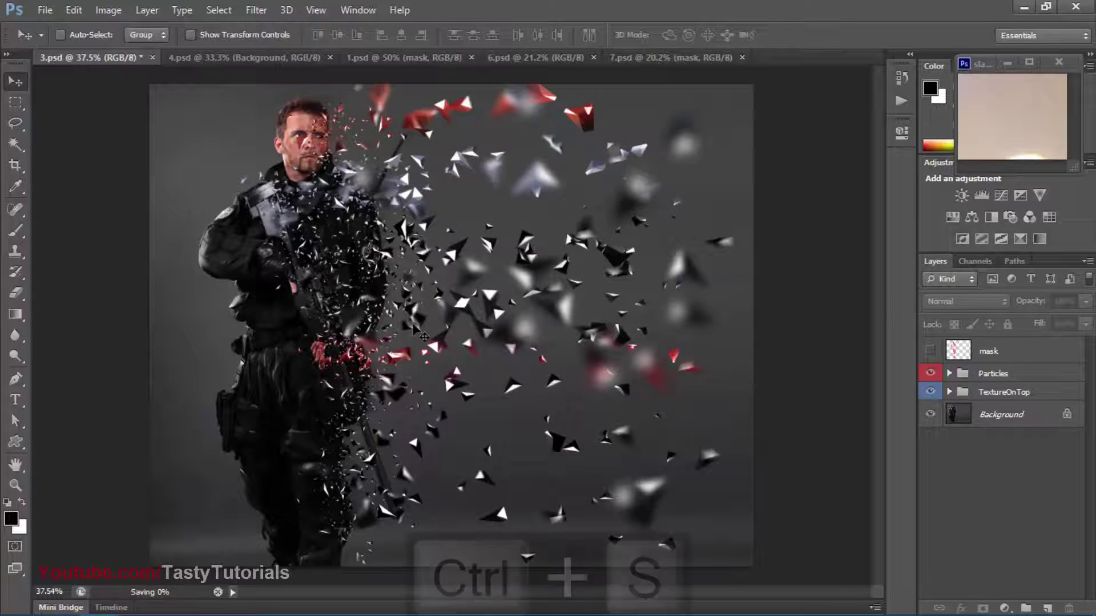
left_click(148, 58)
left_click(112, 59)
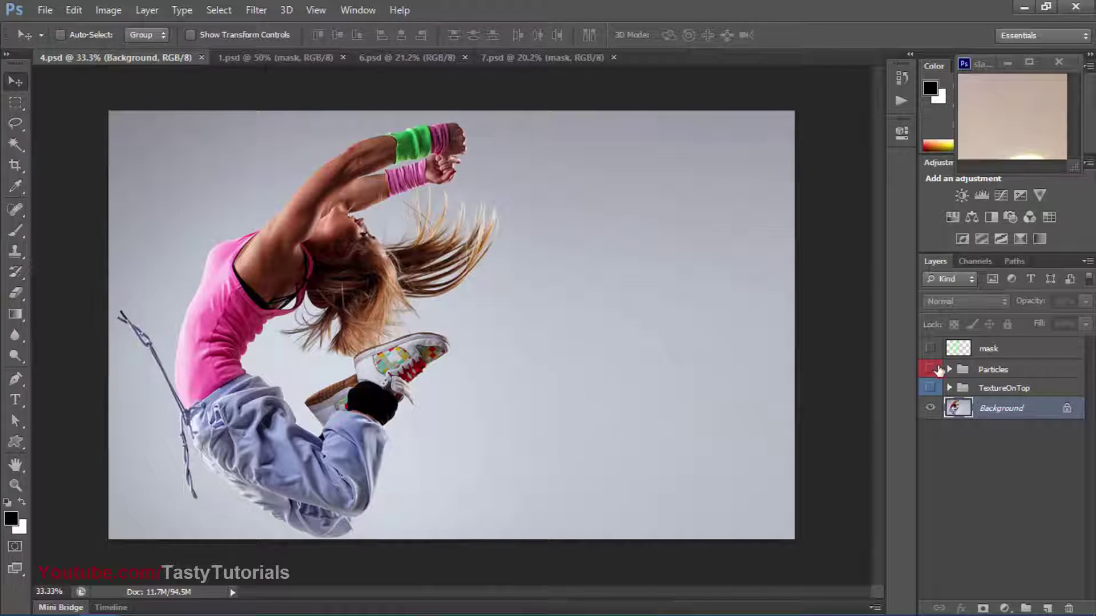
Preview and hide the mask layer in 4.psd, and show the Particles and TextureOnTop groups.
left_click(930, 350)
left_click(930, 349)
left_click_drag(930, 369, 930, 389)
Inspect the dispersion effect around the dancer's hair, top and shoes in 4.psd up close.
scroll(315, 331, "up", 5)
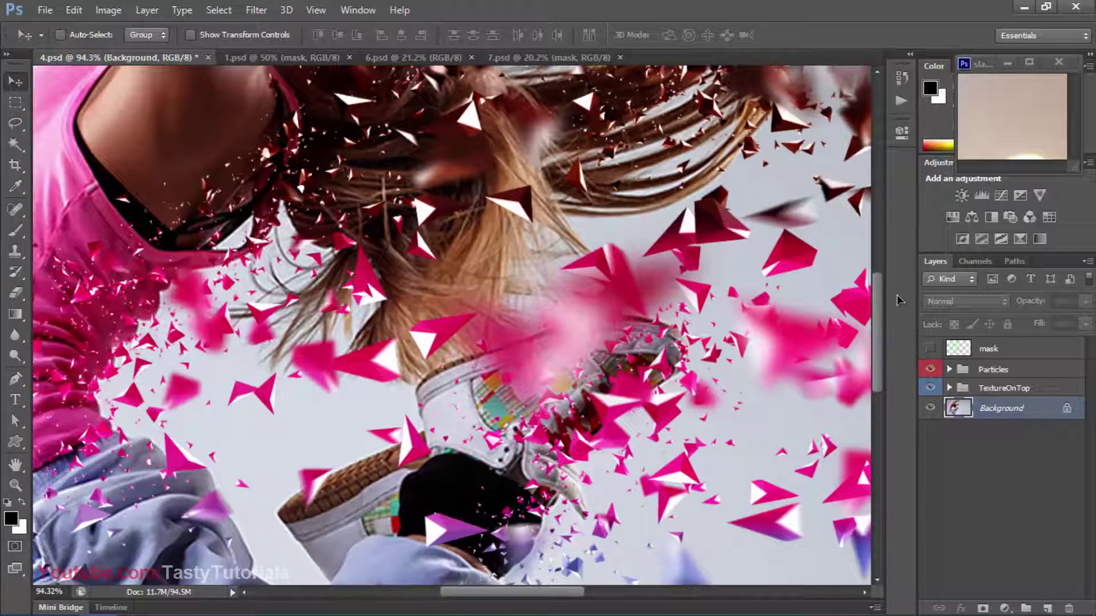
scroll(883, 297, "down", 2)
scroll(856, 354, "up", 2)
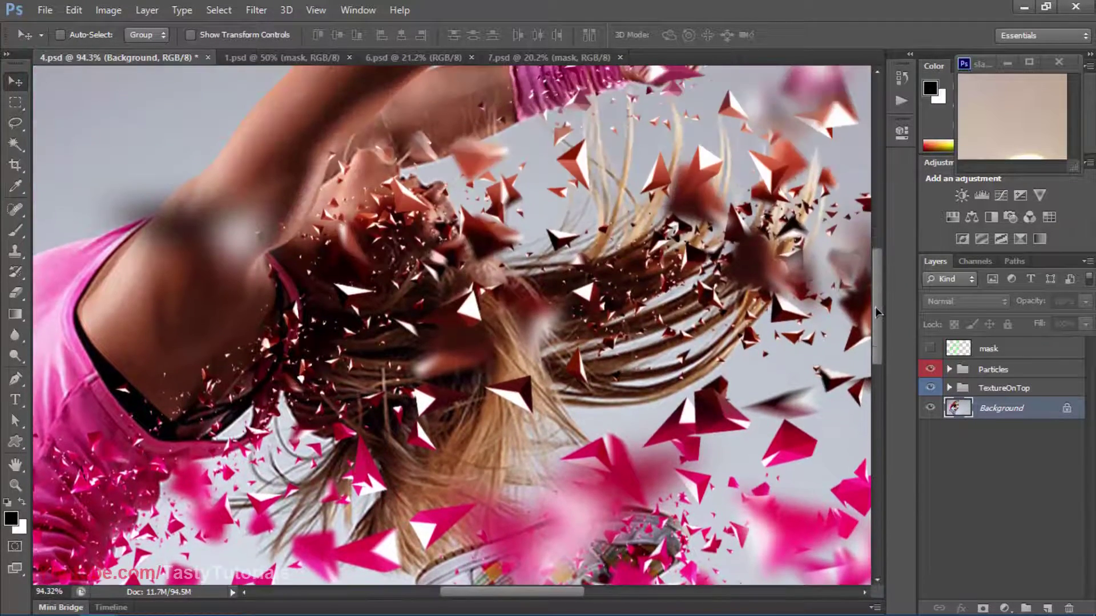
scroll(844, 362, "down", 2)
scroll(713, 340, "down", 2)
scroll(713, 339, "down", 3)
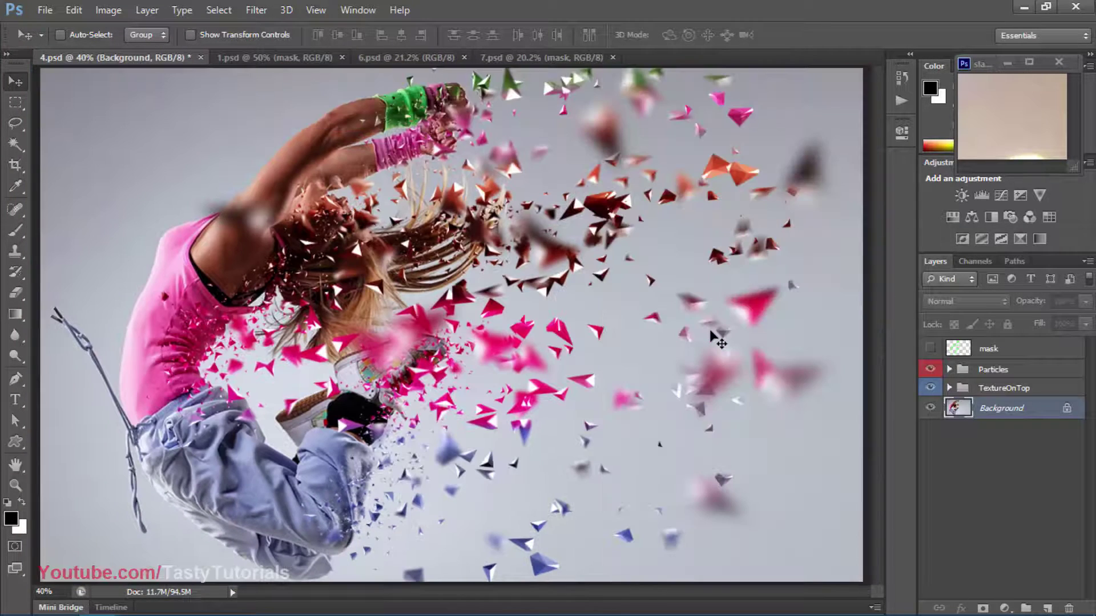
Expand the TextureOnTop group to review its BlurMovement, Shadows and Texture layers, and collapse it.
left_click(982, 390)
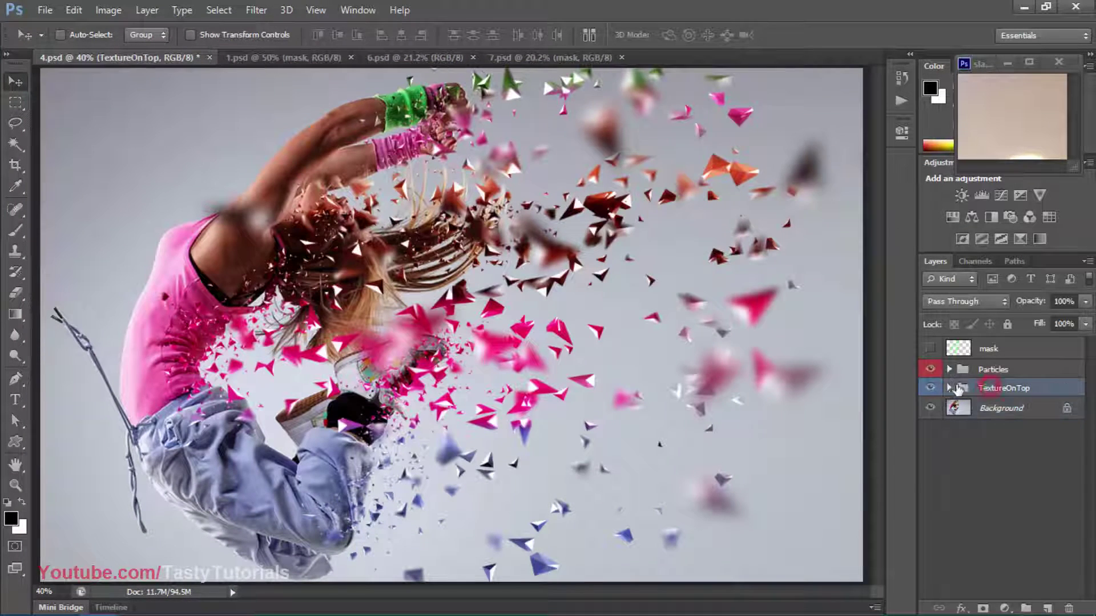
left_click(950, 388)
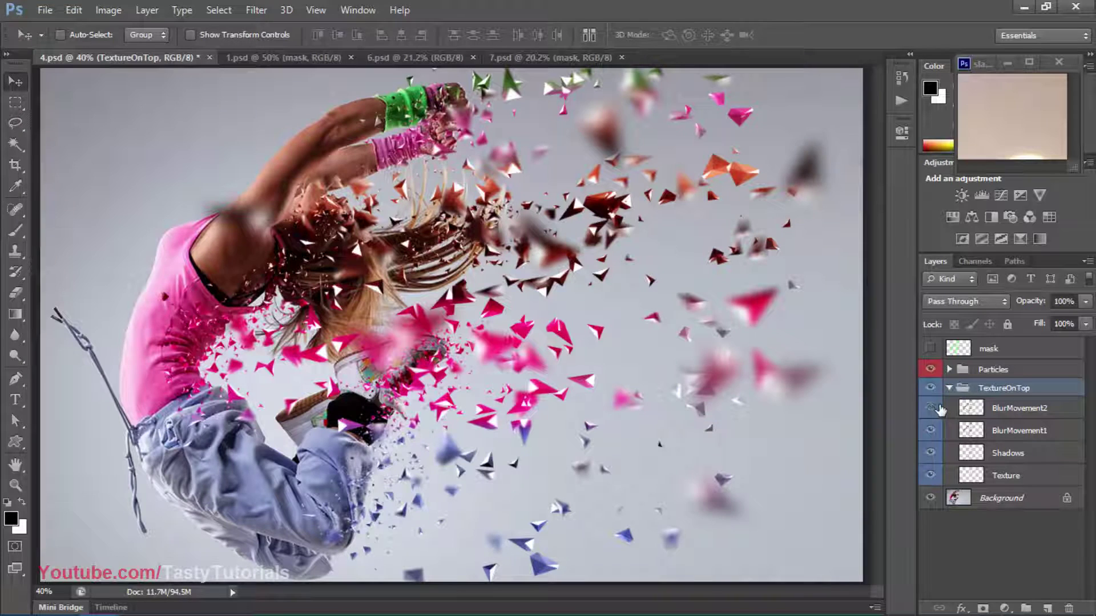
left_click(931, 432)
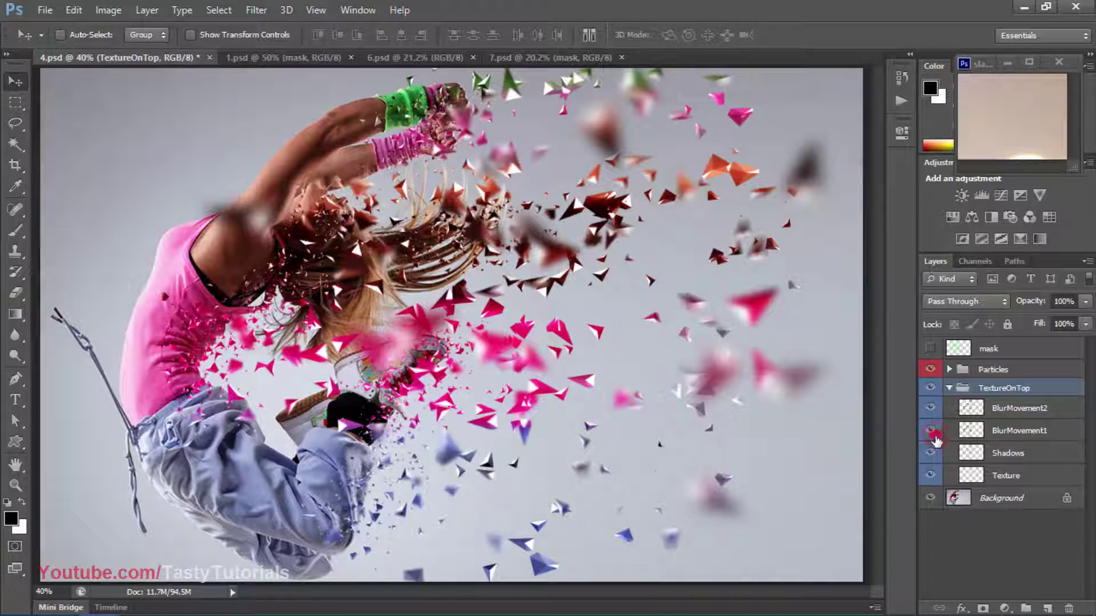
left_click(932, 453)
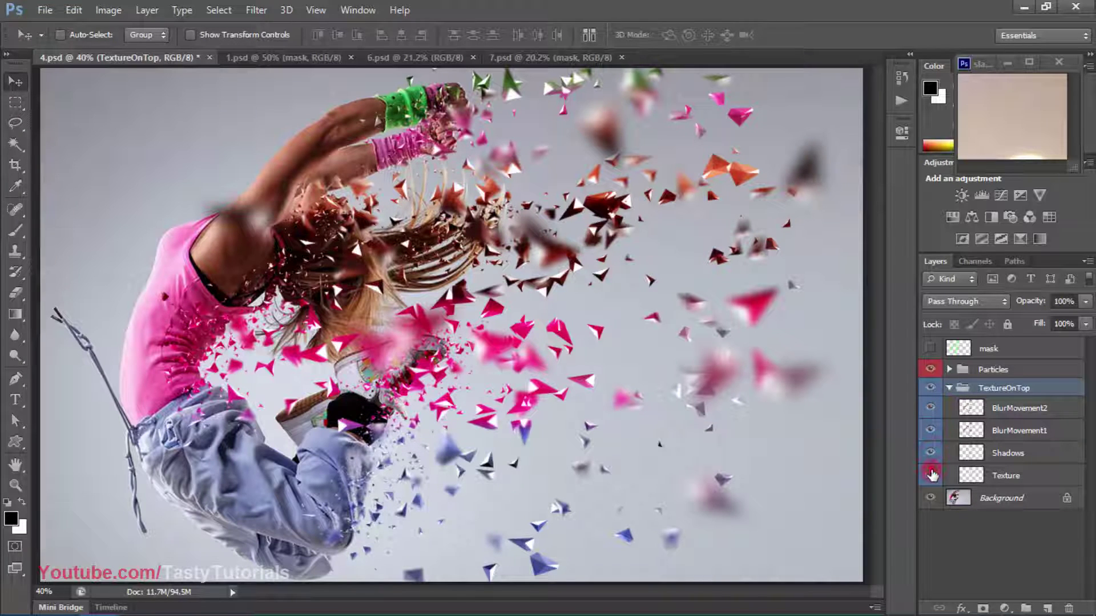
left_click(949, 388)
Expand the Particles group, toggle its particle layers off and on to check each one's contribution, and collapse it.
left_click(970, 369)
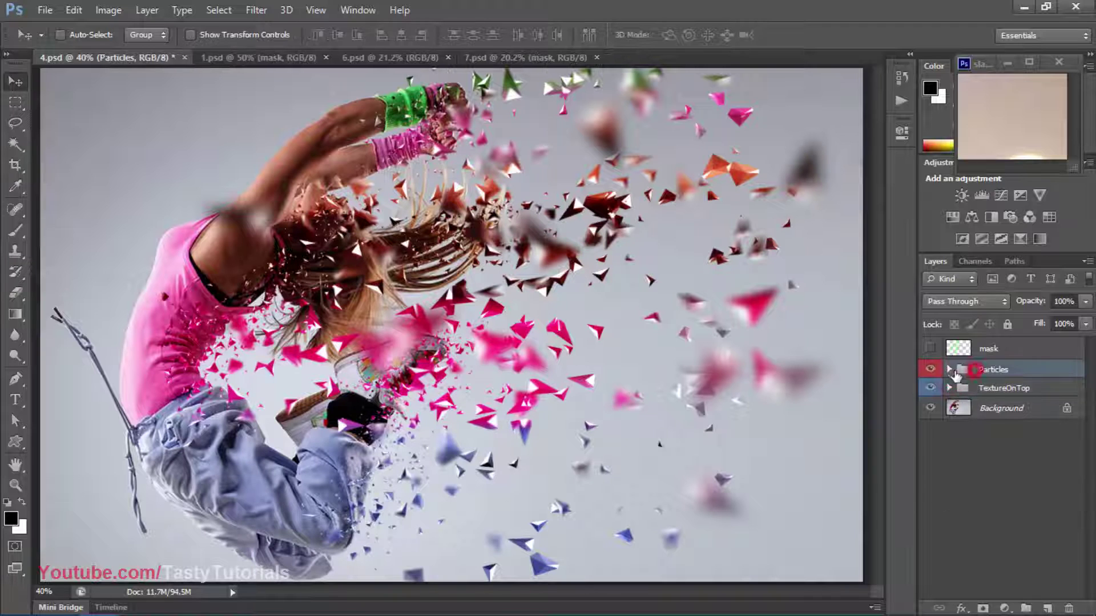
left_click(949, 369)
left_click(929, 389)
left_click(929, 389)
left_click(931, 412)
left_click(931, 412)
left_click(932, 412)
left_click(931, 412)
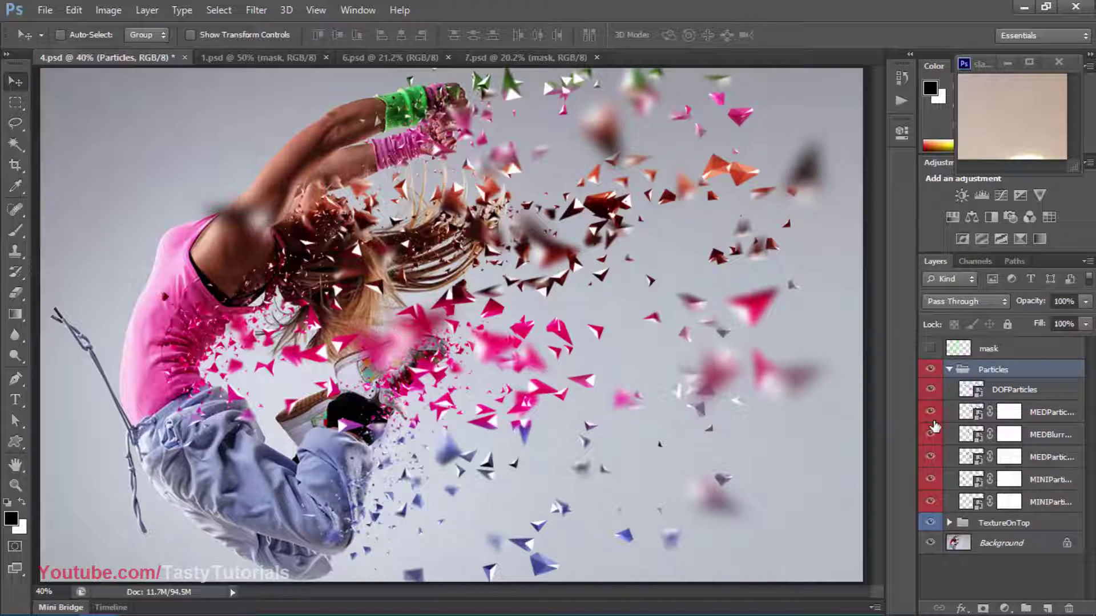
left_click(931, 456)
left_click(930, 456)
left_click(929, 479)
left_click(929, 480)
scroll(745, 356, "down", 1)
scroll(745, 356, "down", 1)
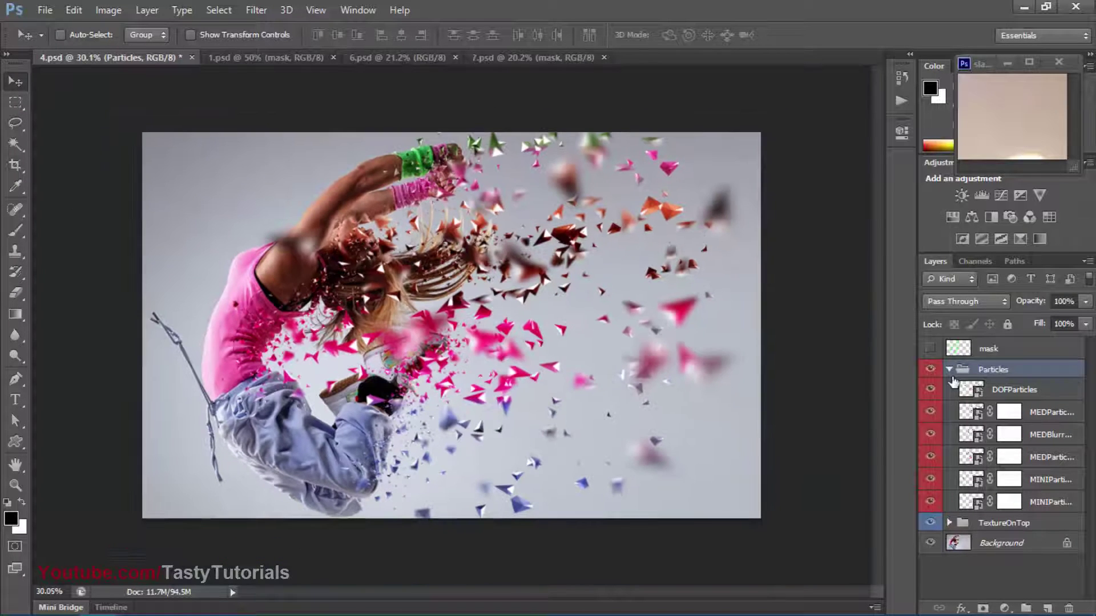
left_click(949, 372)
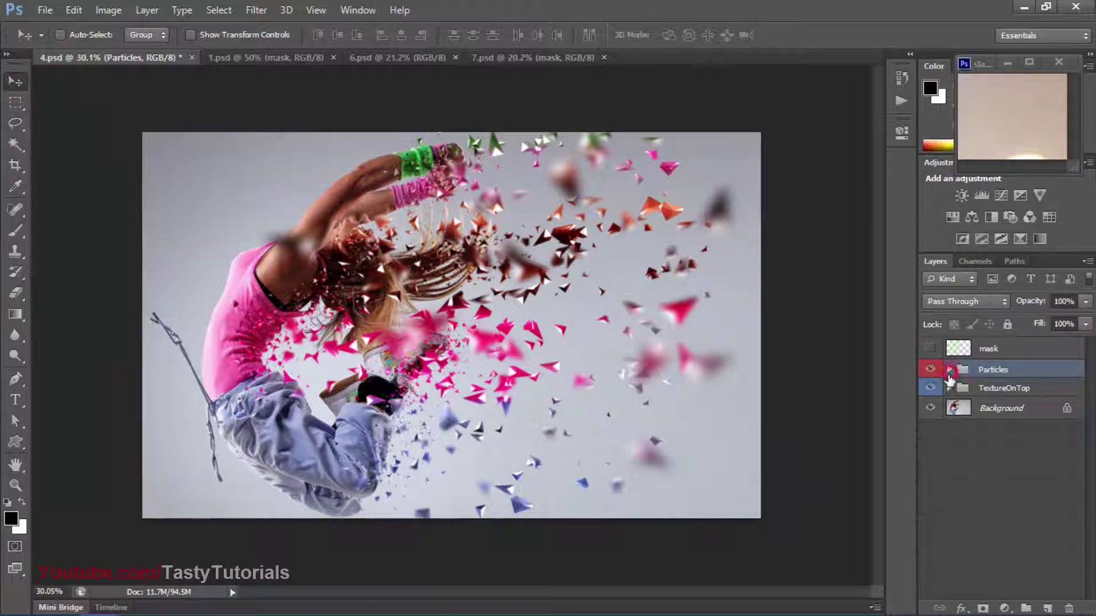
left_click(975, 438)
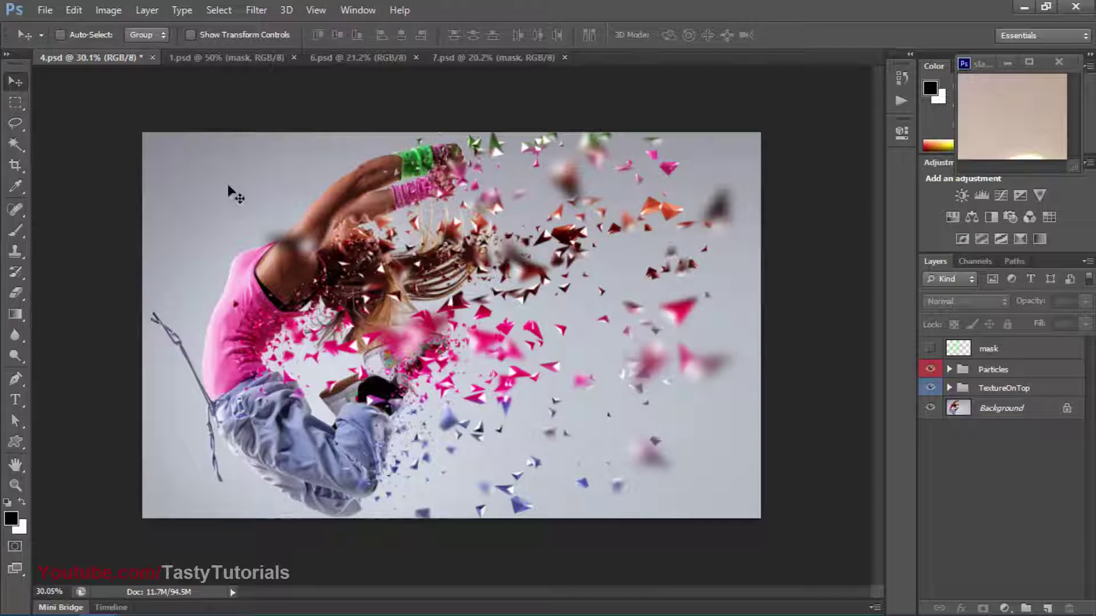
Close the 4.psd document without saving its changes.
left_click(130, 66)
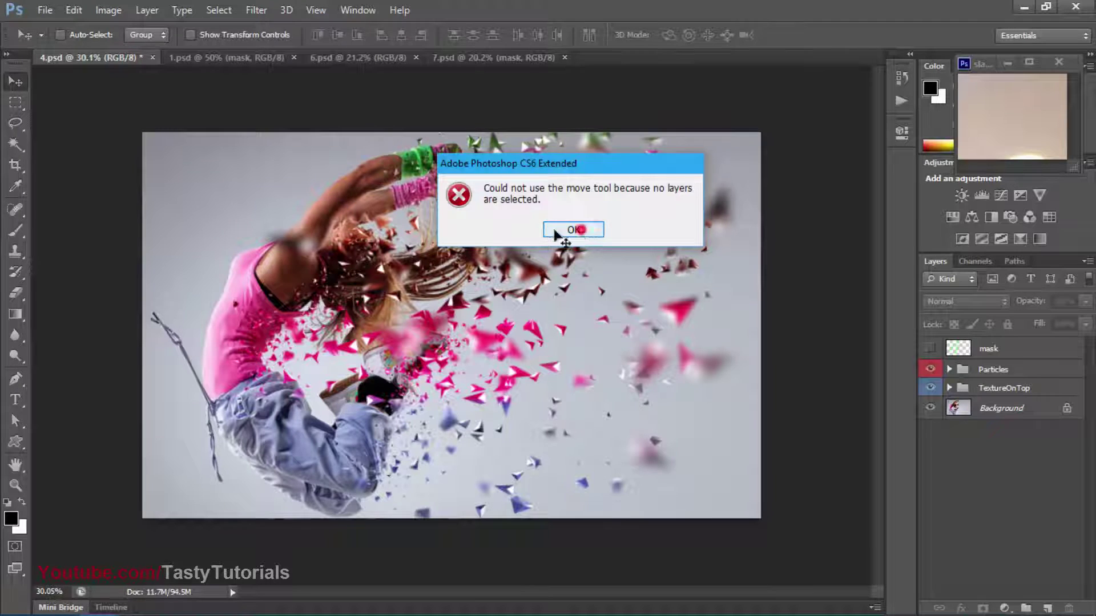
left_click(576, 230)
left_click(152, 58)
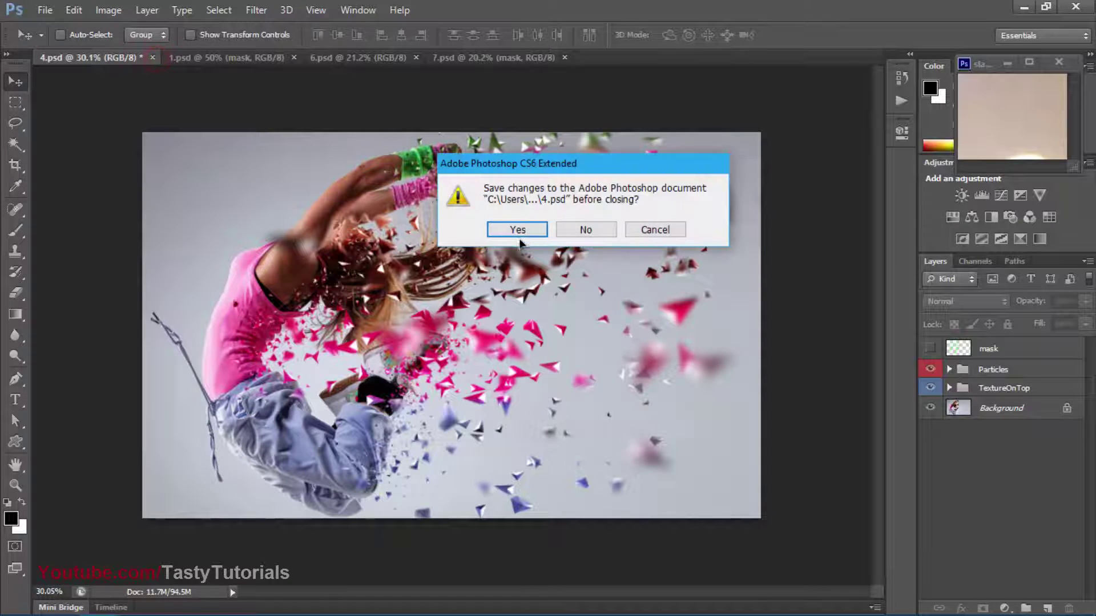
left_click(576, 230)
Switch to the 1.psd document and show its mask layer to review the painted dispersion areas.
left_click(115, 58)
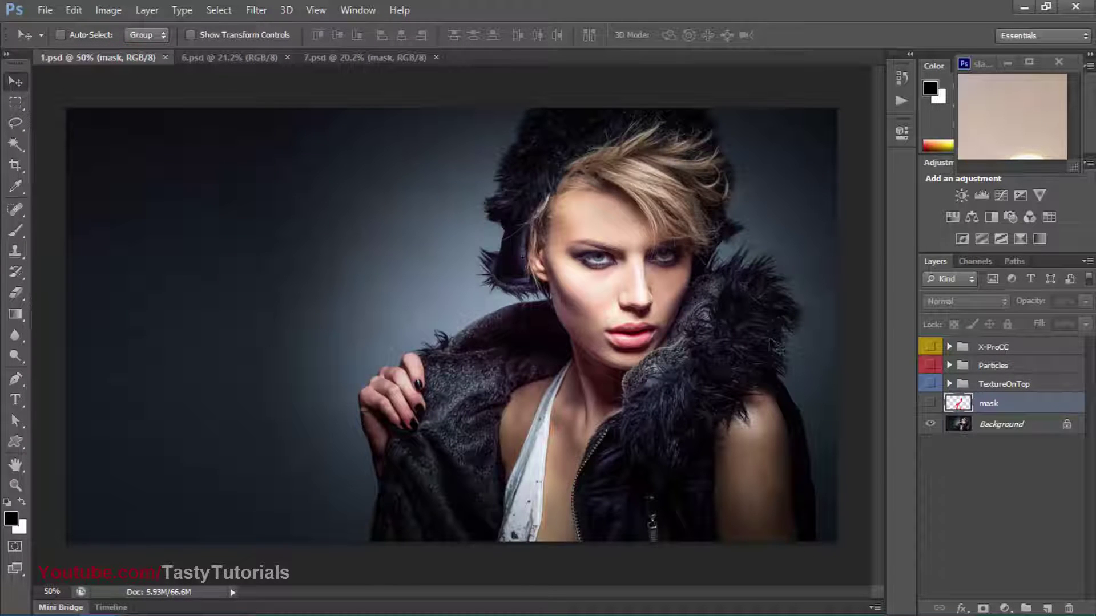
left_click(265, 58)
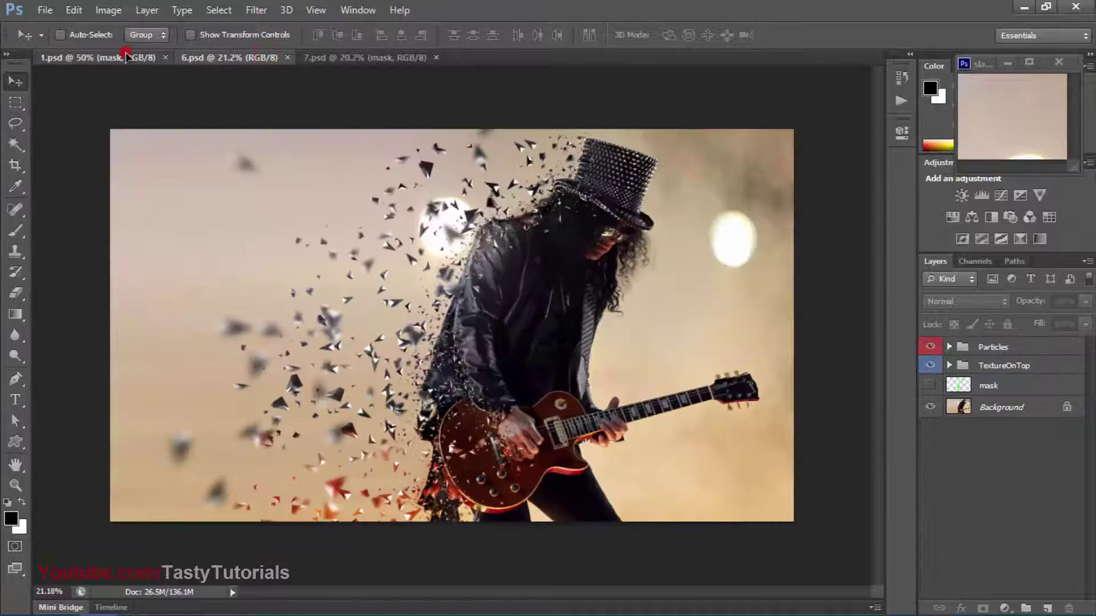
left_click(126, 57)
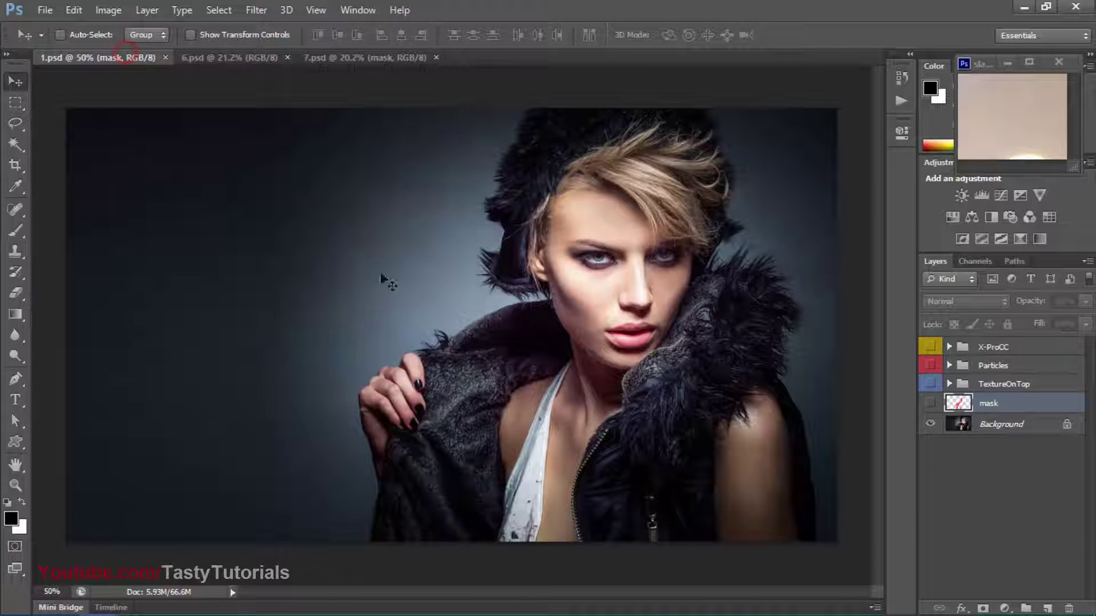
left_click(927, 403)
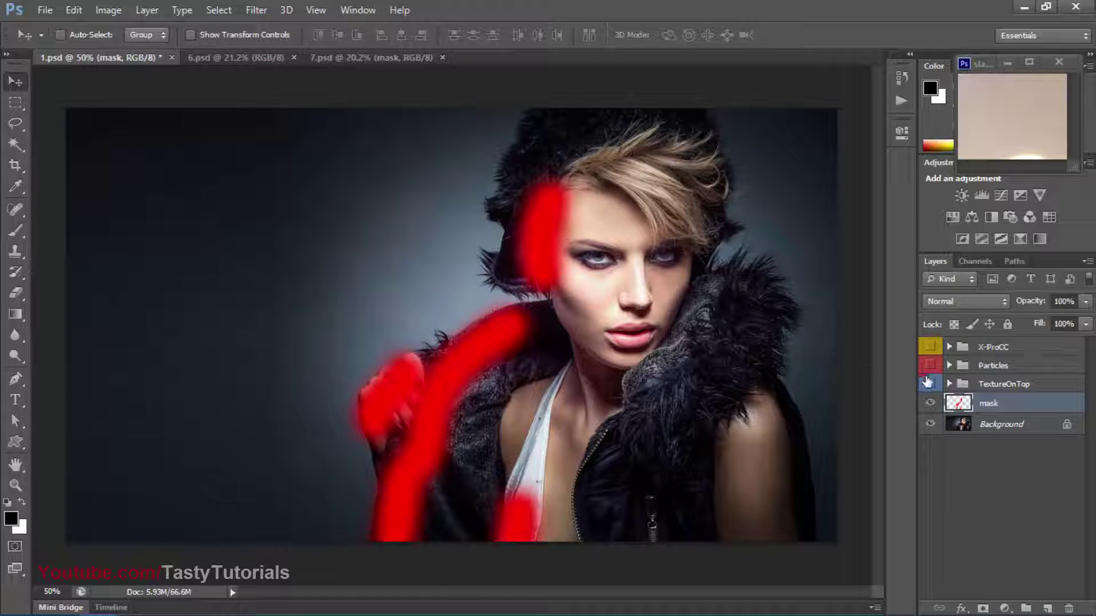
Show the TextureOnTop, Particles and X-ProCC groups in 1.psd, and hide the mask layer and the X-ProCC group.
left_click(929, 383)
left_click(930, 365)
left_click(930, 347)
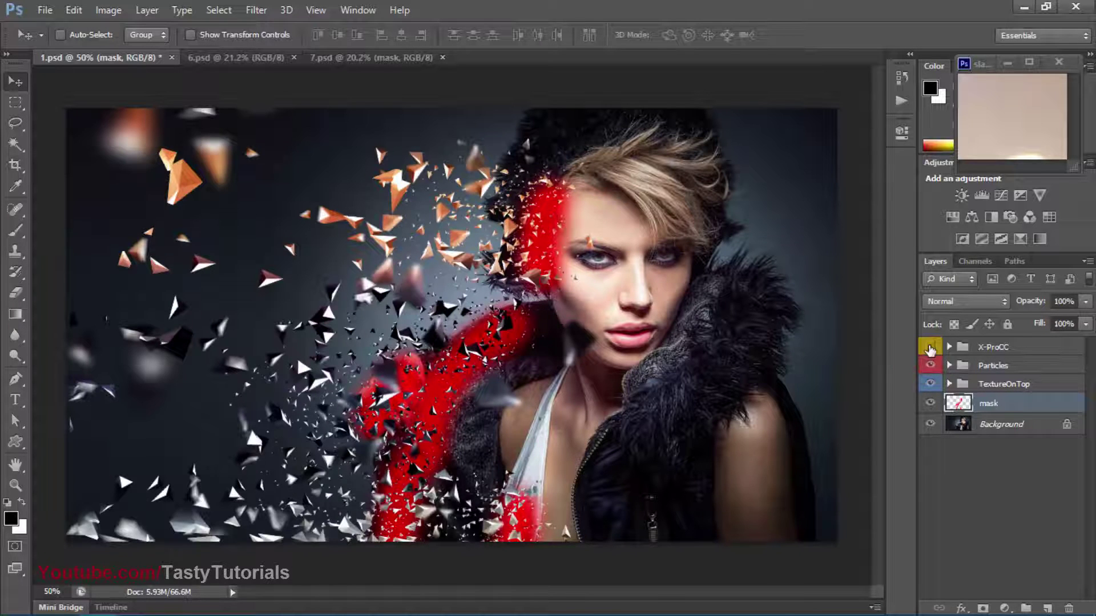
left_click(930, 403)
left_click(929, 347)
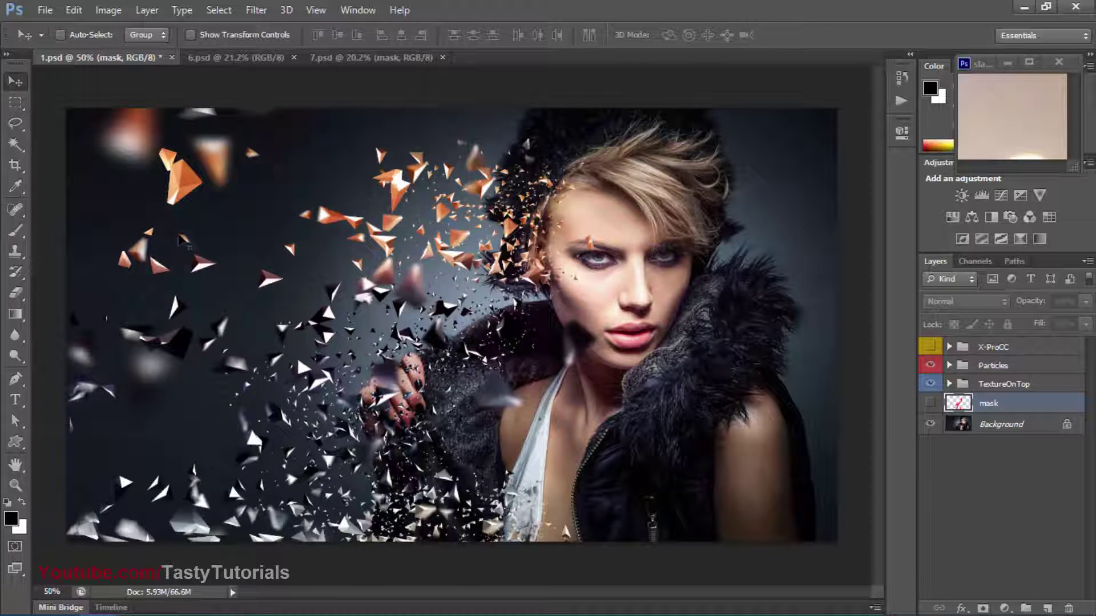
Toggle the X-ProCC group on and off to compare the colour grading, leaving it shown.
left_click(994, 347)
left_click(930, 346)
left_click(931, 347)
left_click(931, 347)
left_click(931, 347)
left_click(931, 347)
mouse_move(977, 347)
left_mouse_down()
mouse_move(981, 397)
mouse_move(982, 344)
mouse_move(983, 370)
mouse_move(971, 339)
left_mouse_up()
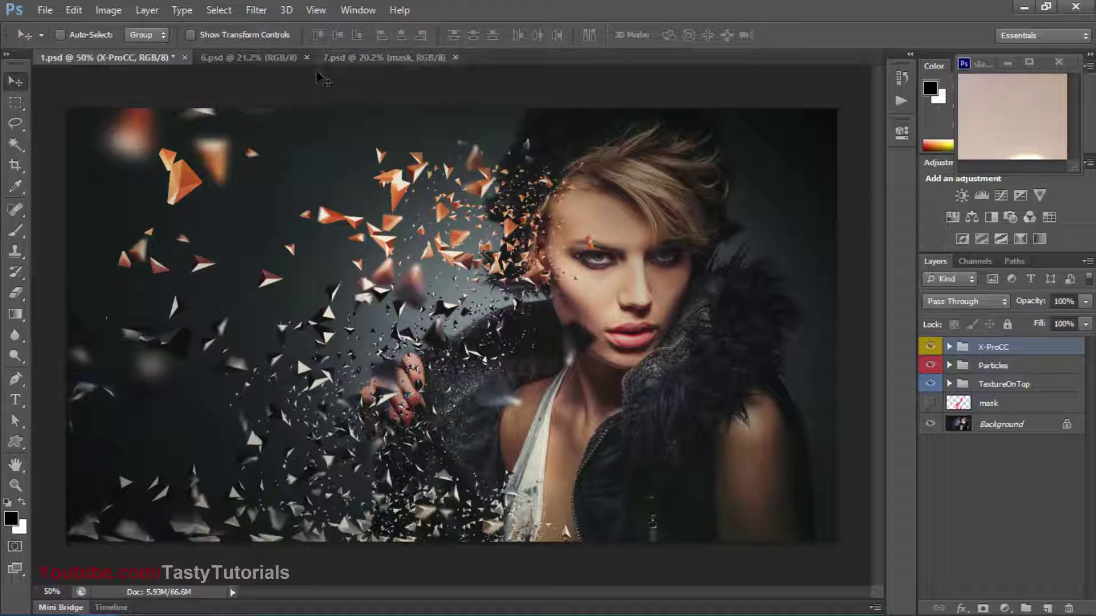
Close 1.psd without saving its changes and switch to the 7.psd document.
left_click(185, 57)
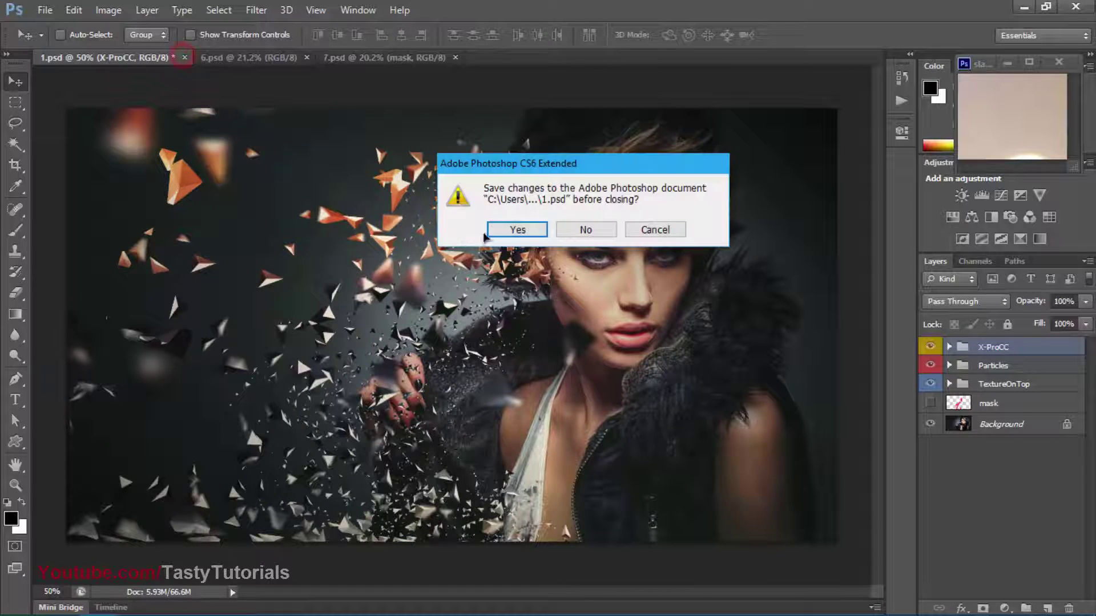
left_click(592, 230)
left_click(251, 57)
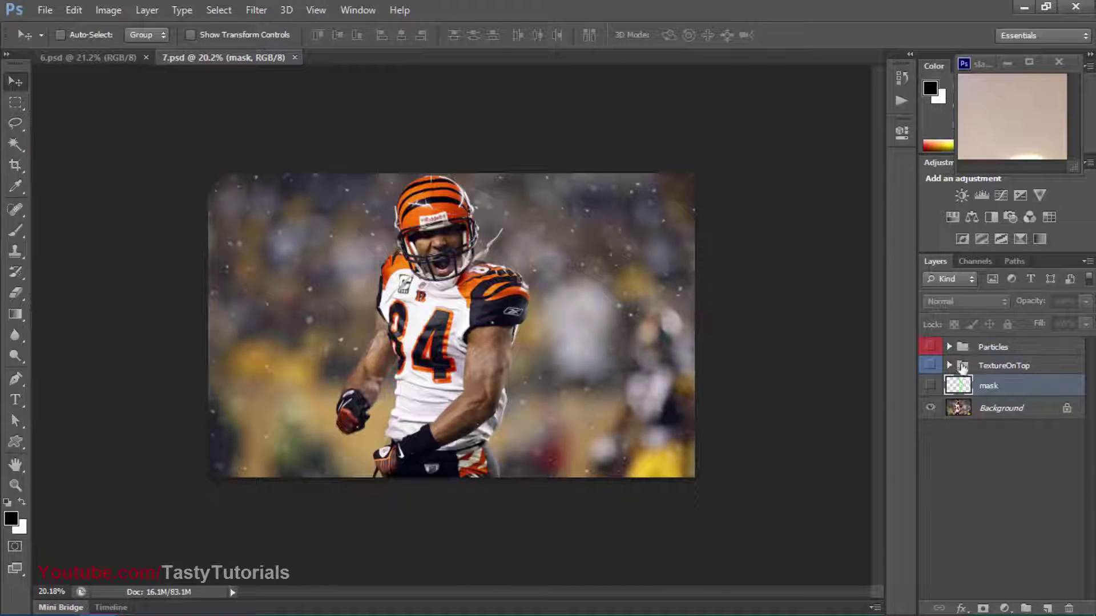
Review the mask layer in 7.psd, and replace it with the visible Particles and TextureOnTop groups.
left_click(931, 386)
scroll(494, 251, "up", 2)
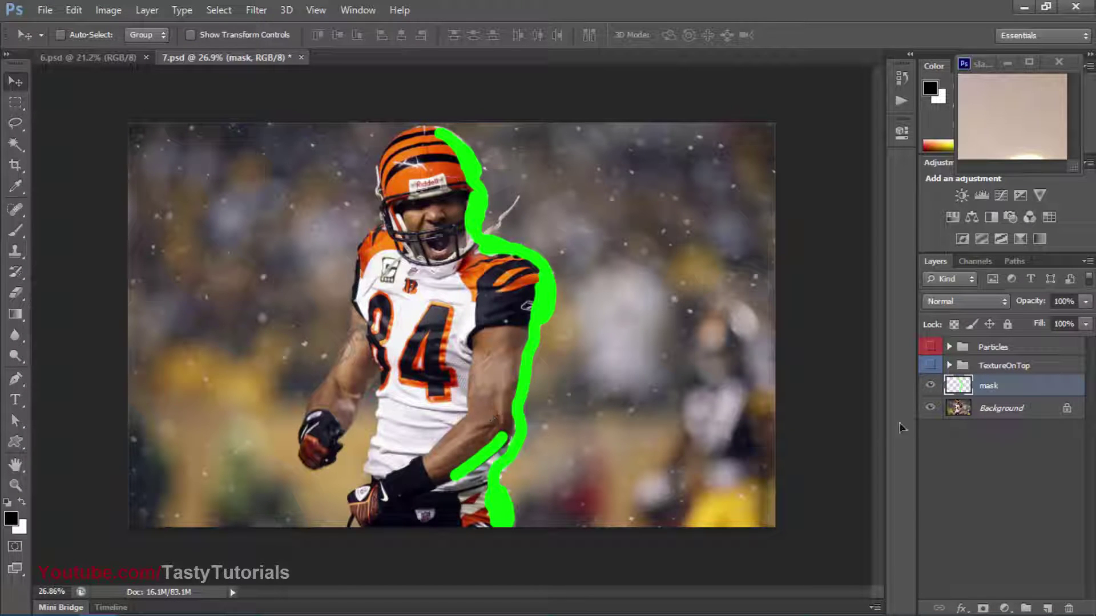
left_click(931, 386)
left_click(930, 346)
left_click(930, 366)
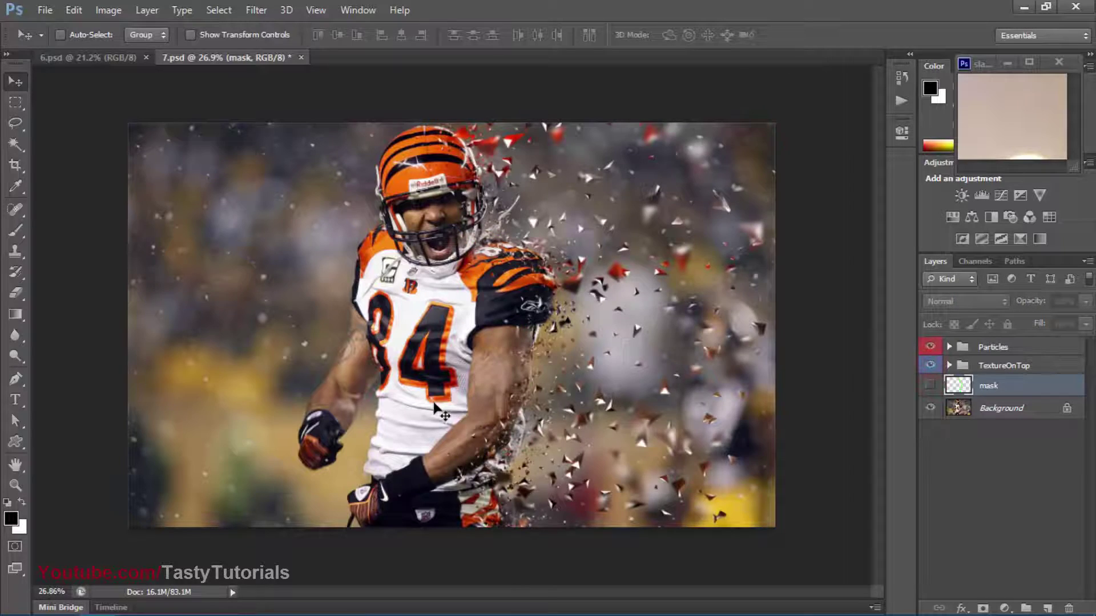
Inspect the dispersion effect beside the football player up close, and close 7.psd without saving its changes.
scroll(590, 369, "up", 2)
scroll(688, 354, "up", 2)
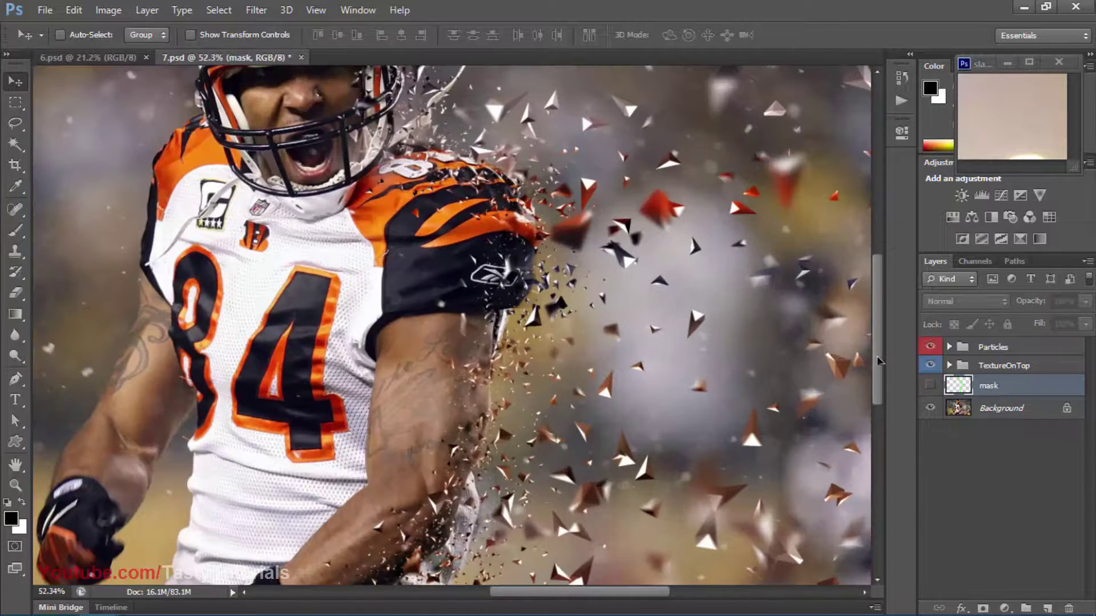
scroll(529, 265, "down", 3)
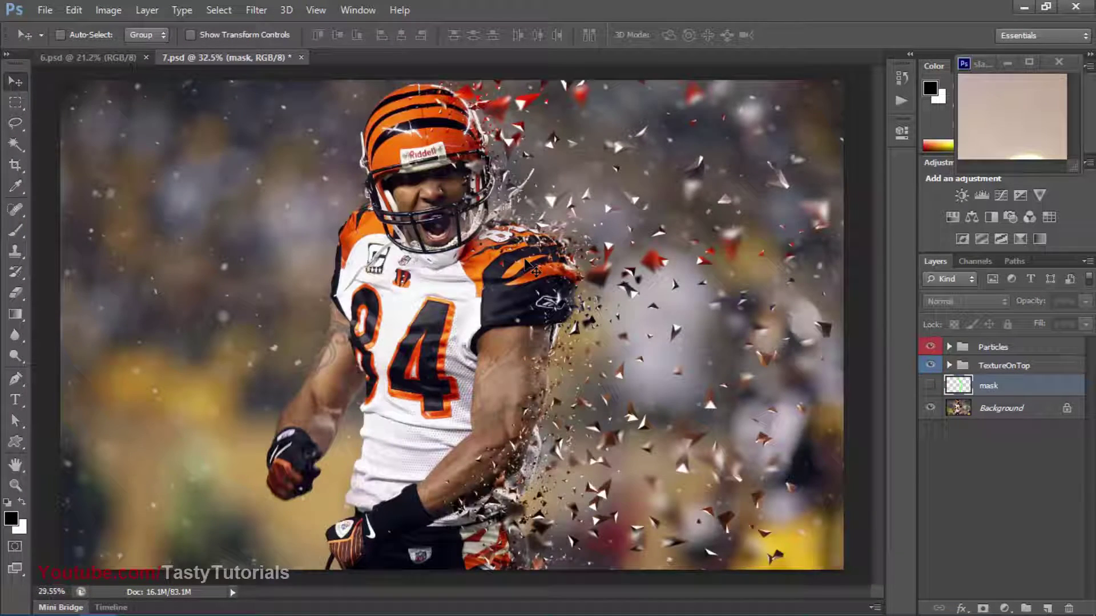
scroll(529, 266, "down", 1)
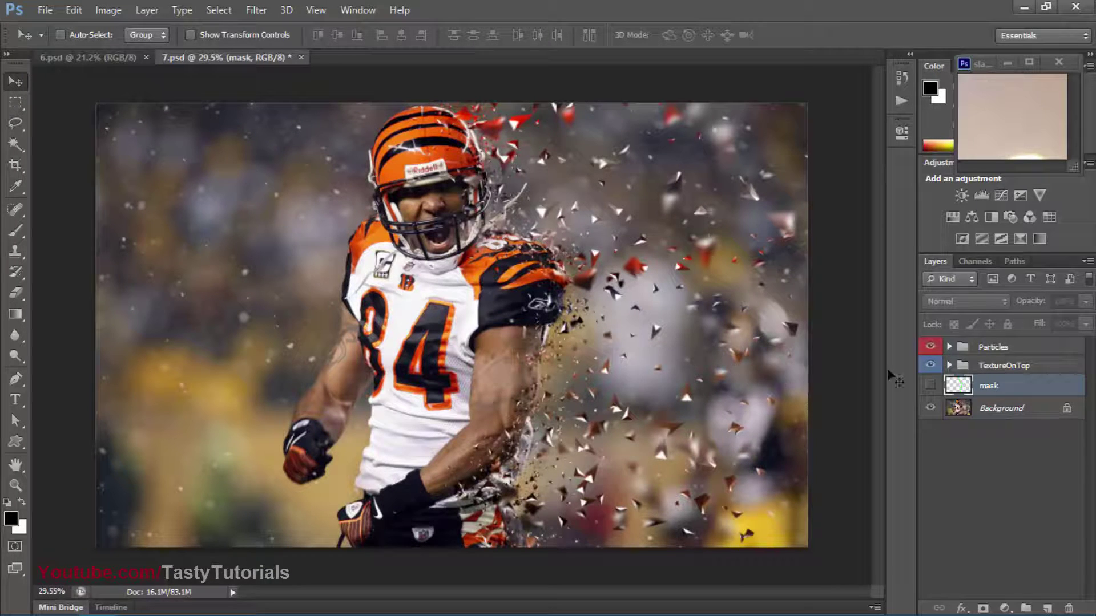
left_click(300, 57)
left_click(569, 230)
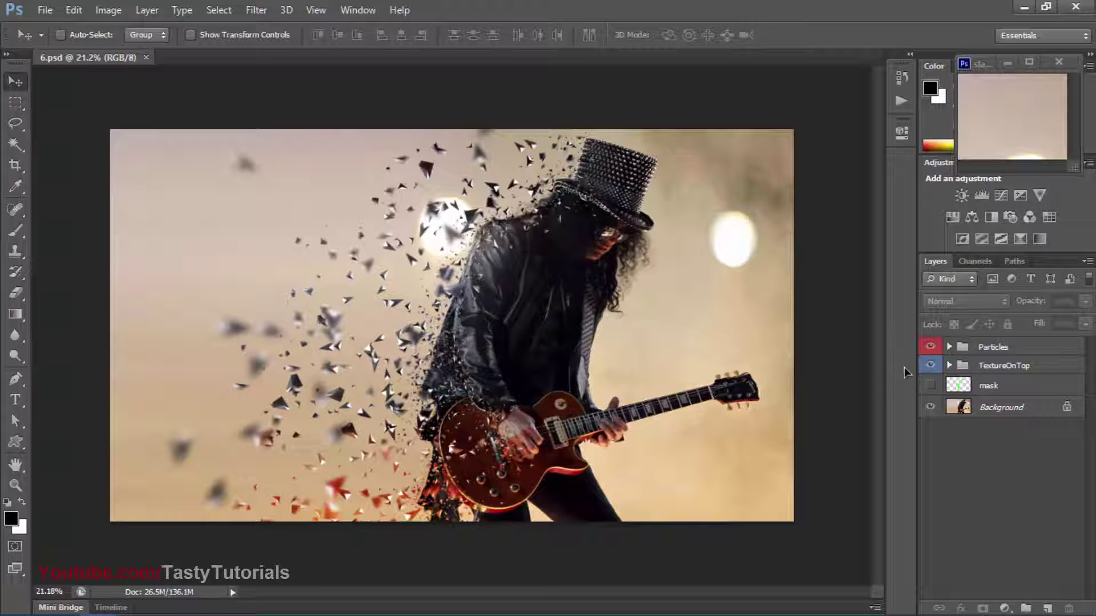
Hide the Particles and TextureOnTop groups in 6.psd and show the mask layer over the original photo.
left_click(930, 347)
left_click(930, 365)
key("ctrl+0")
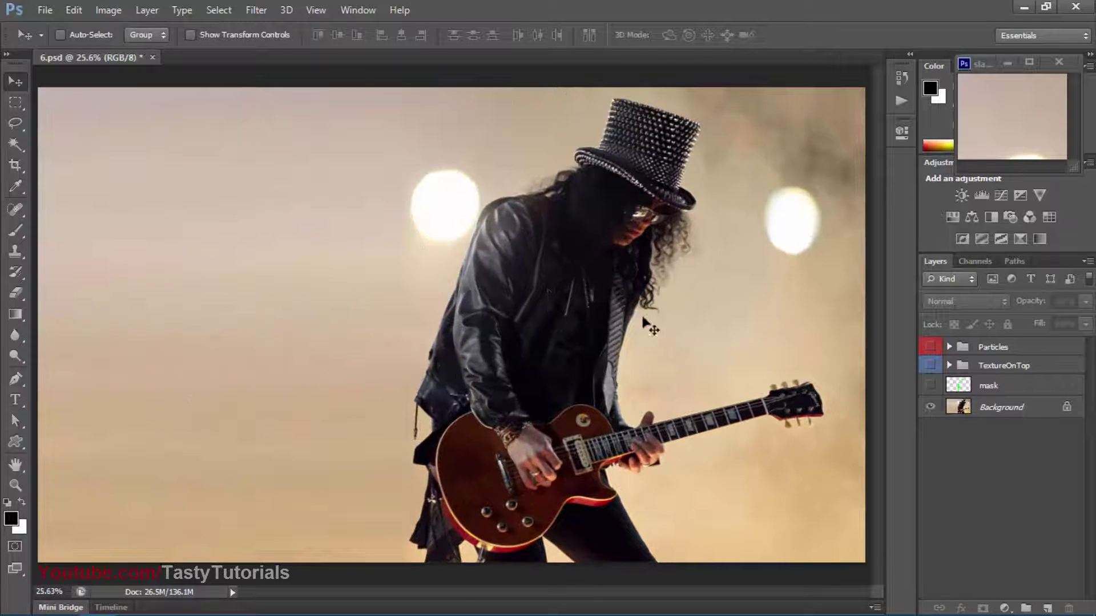
scroll(665, 343, "down", 1)
left_click(926, 387)
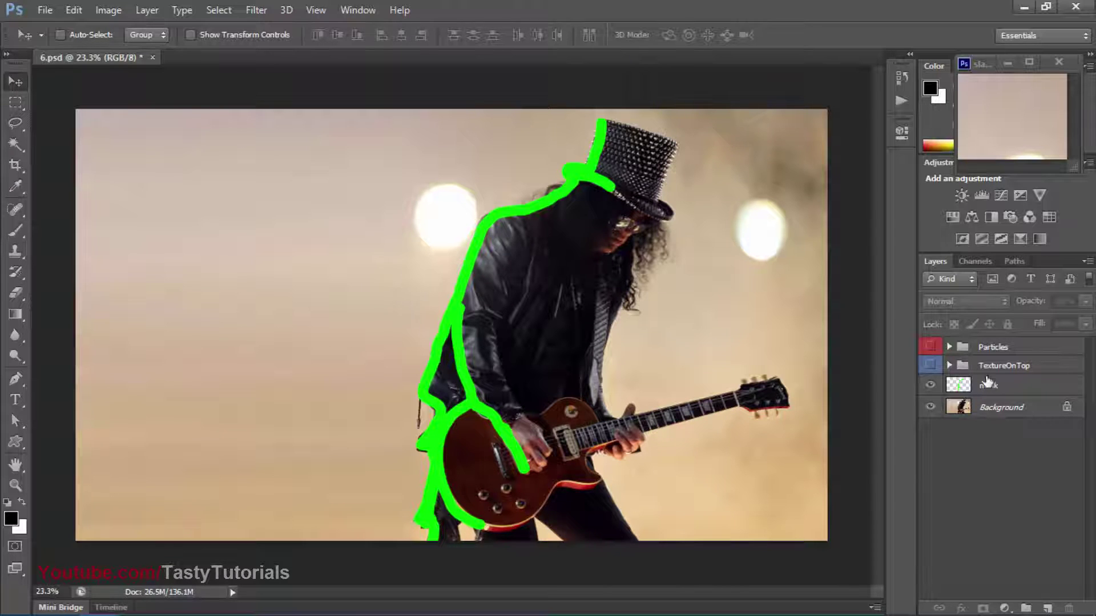
Show the TextureOnTop and Particles groups in 6.psd and hide the mask layer to view the finished effect.
left_click(930, 366)
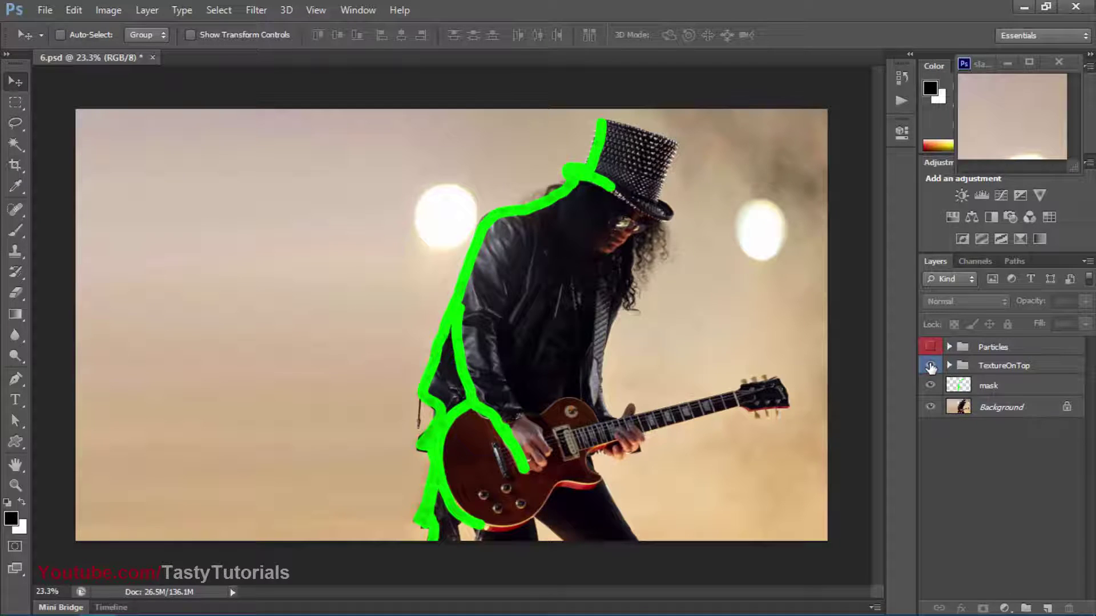
left_click(930, 386)
left_click(932, 347)
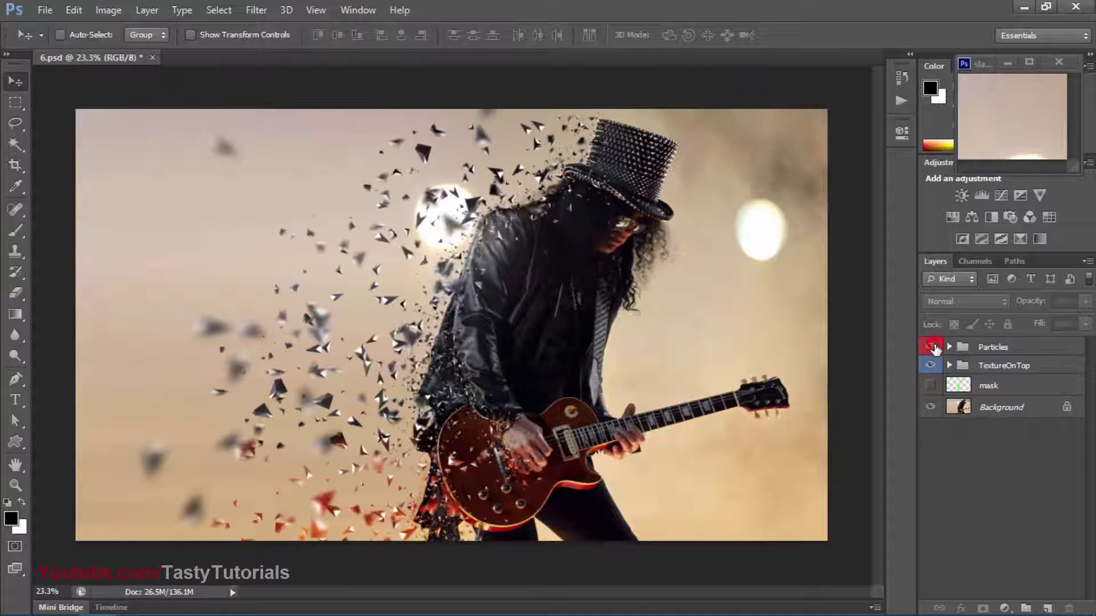
scroll(365, 281, "down", 1)
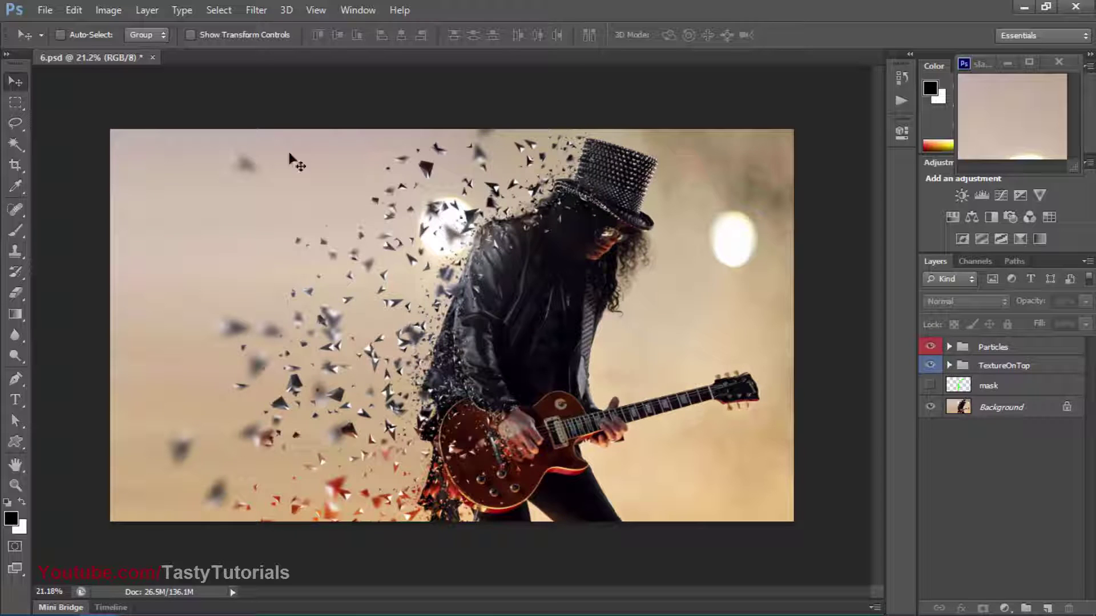
Close the 6.psd document without saving its changes.
left_click(153, 57)
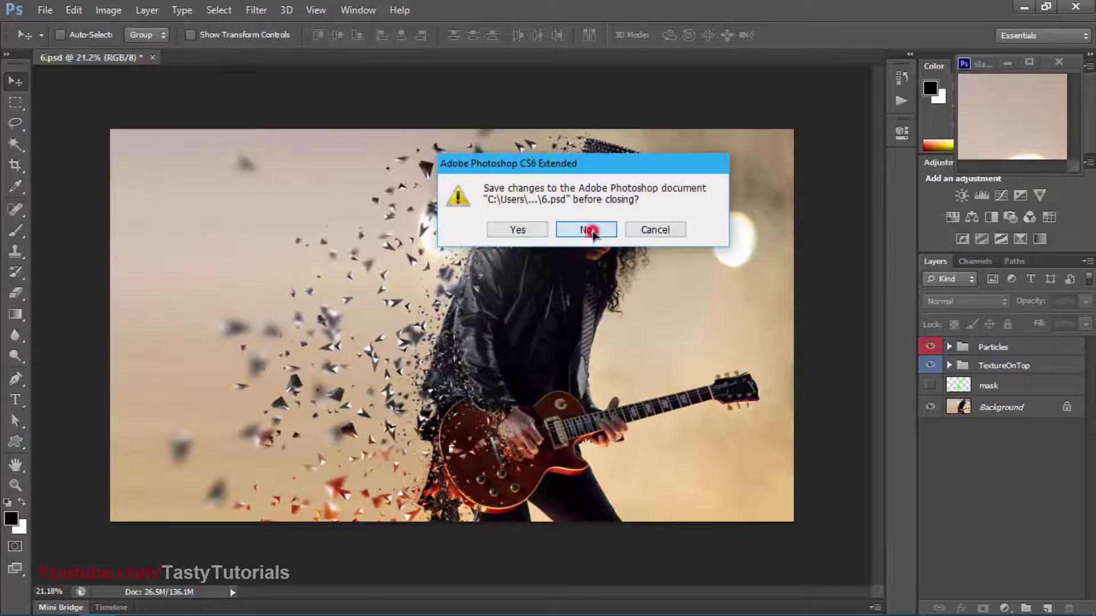
left_click(592, 231)
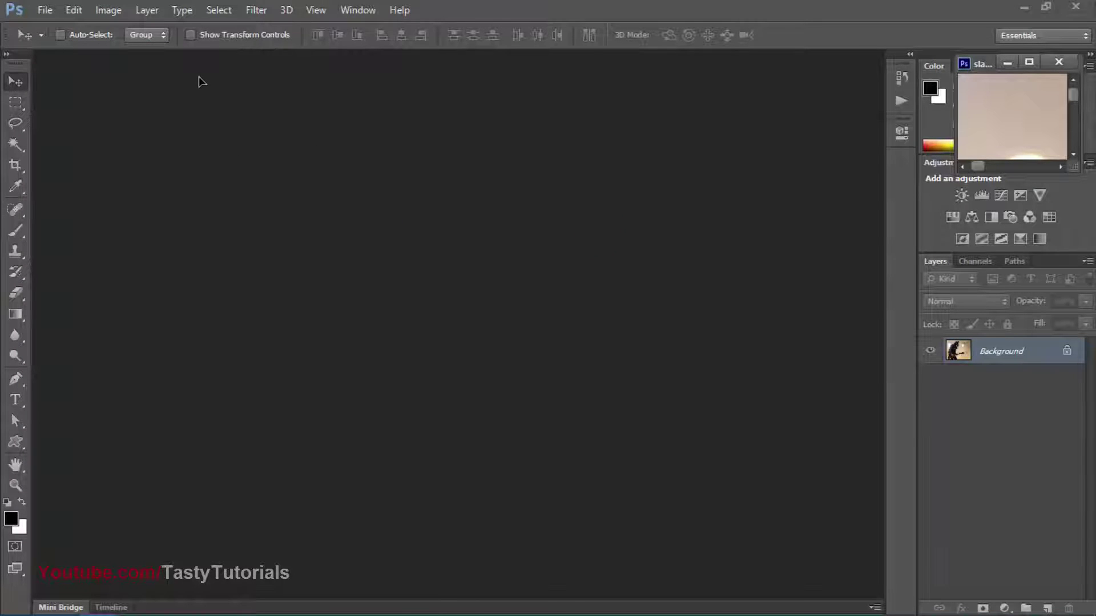
Check the installed edition and version in the About Photoshop information, and dismiss it.
left_click(399, 9)
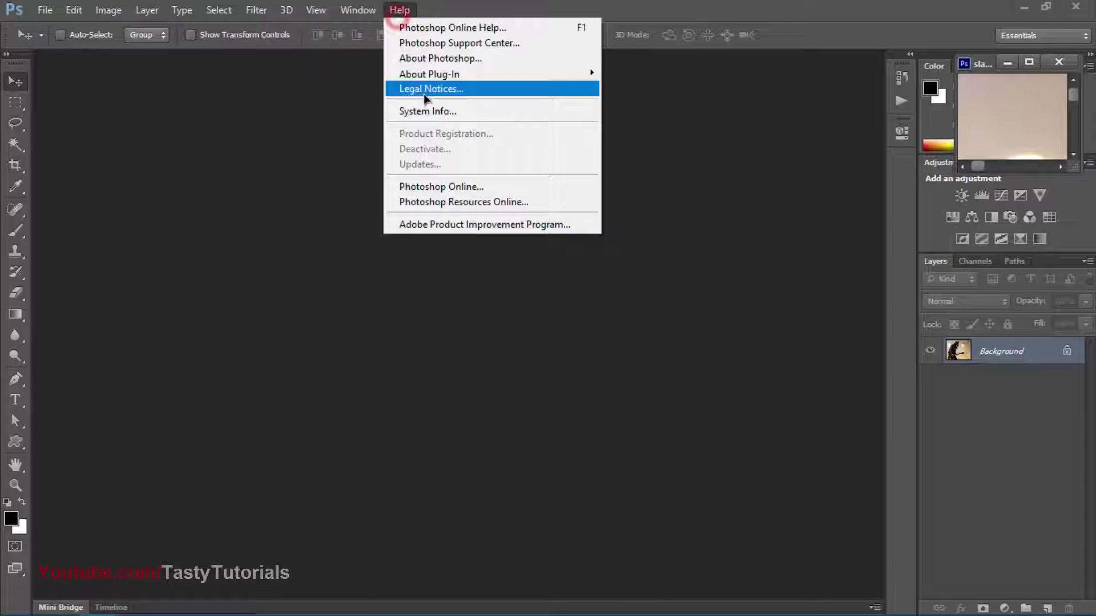
left_click(448, 60)
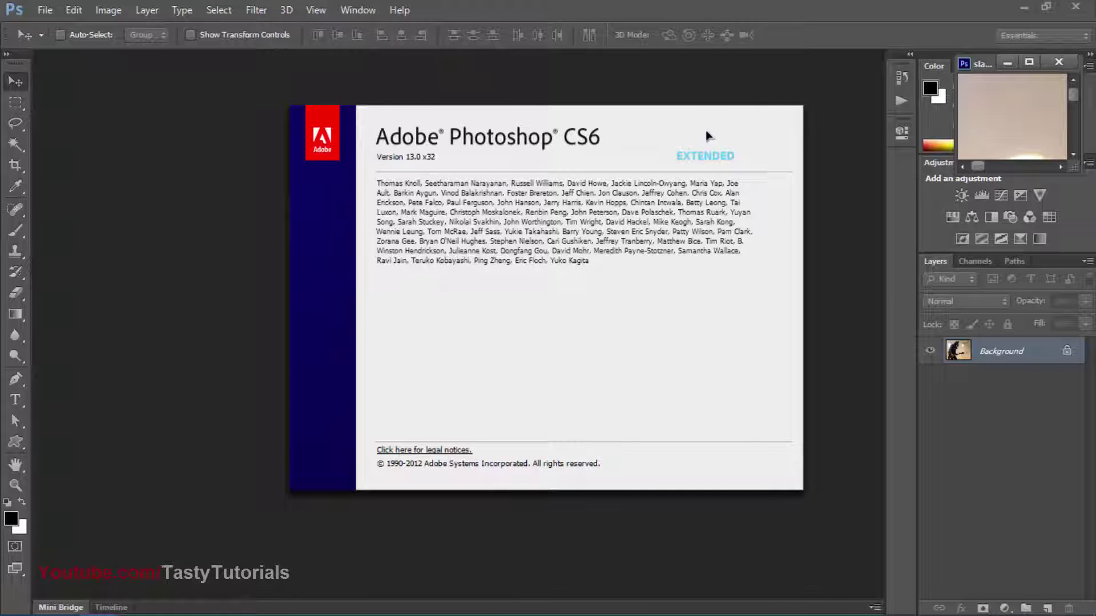
left_click(566, 275)
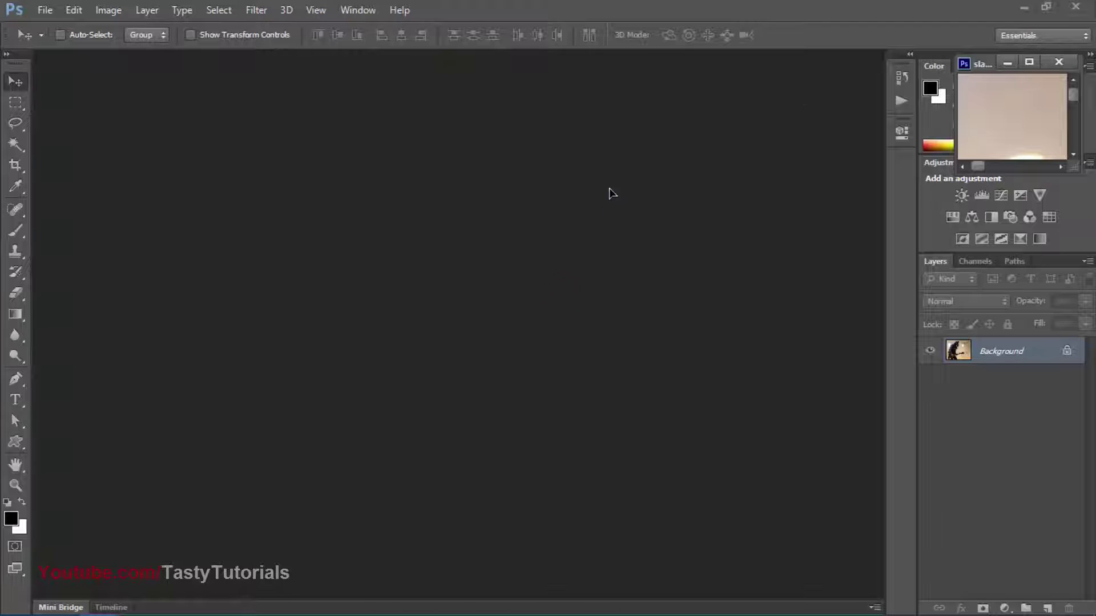
left_click(287, 10)
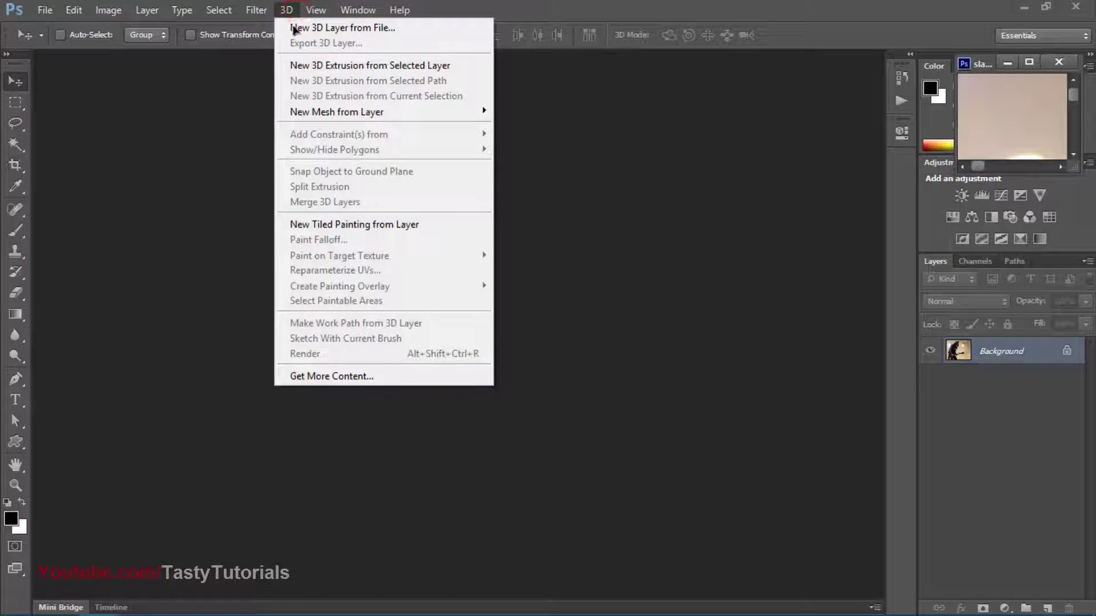
mouse_move(395, 117)
left_click(287, 11)
left_click(287, 11)
left_click(288, 11)
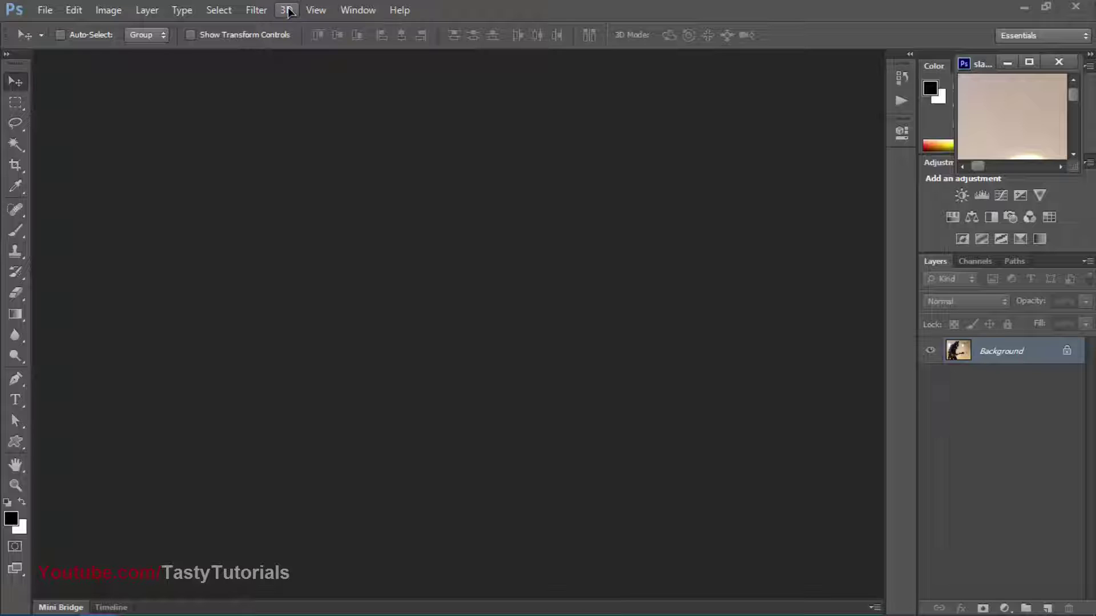
left_click(288, 11)
left_click(287, 10)
left_click(288, 11)
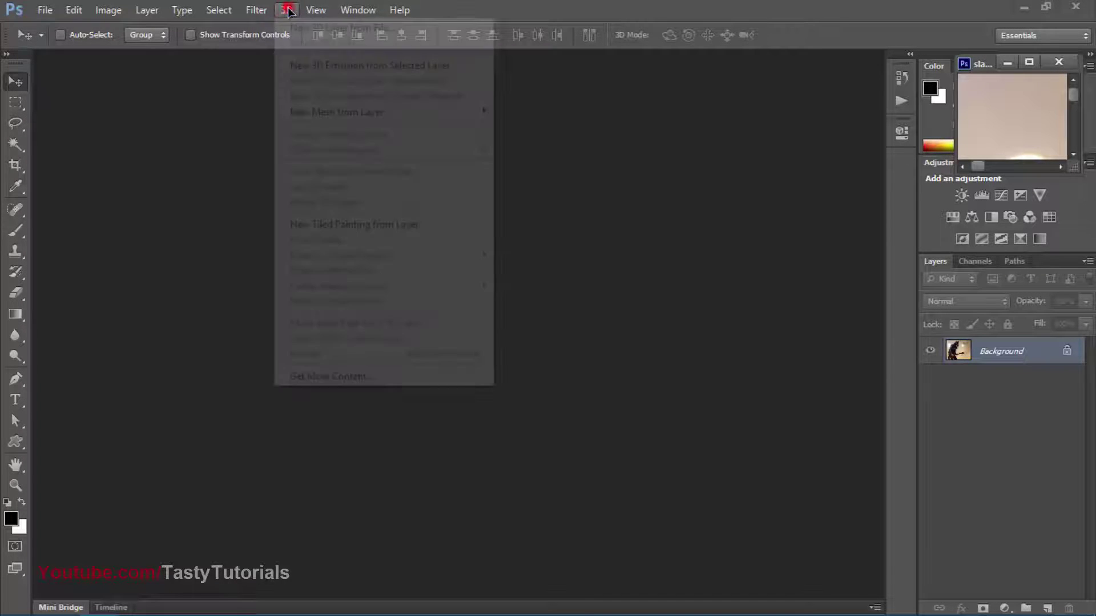
left_click(288, 11)
left_click(287, 11)
left_click(288, 11)
left_click(287, 11)
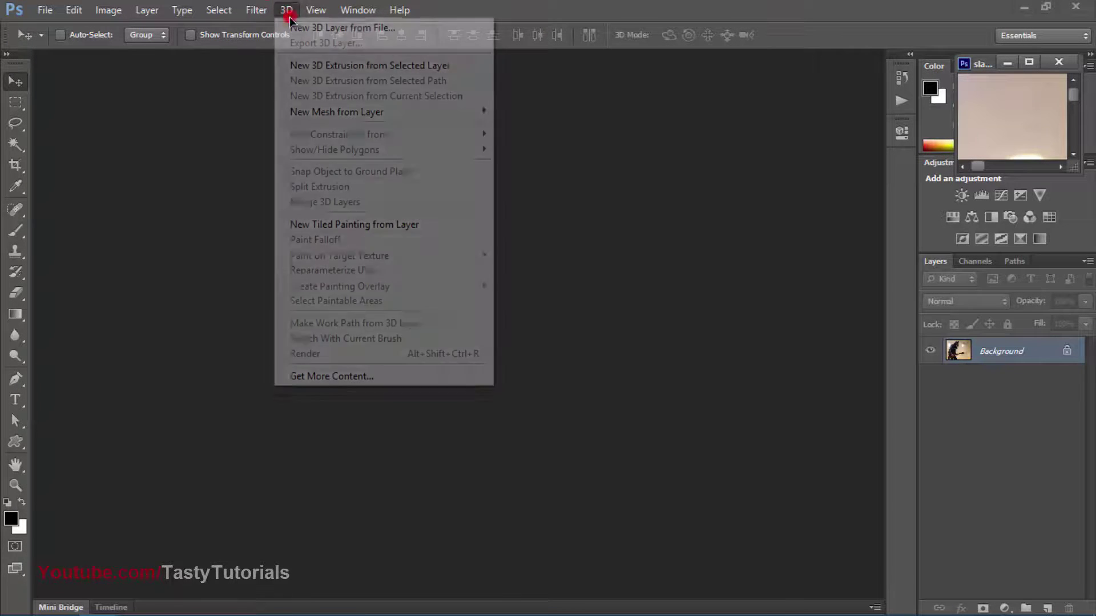
left_click(287, 11)
left_click(287, 11)
left_click(287, 11)
left_click(287, 11)
left_click(287, 11)
left_click(357, 10)
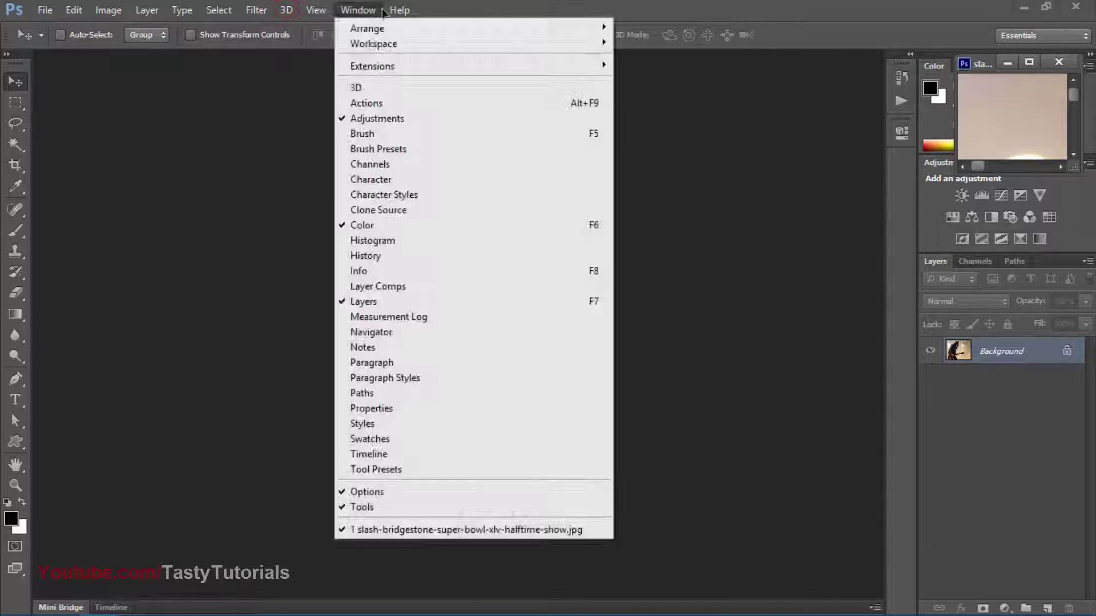
left_click(398, 10)
left_click(395, 10)
left_click(388, 7)
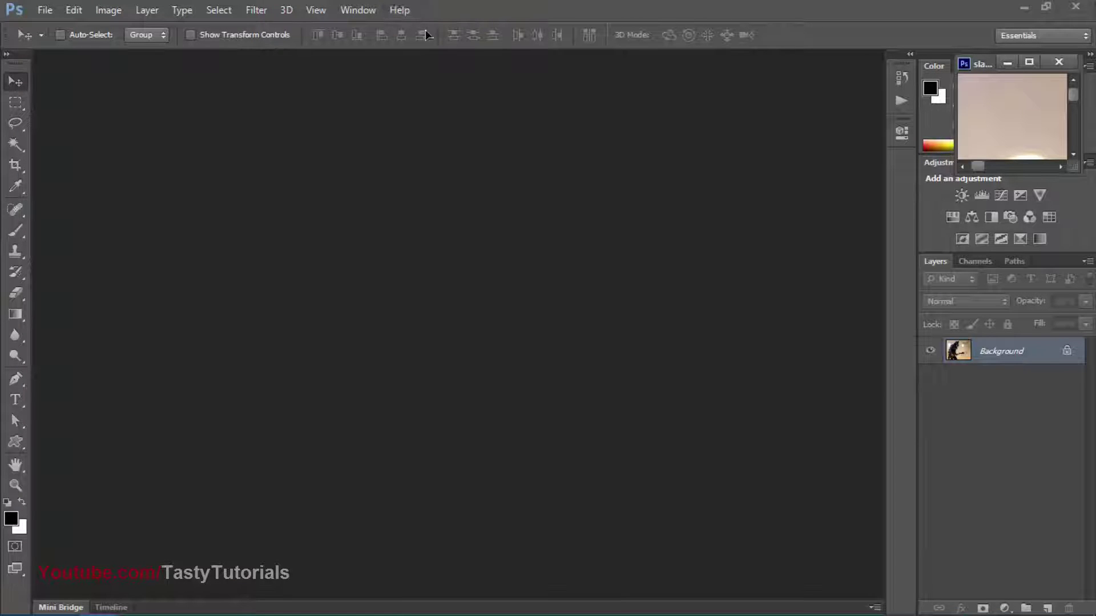
Dock the floating slash-bridgestone-super-bowl-xlv-halftime-show.jpg document in the main workspace and inspect the guitarist up close.
left_click_drag(975, 74, 217, 57)
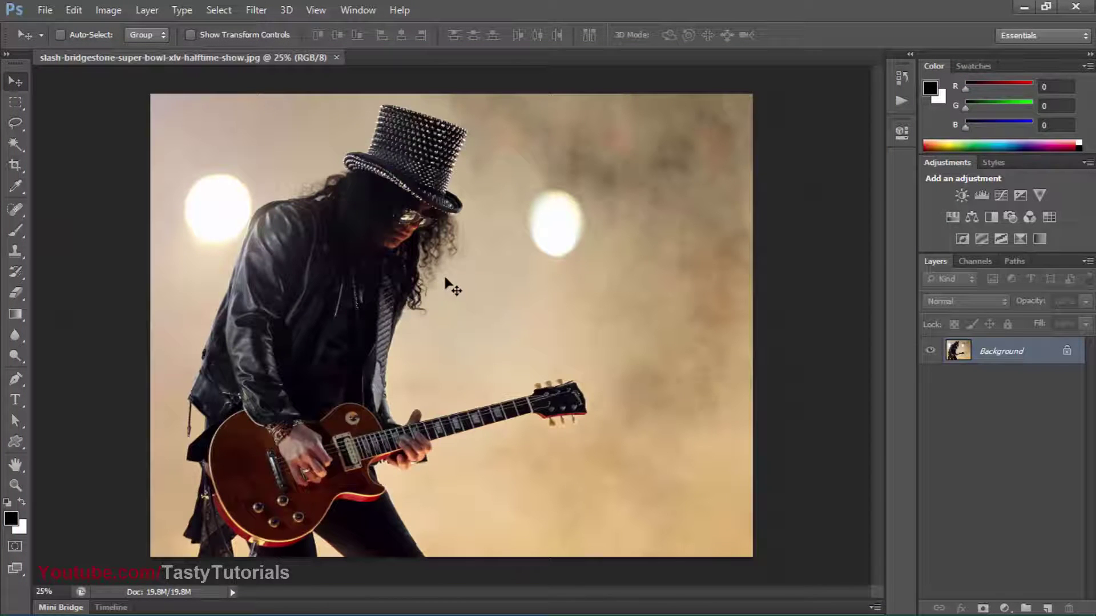
key("ctrl+plus")
scroll(264, 348, "up", 5)
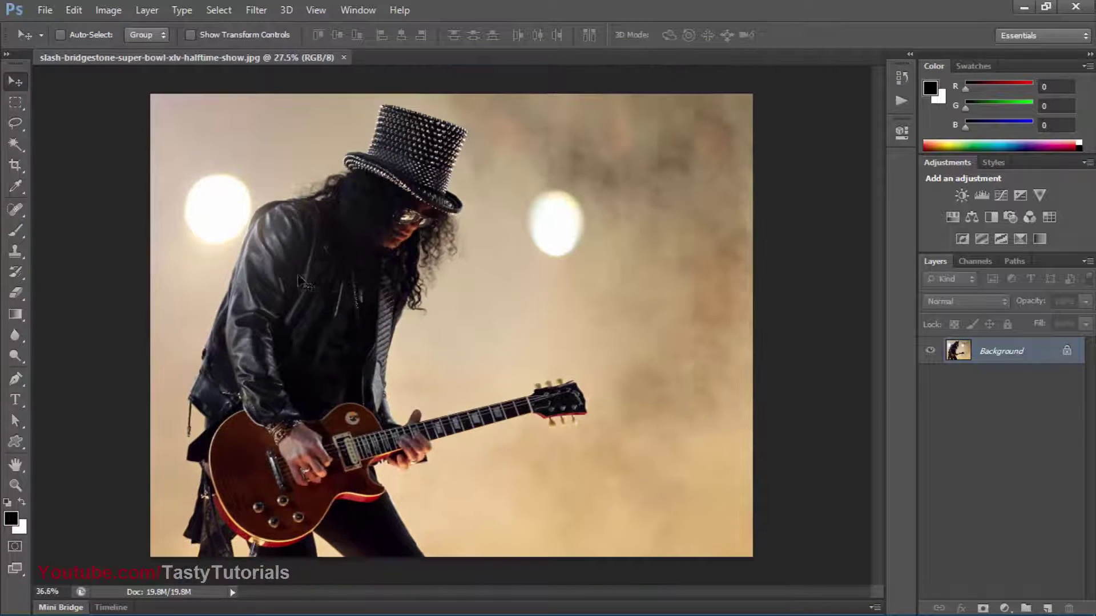
scroll(264, 349, "up", 3)
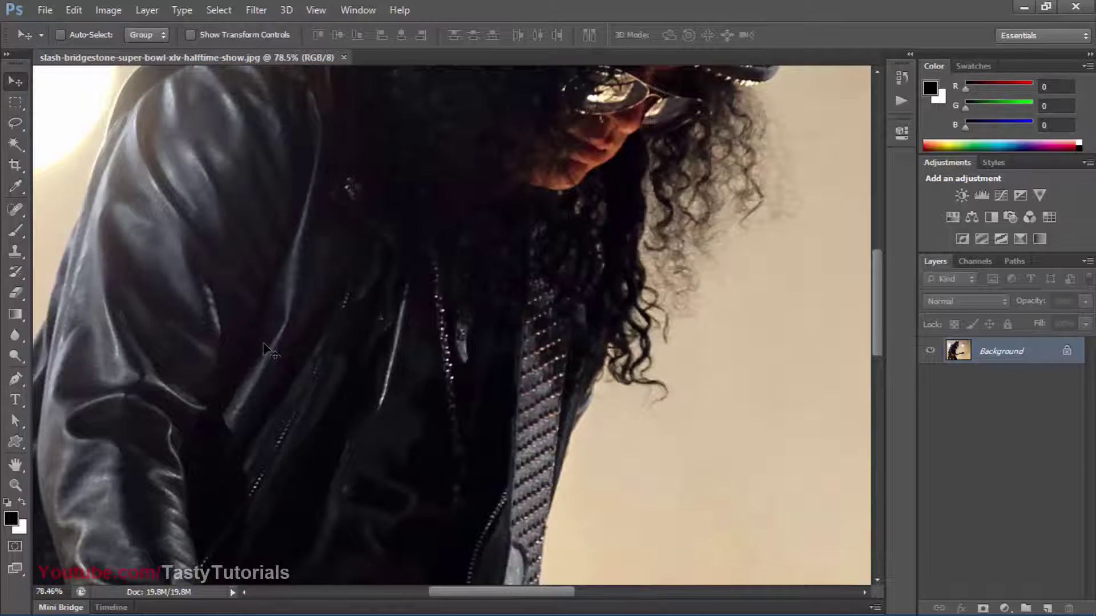
scroll(264, 348, "down", 6)
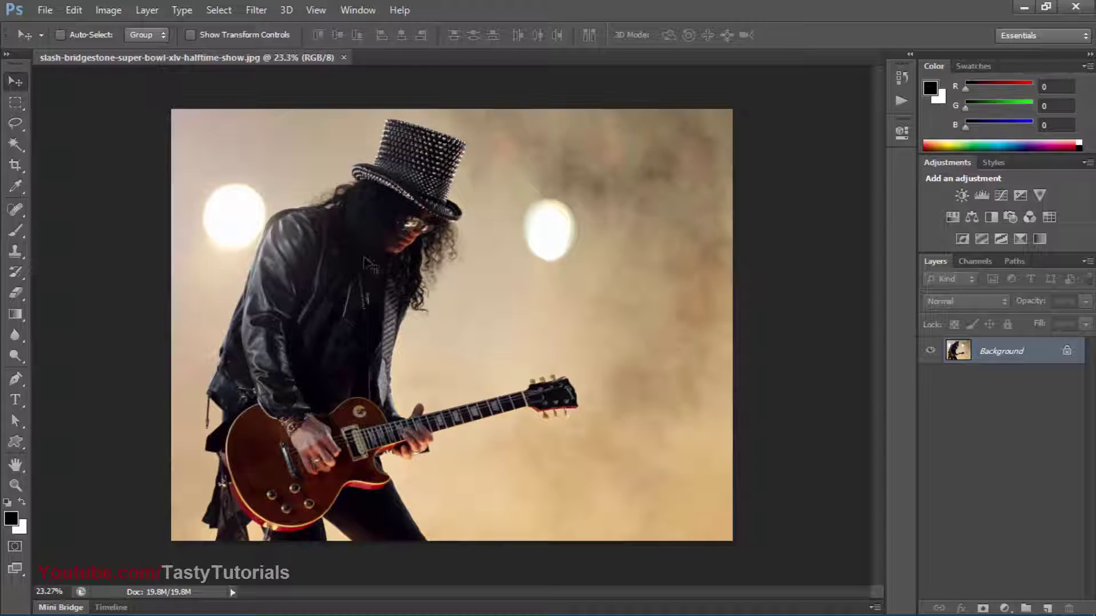
Check the guitarist photo's pixel dimensions, document size and resolution in the Image Size settings.
left_click(108, 9)
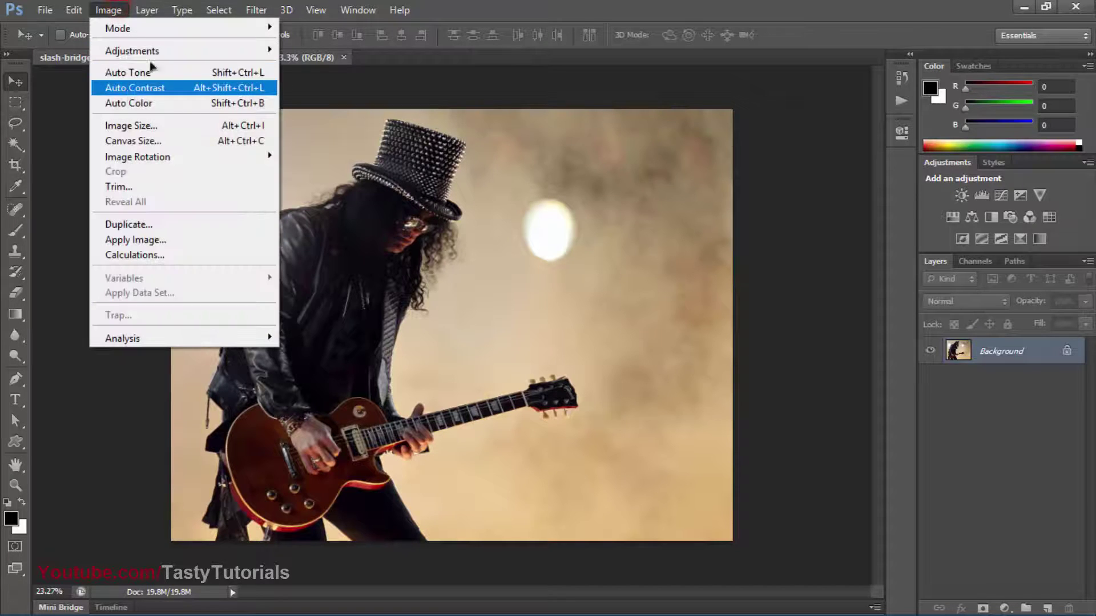
left_click(130, 126)
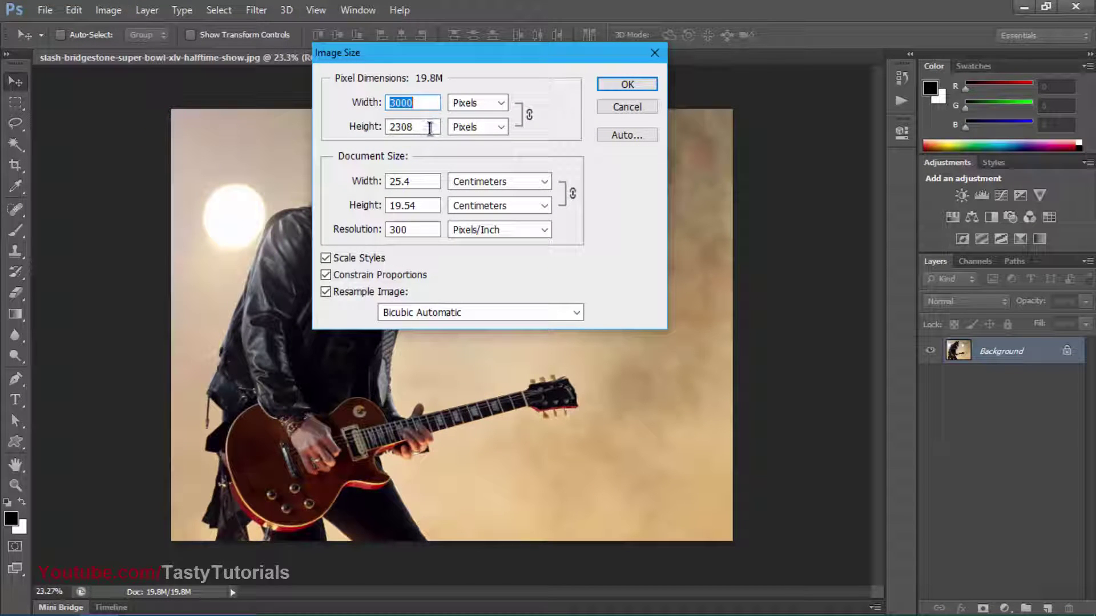
left_click(631, 86)
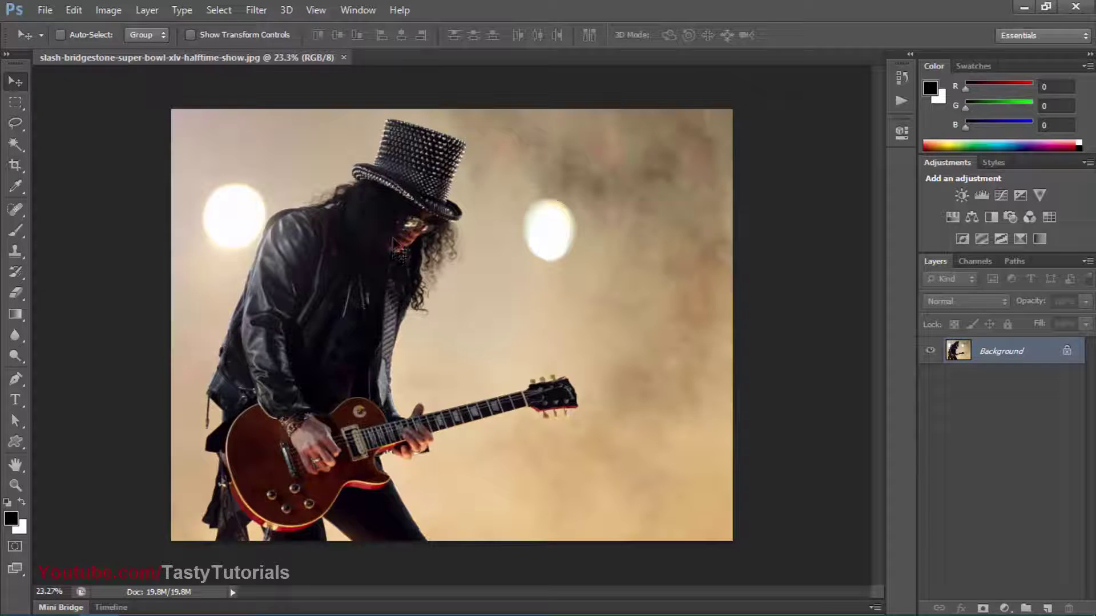
Unlock the Background layer and crop the photo to about 3681 px wide, trimming its right side and adding empty canvas on its left.
key("c")
left_click_drag(22, 168, 97, 161)
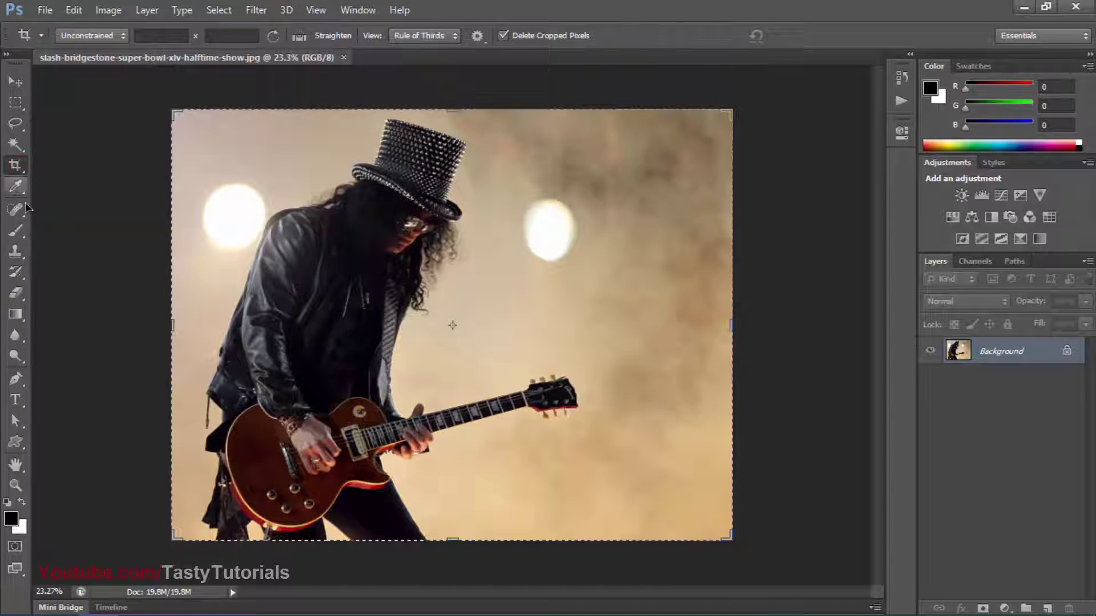
double_click(1061, 356)
left_click(685, 184)
left_click(374, 238)
left_click_drag(738, 330, 662, 329)
left_click_drag(236, 326, 118, 324)
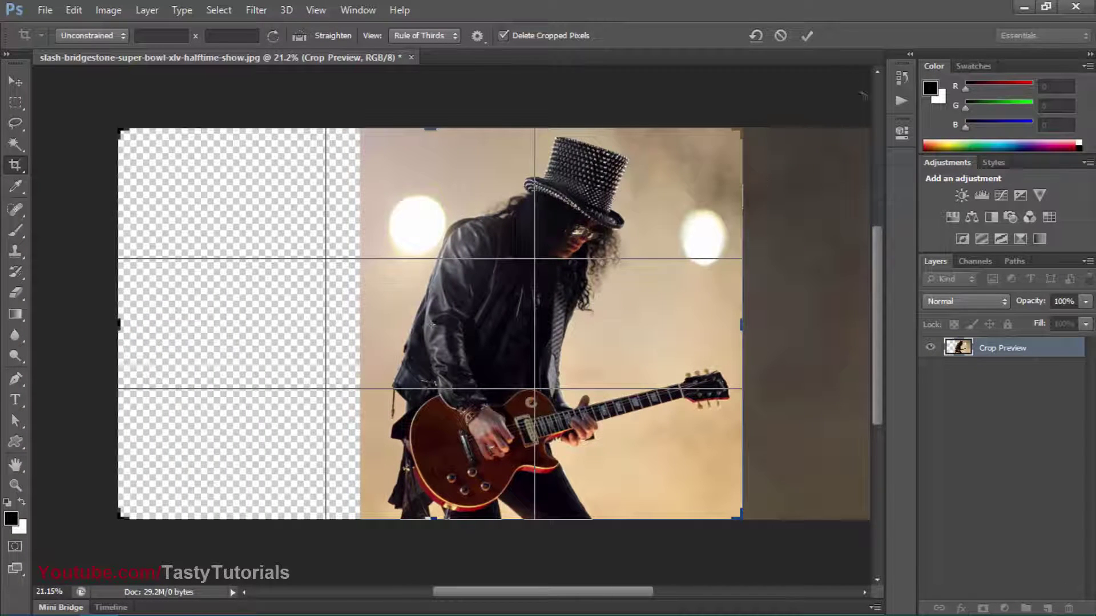
left_click(807, 35)
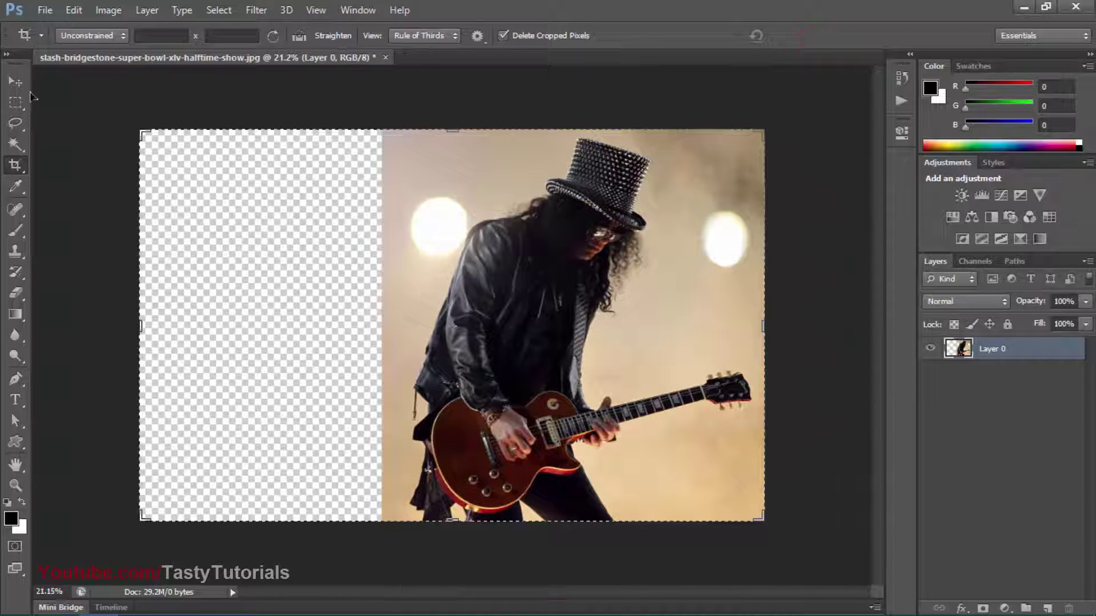
Select a narrow full-height strip across the photo's left background edge and copy it to a new layer.
left_click(15, 82)
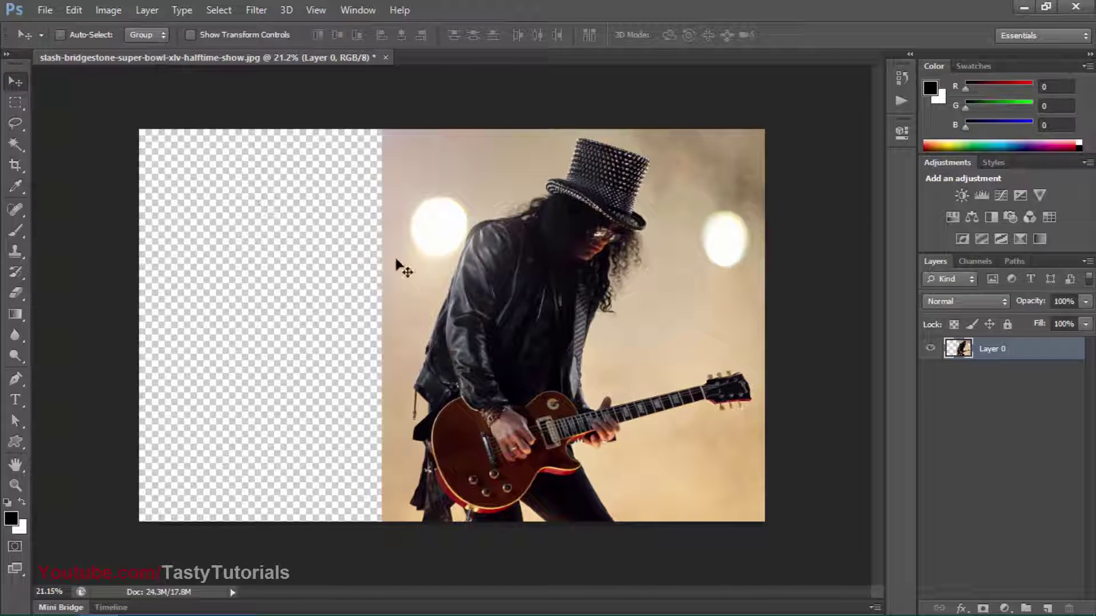
left_click(17, 102)
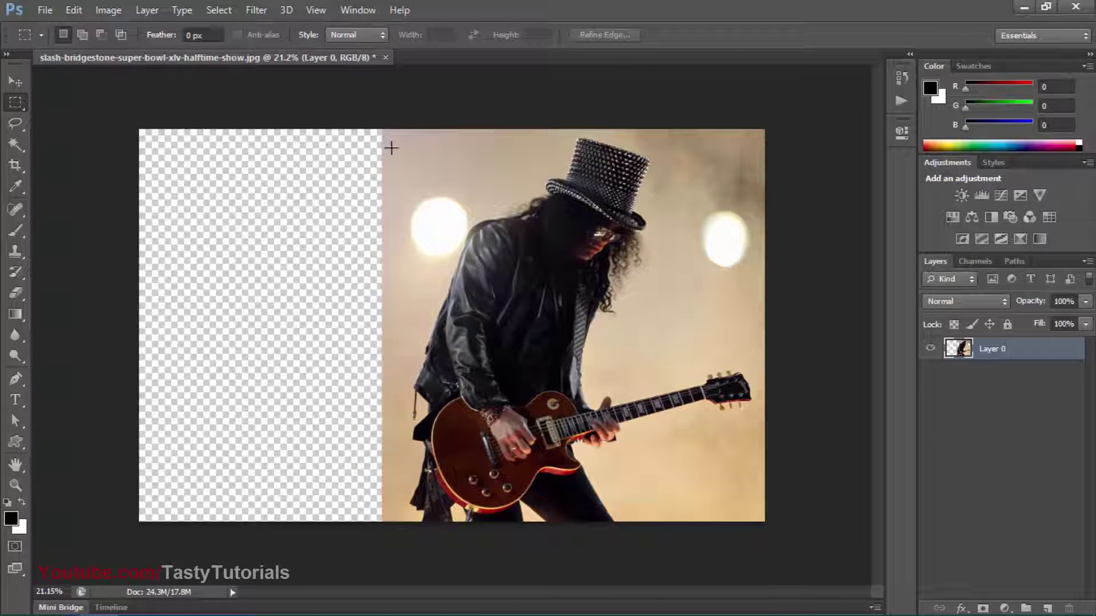
left_click_drag(382, 154, 318, 547)
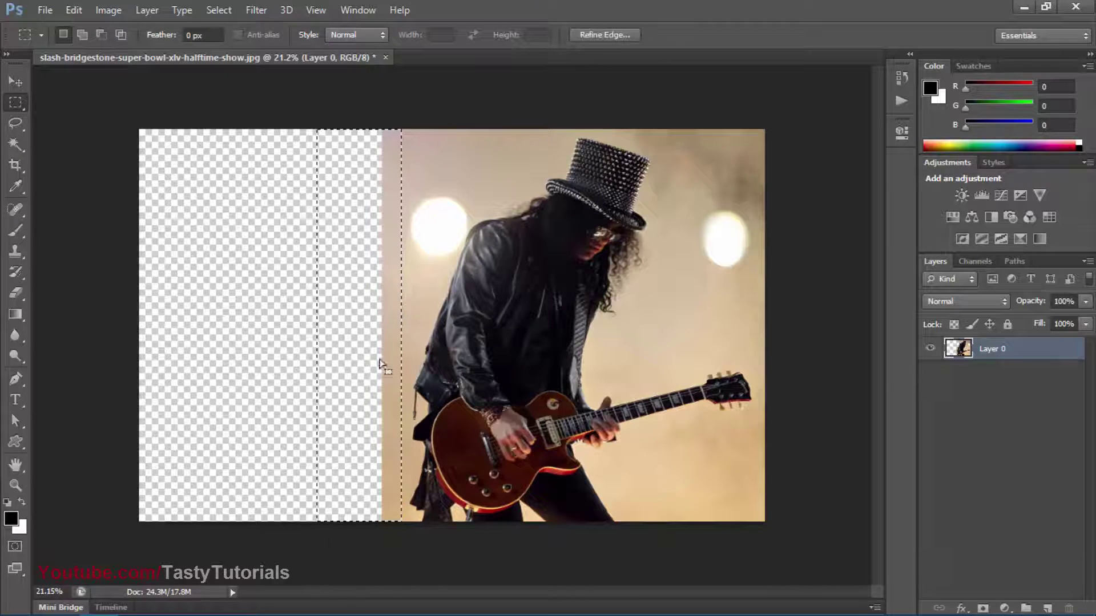
key("ctrl+j")
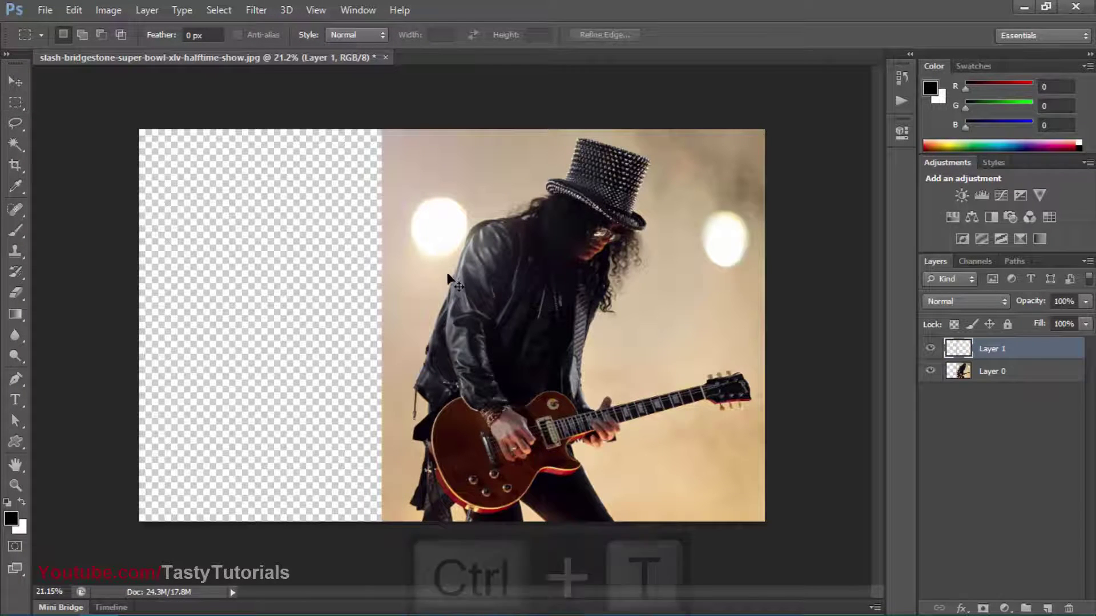
Stretch the copied background strip leftward to about 1346% width so it covers the transparent area.
key("ctrl+t")
left_click_drag(380, 304, 132, 292)
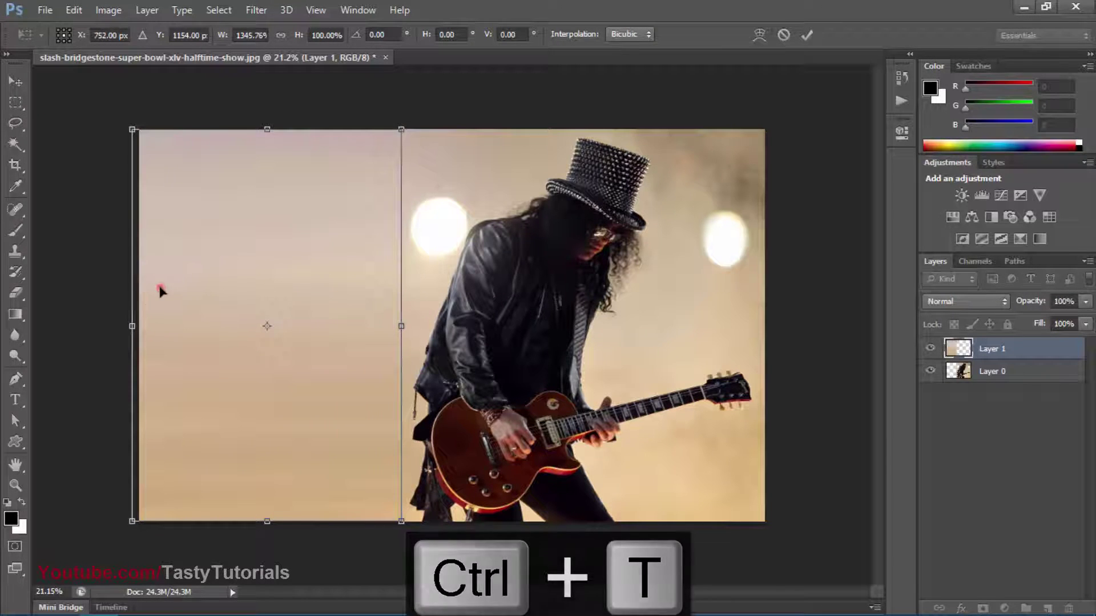
double_click(160, 289)
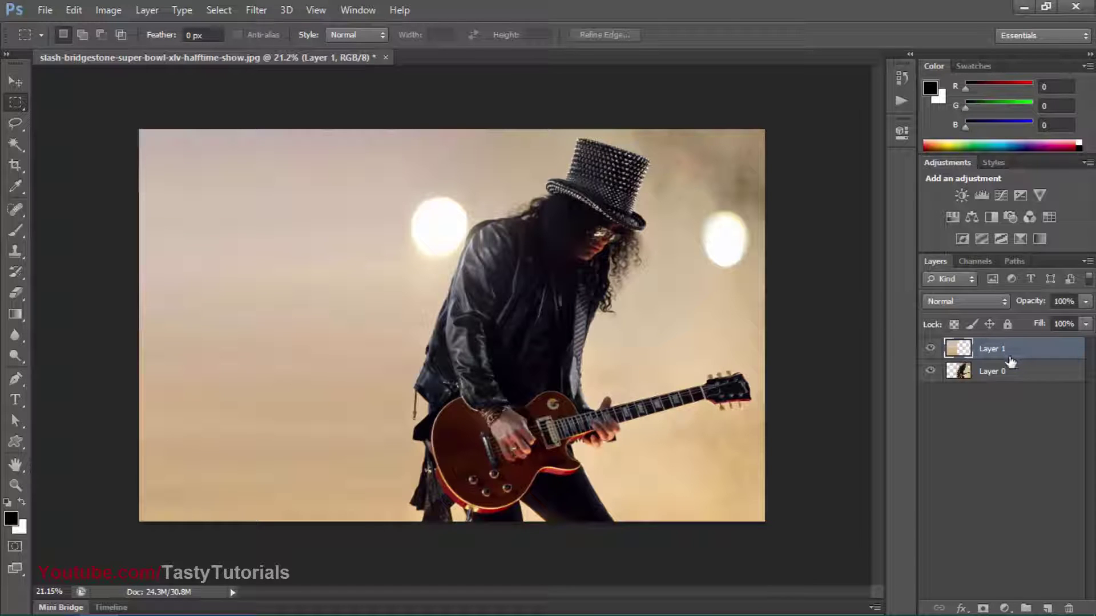
Merge the stretched strip with the photo layer and convert the merged layer to a Background layer.
left_click(1007, 370, "shift")
key("ctrl+e")
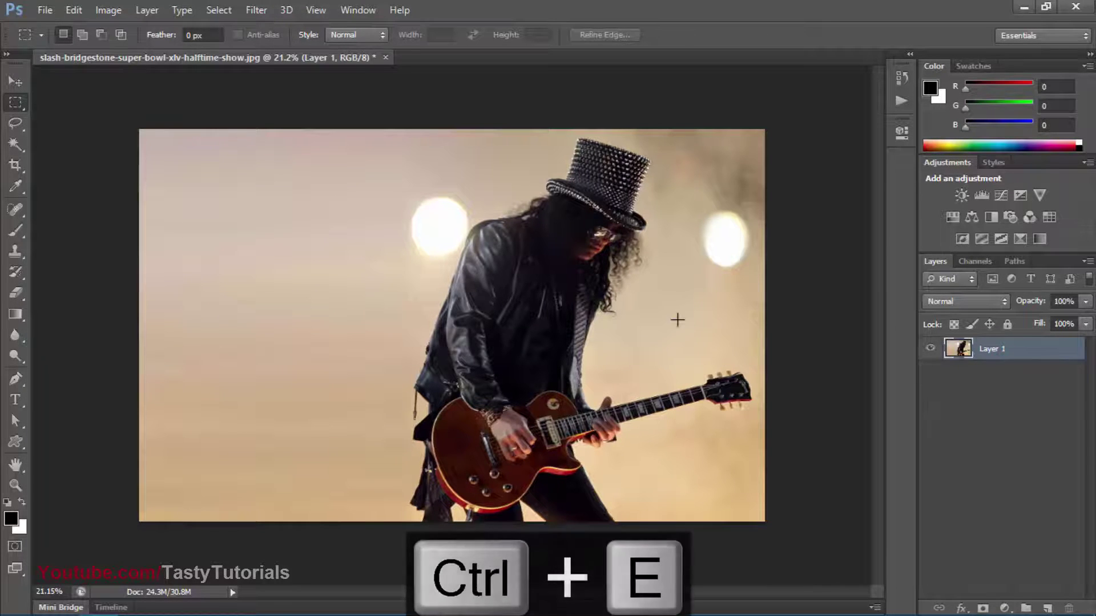
key("v")
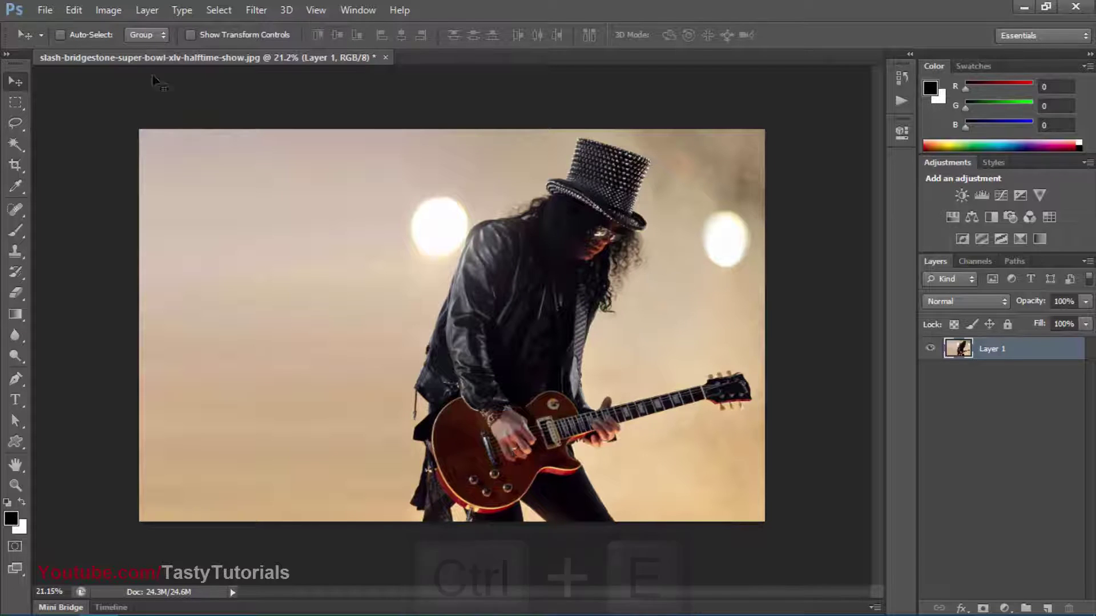
left_click(146, 10)
mouse_move(246, 29)
left_click(366, 43)
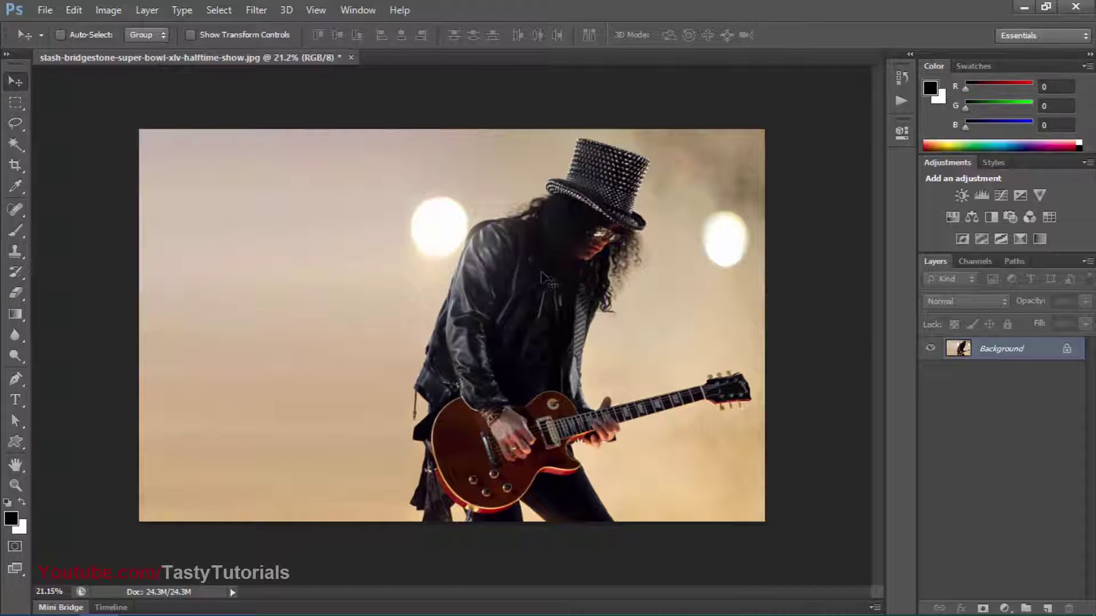
Review the extended photo's width, height and resolution in the Image Size settings.
left_click(114, 13)
left_click(122, 127)
double_click(420, 103)
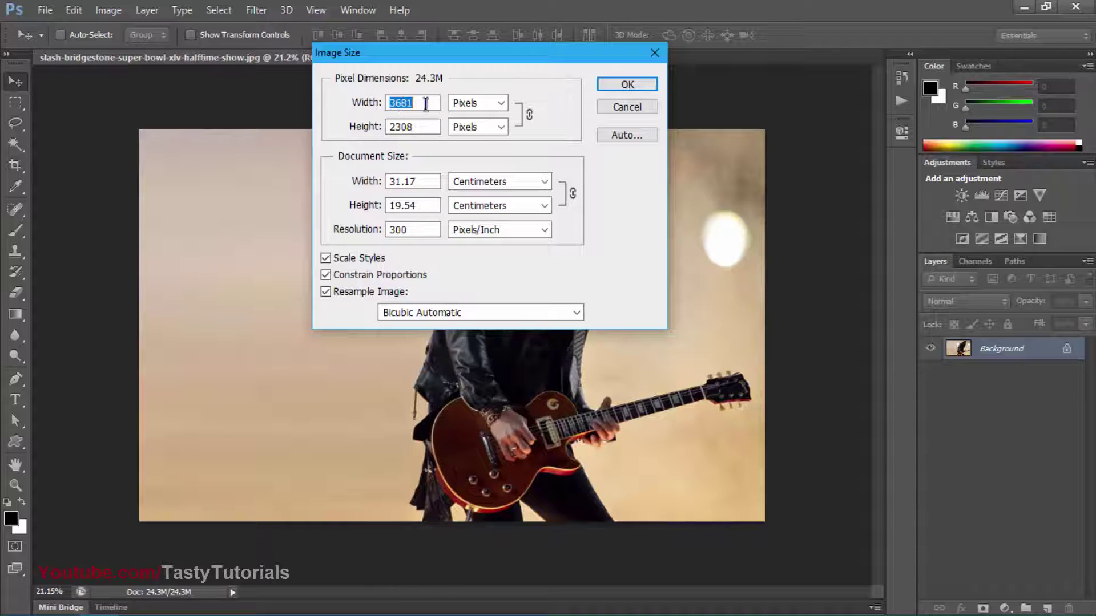
left_click(428, 127)
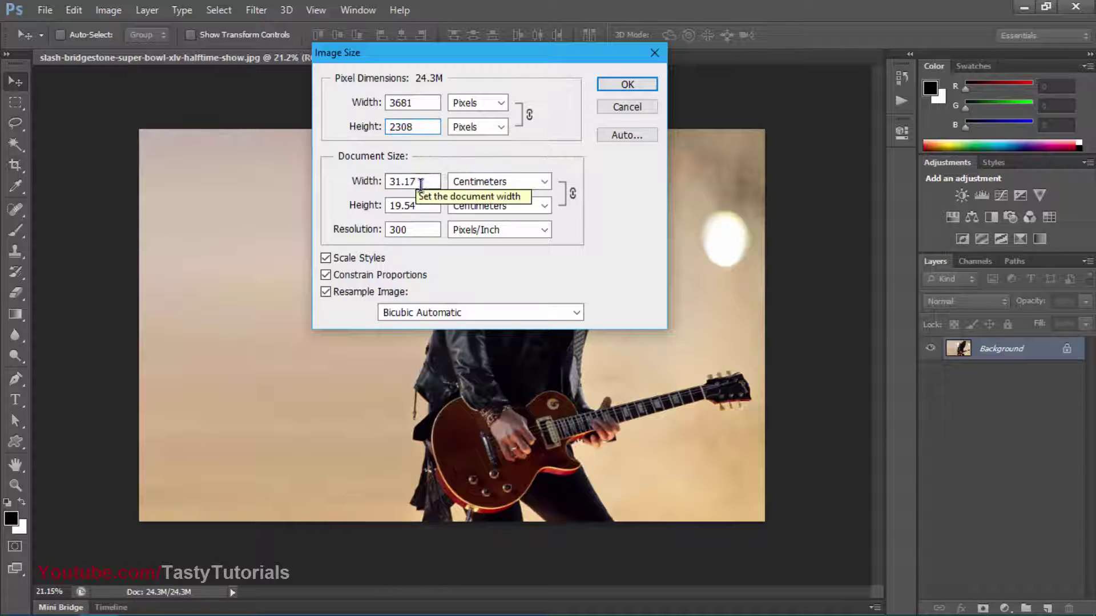
double_click(417, 230)
double_click(418, 230)
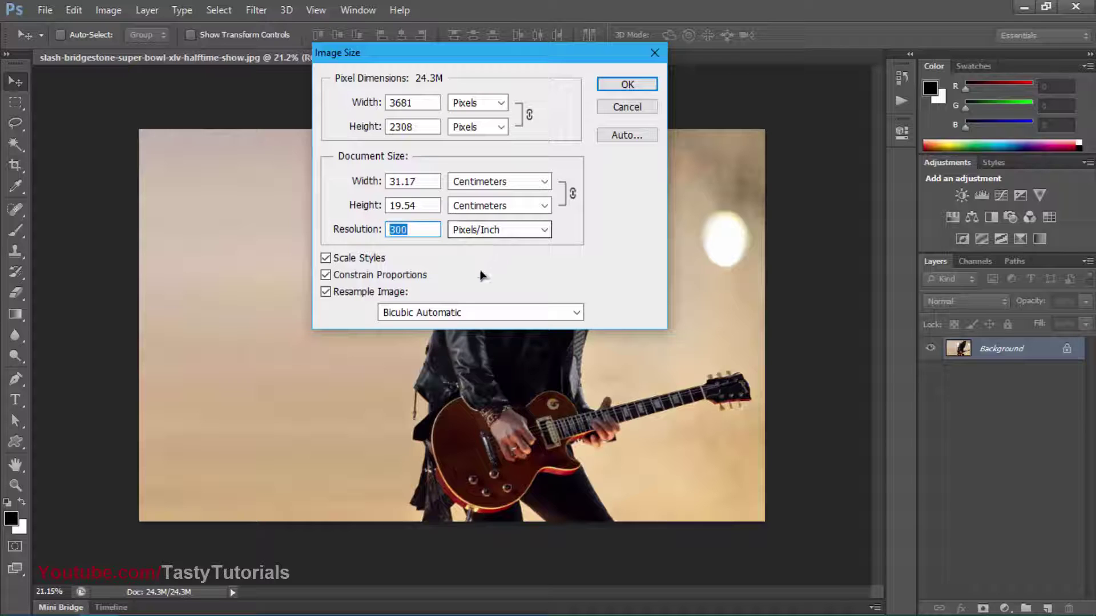
left_click(618, 86)
left_click(150, 10)
left_click(149, 10)
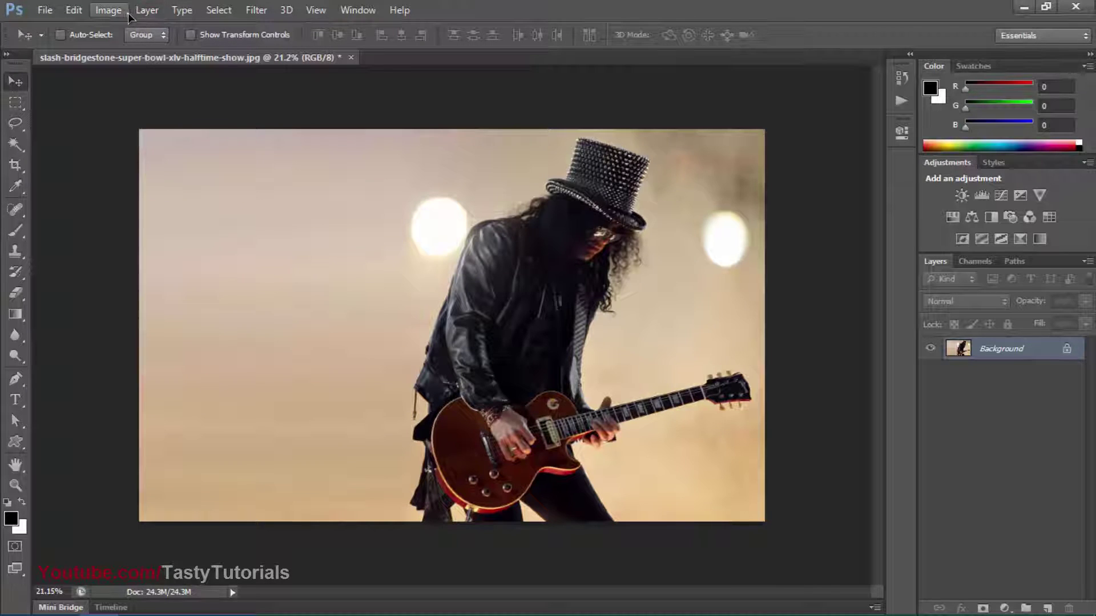
left_click(139, 13)
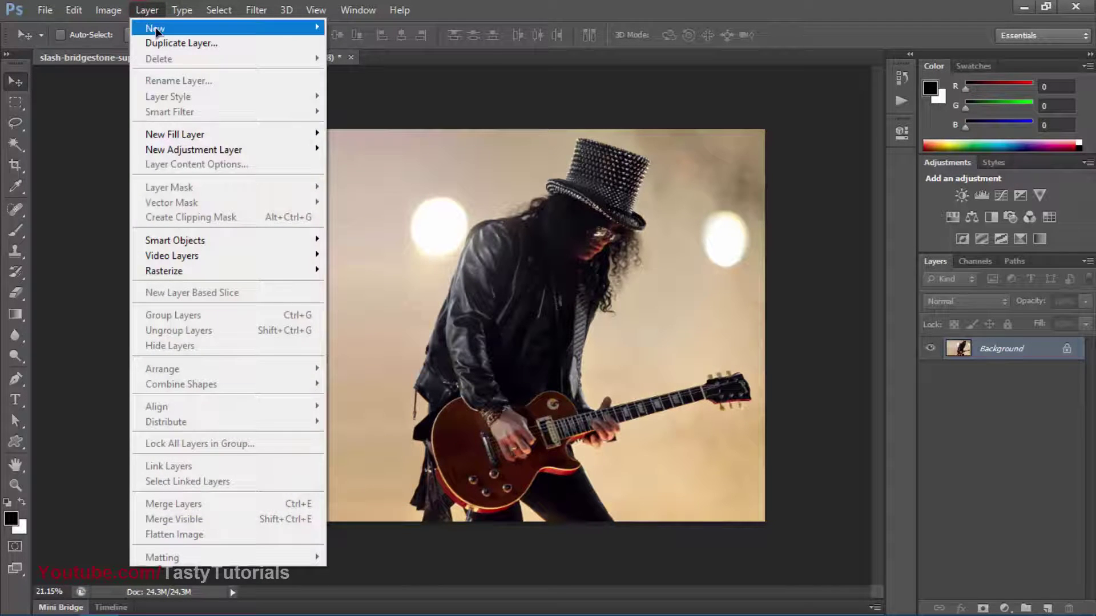
left_click(144, 10)
left_click(179, 10)
left_click(179, 10)
left_click(208, 11)
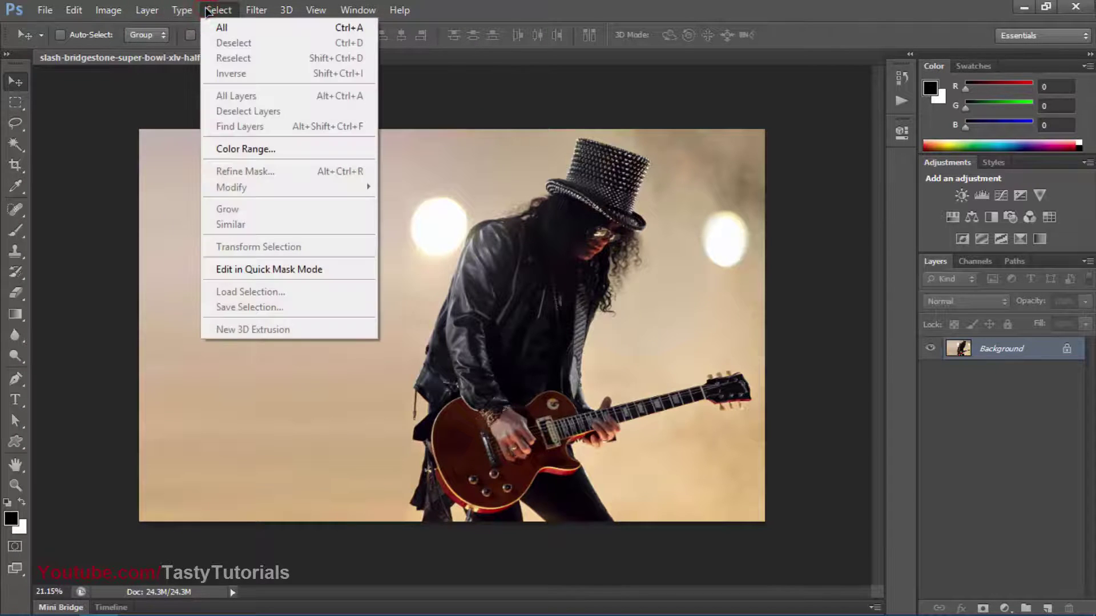
mouse_move(139, 13)
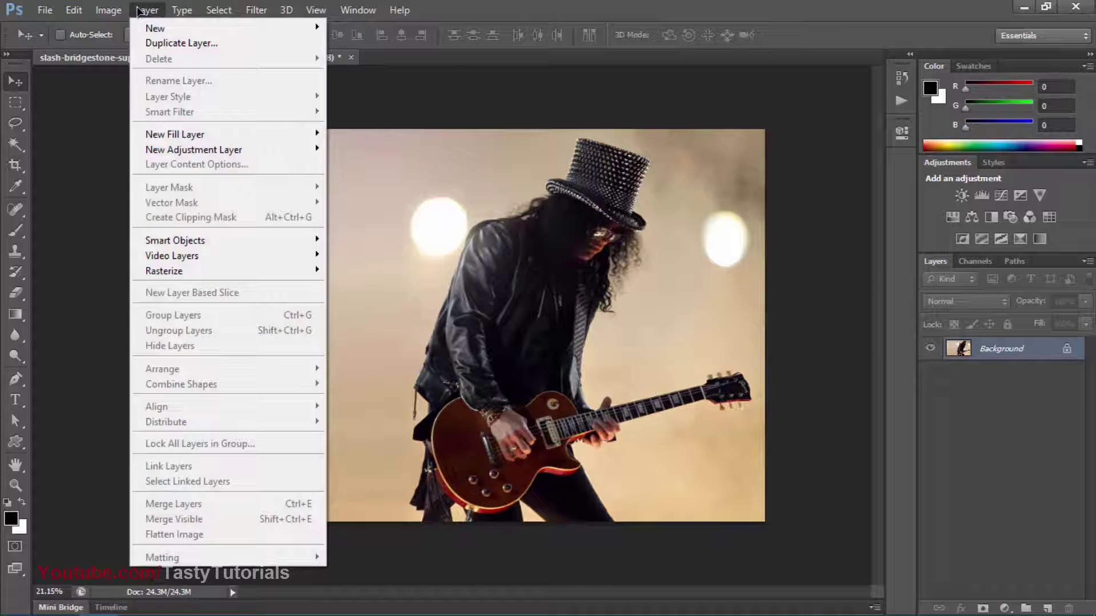
mouse_move(172, 34)
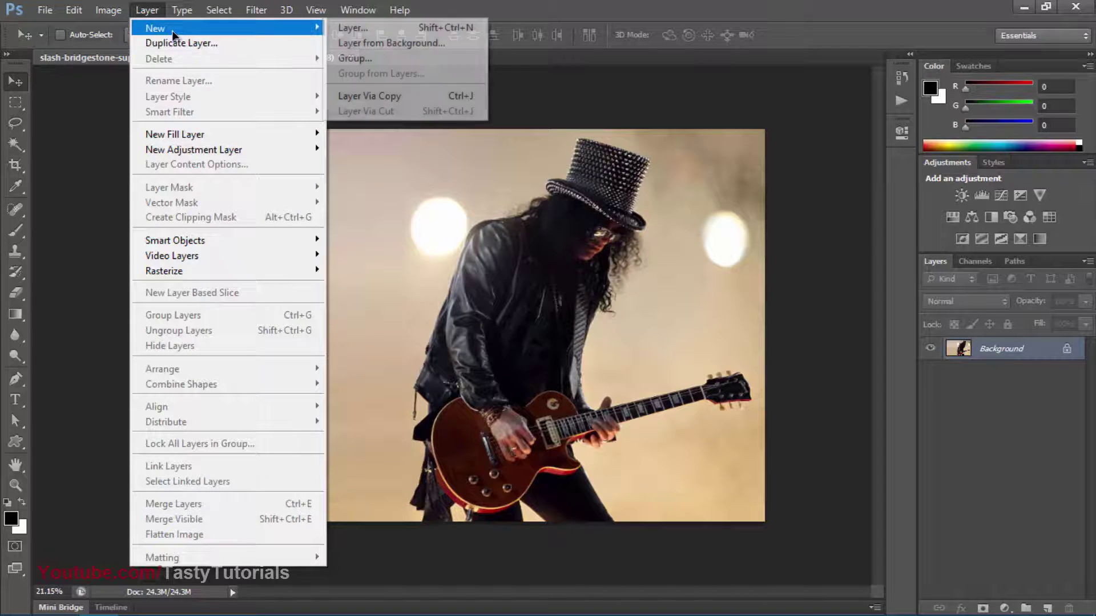
left_click(155, 10)
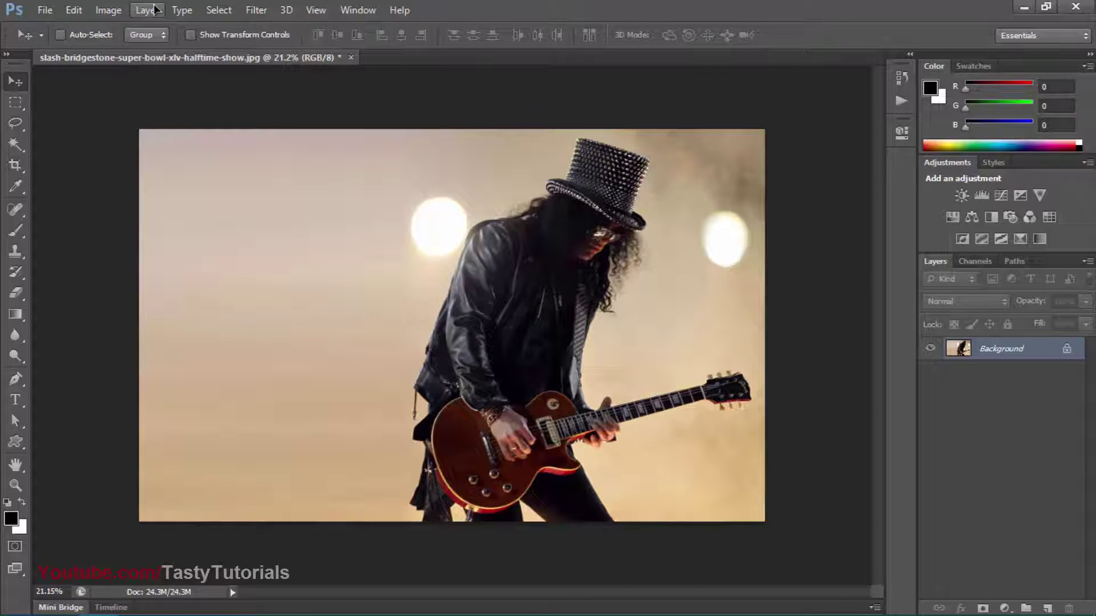
left_click(177, 10)
left_click(143, 10)
left_click(142, 9)
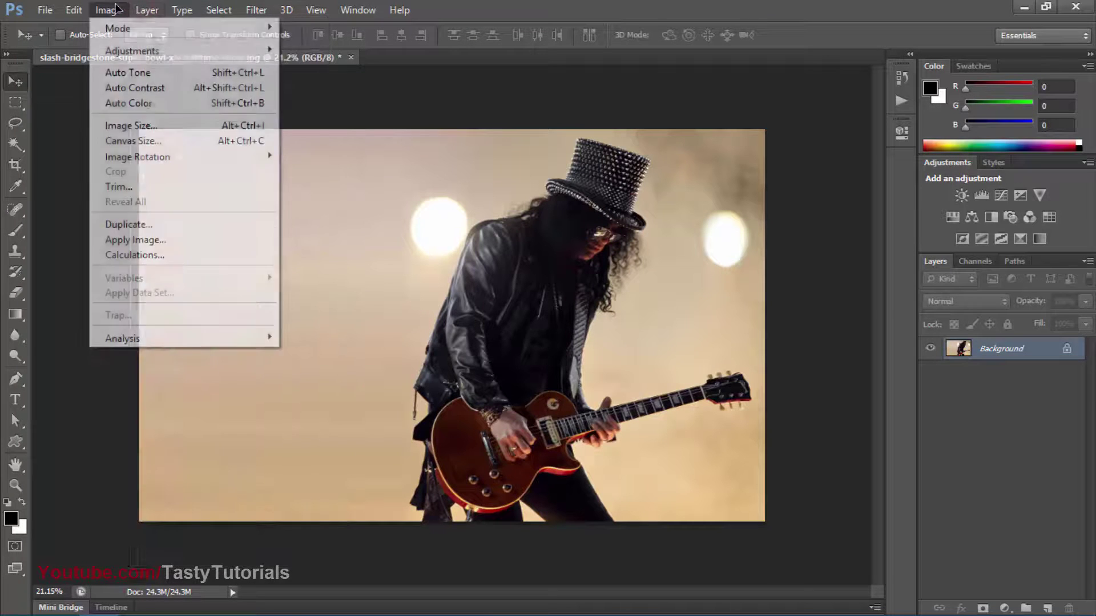
key("Escape")
Set the photo's color depth to 8 Bits/Channel in the image mode options.
left_click(251, 10)
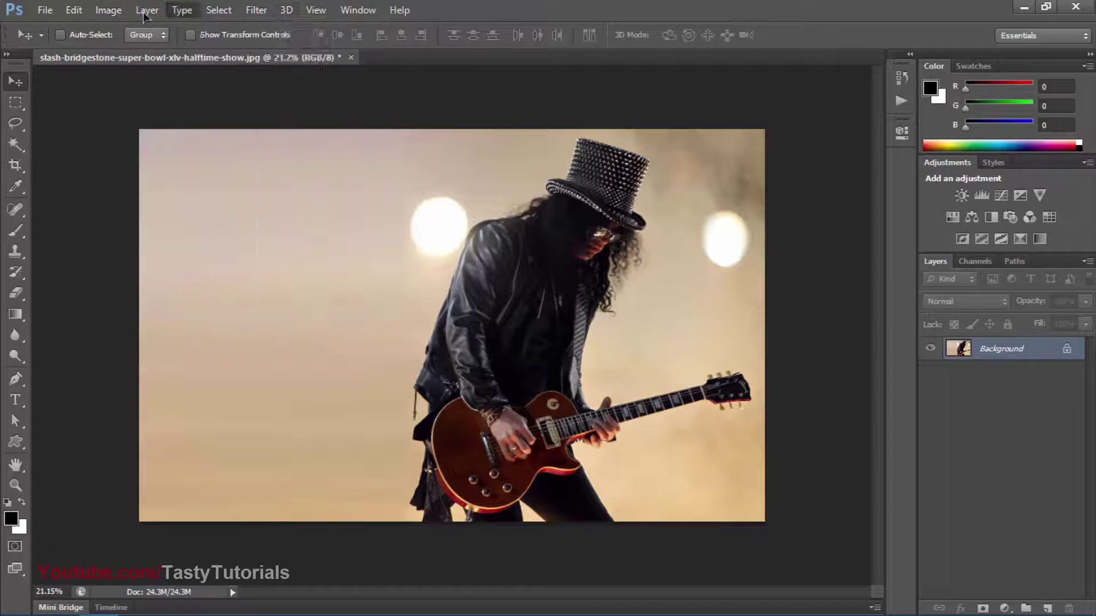
mouse_move(219, 29)
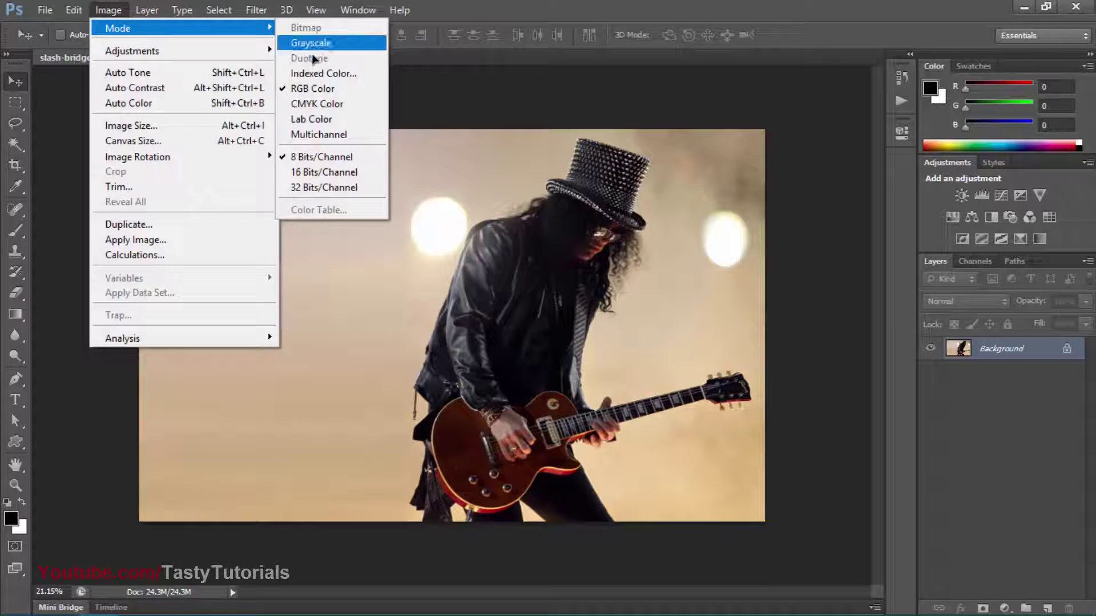
left_click(308, 158)
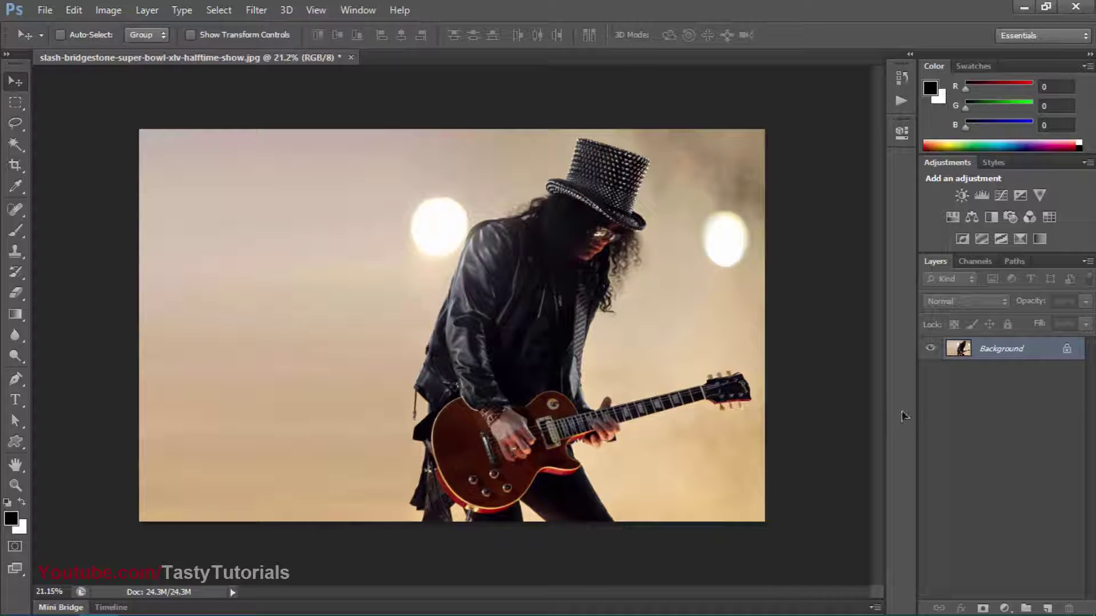
Add a new empty layer above the Background and name it "mask".
left_click(1048, 608)
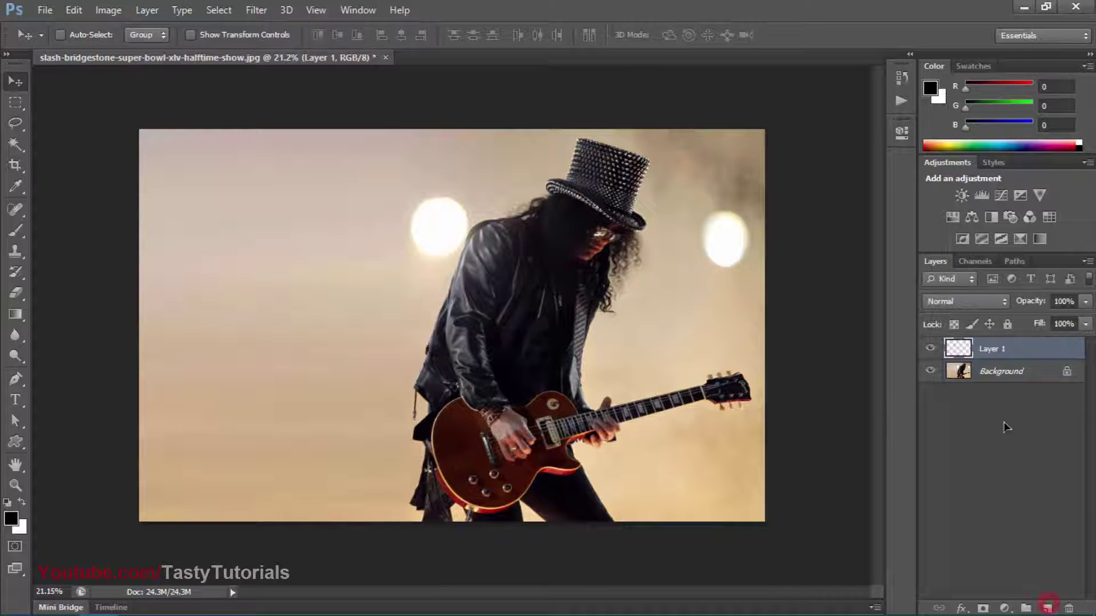
double_click(989, 350)
type("mask")
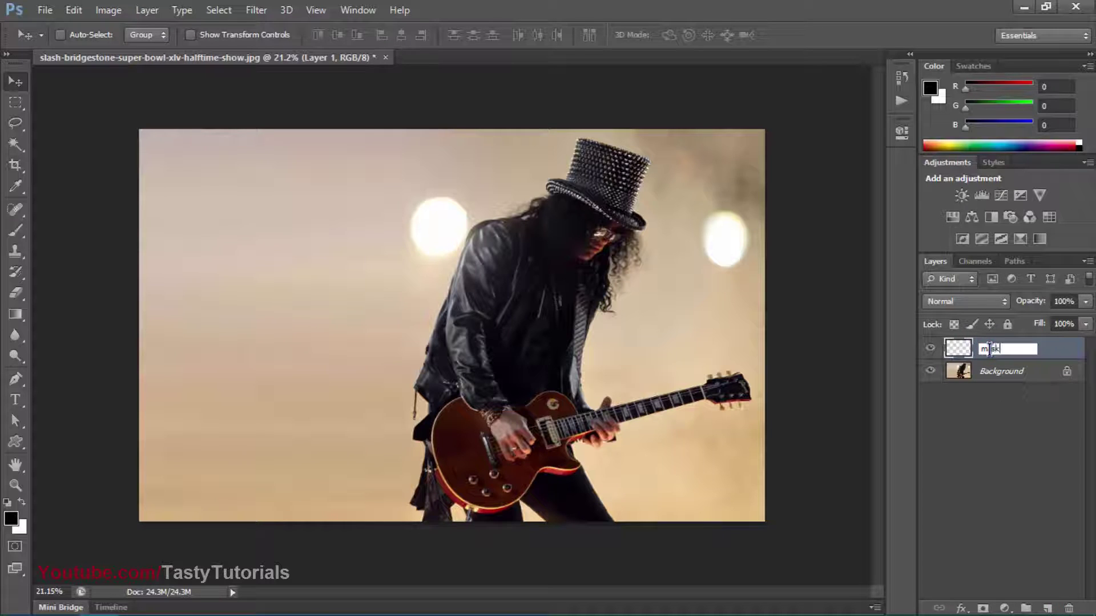
key("Return")
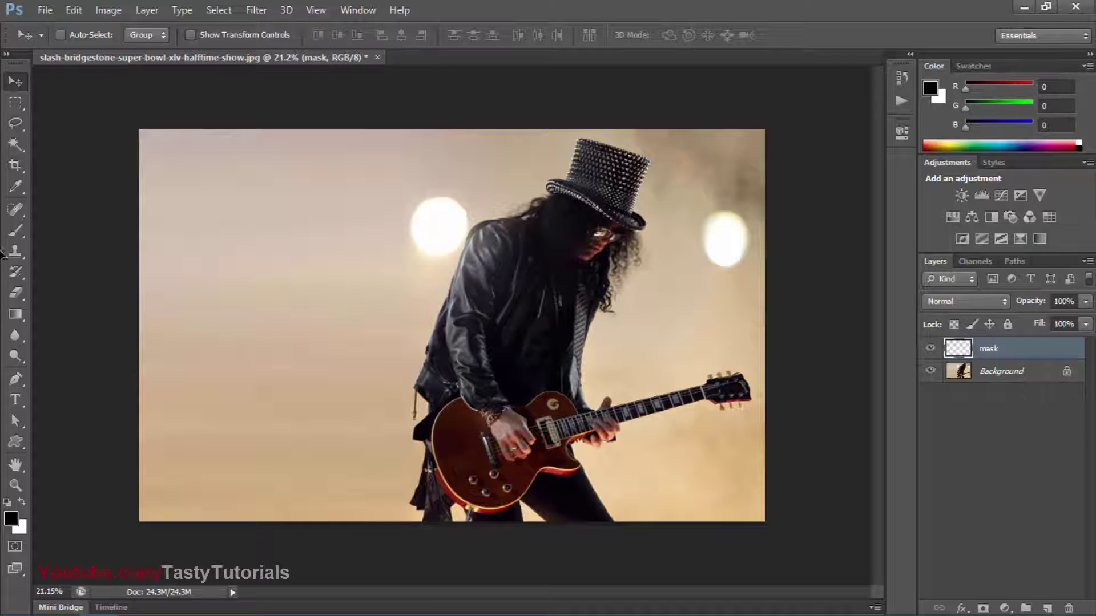
Set up the Brush tool with a round 80 px tip and lower its hardness to 81%.
left_click(16, 230)
right_click(325, 240)
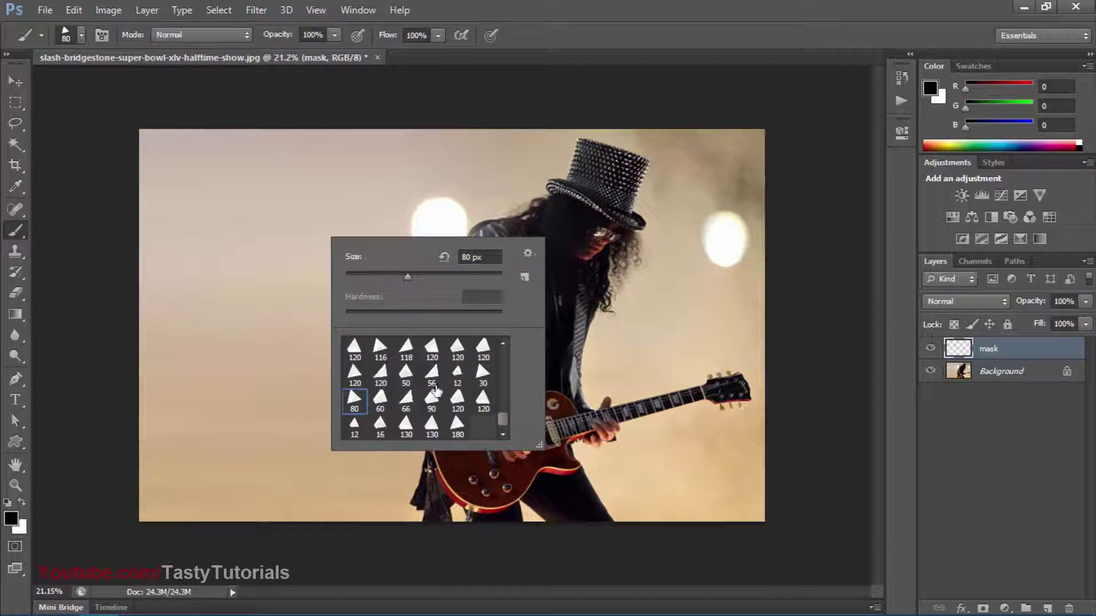
left_click_drag(499, 424, 502, 348)
left_click(380, 349)
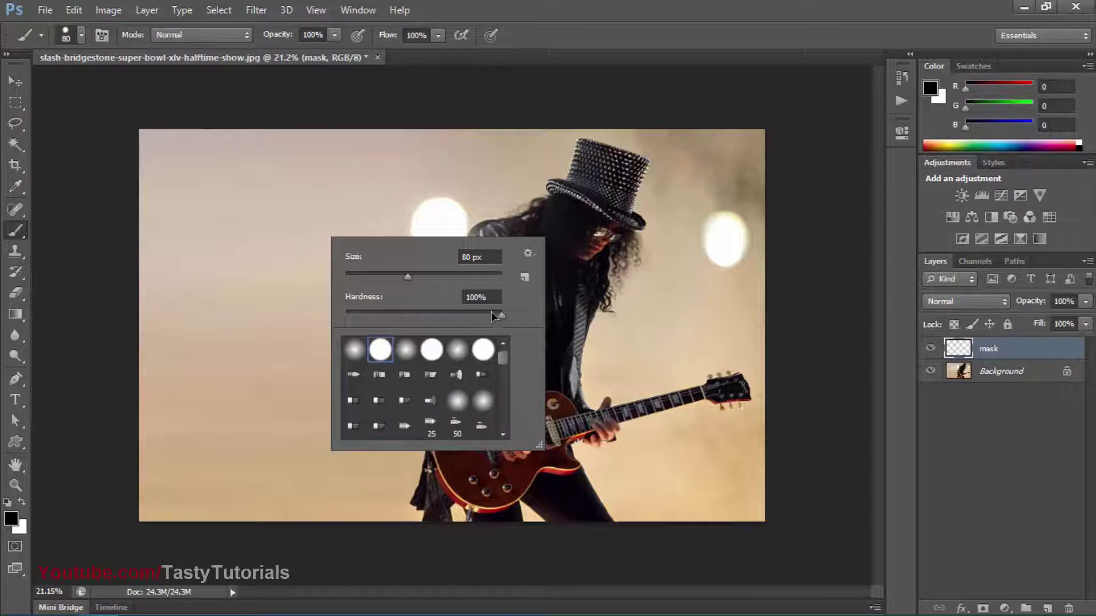
left_click_drag(490, 319, 475, 319)
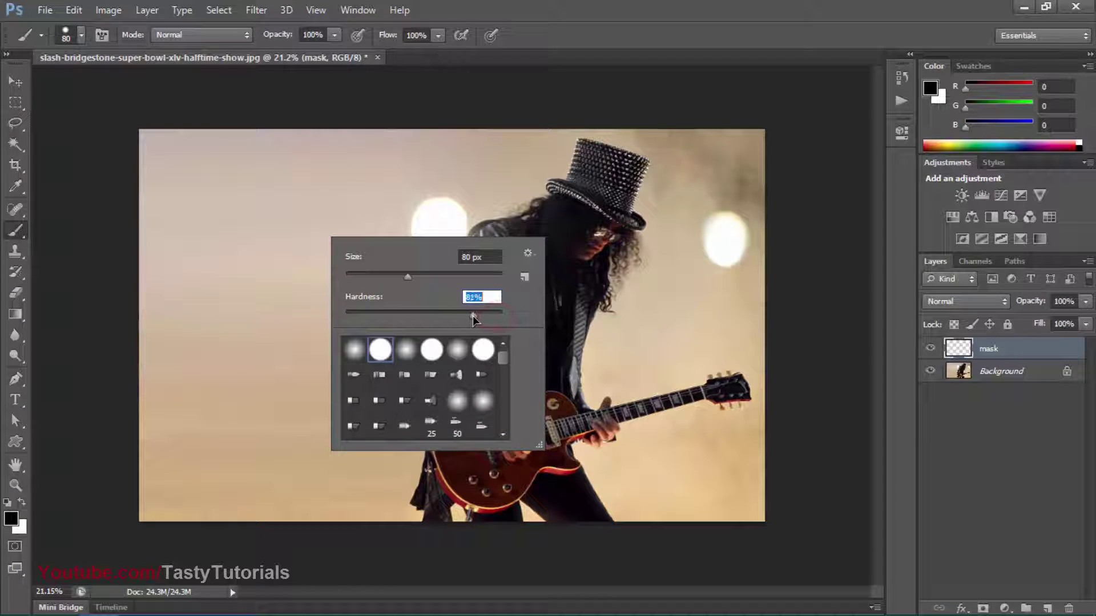
left_click(557, 12)
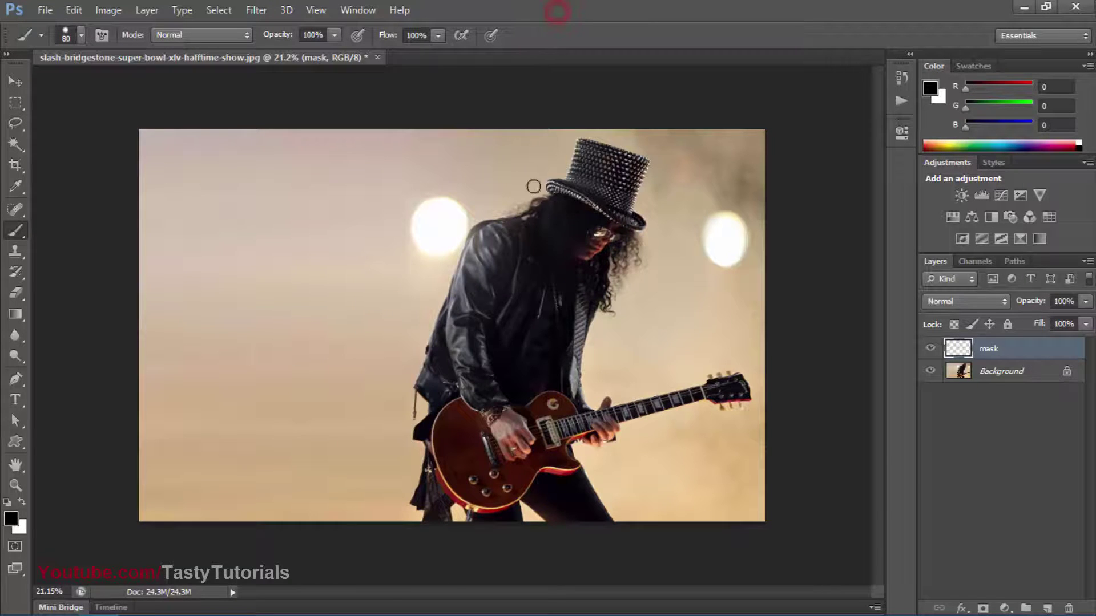
scroll(588, 175, "up", 5)
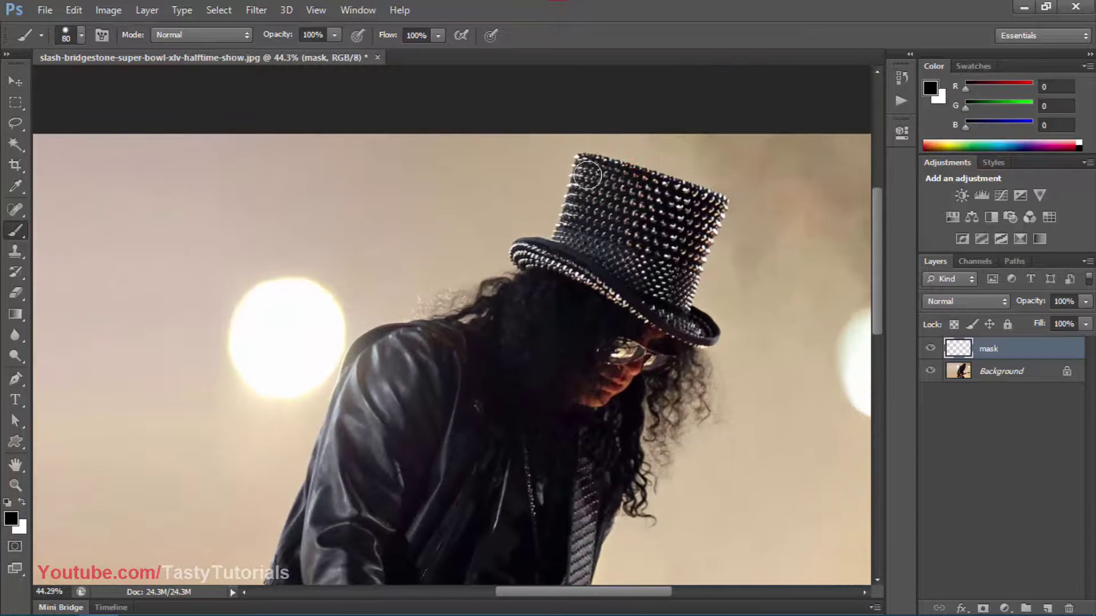
scroll(587, 175, "up", 2)
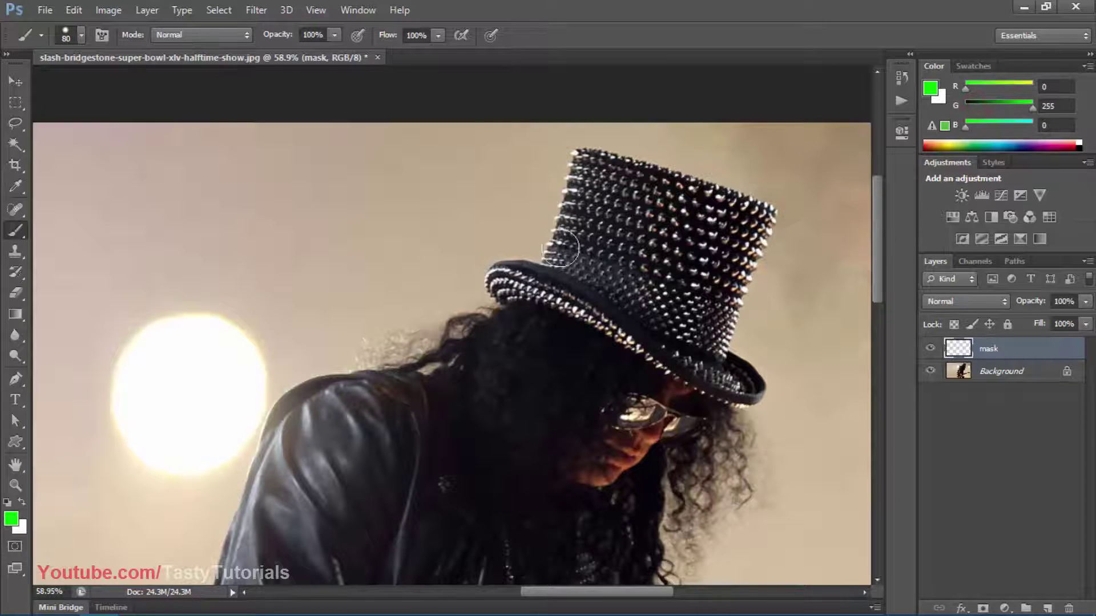
mouse_move(583, 170)
left_mouse_down()
mouse_move(553, 278)
mouse_move(502, 284)
mouse_move(504, 325)
mouse_move(307, 398)
mouse_move(285, 420)
mouse_move(271, 457)
mouse_move(433, 203)
mouse_move(472, 117)
mouse_move(448, 279)
mouse_move(361, 365)
left_mouse_up()
key("space")
key("ctrl+alt+z")
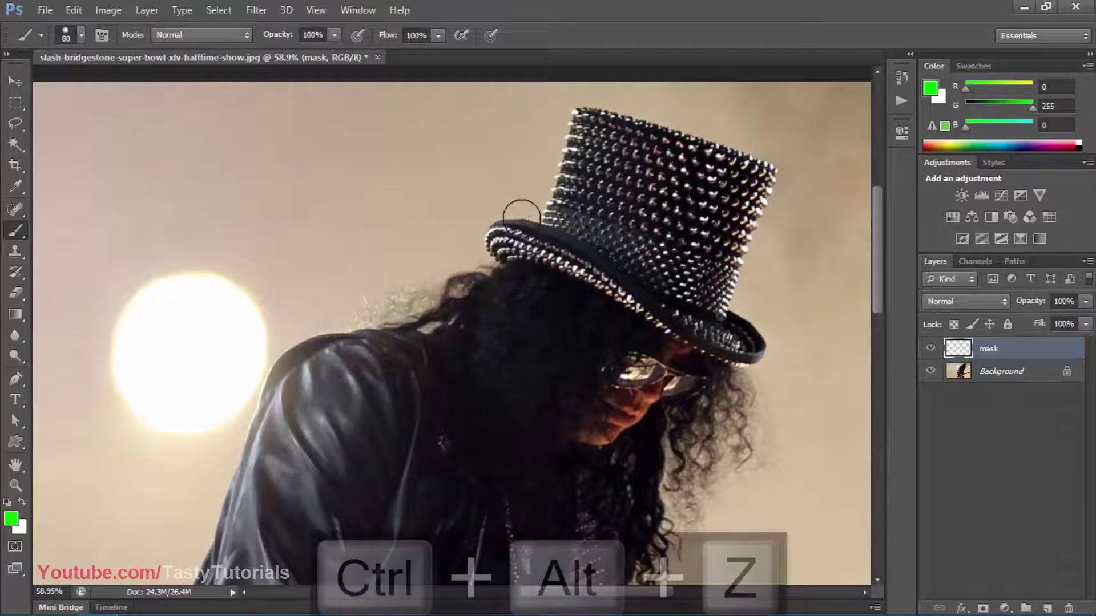
Set the brush size to 56 px and paint a green outline from the top hat over the shoulder and down the guitarist's back to the photo's lower edge.
right_click(530, 219)
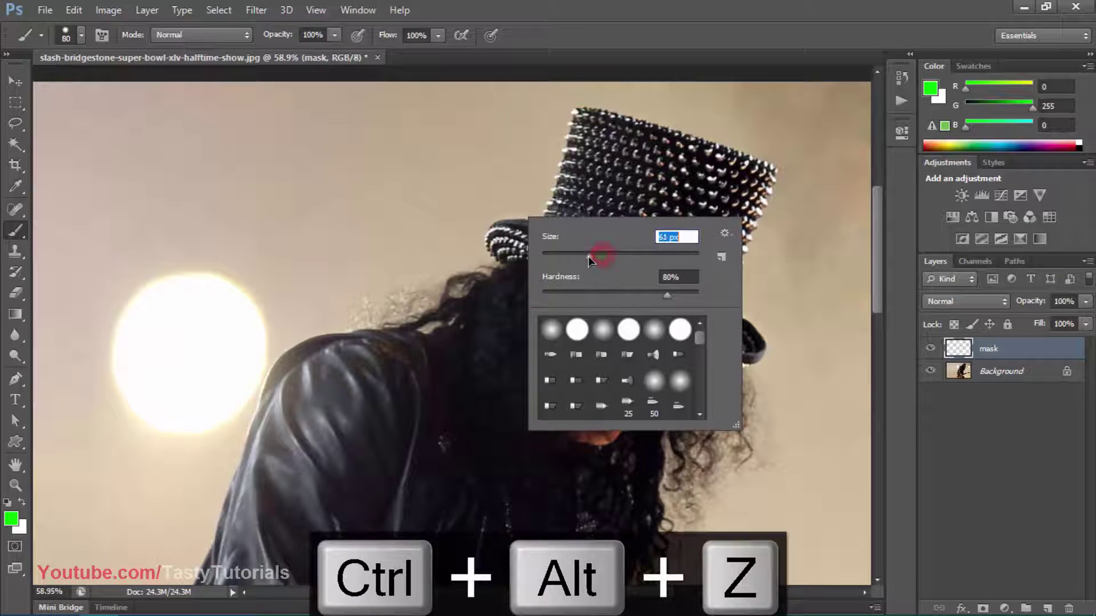
key("Return")
left_click_drag(587, 117, 574, 165)
key("ctrl+alt+z")
key("ctrl+alt+z")
mouse_move(580, 111)
left_mouse_down()
mouse_move(553, 225)
mouse_move(503, 236)
mouse_move(509, 267)
mouse_move(497, 284)
mouse_move(477, 285)
mouse_move(471, 306)
mouse_move(312, 349)
mouse_move(287, 370)
mouse_move(517, 164)
left_mouse_up()
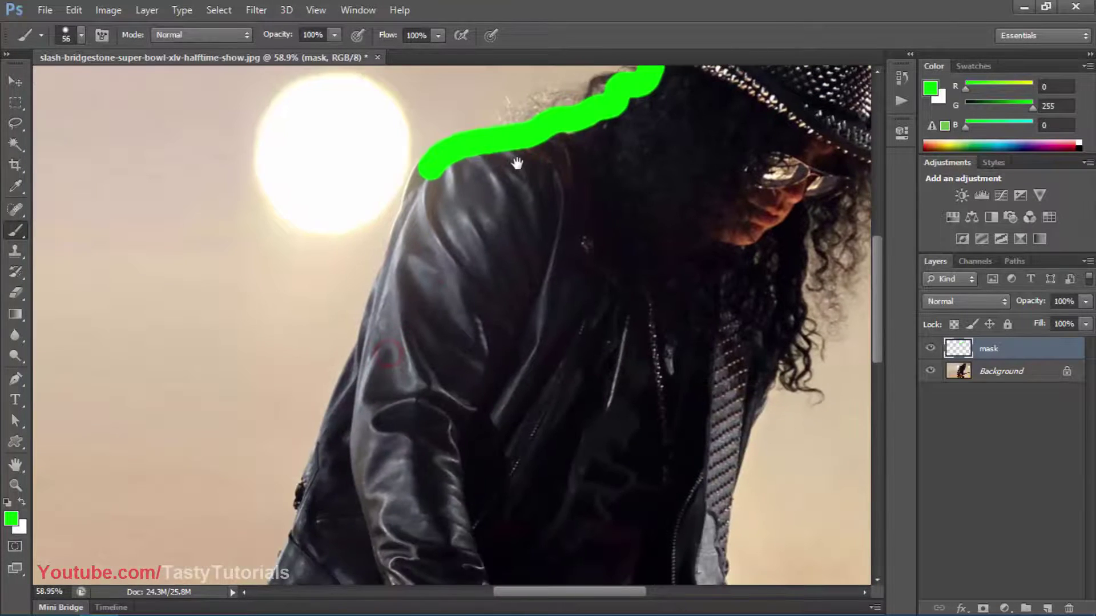
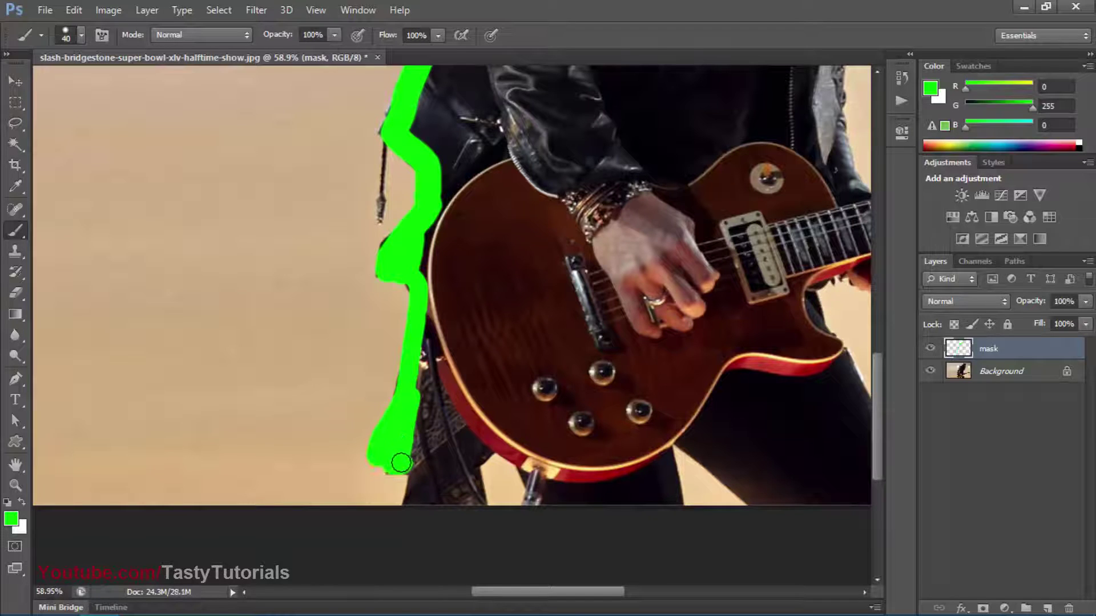
left_click_drag(412, 324, 349, 414)
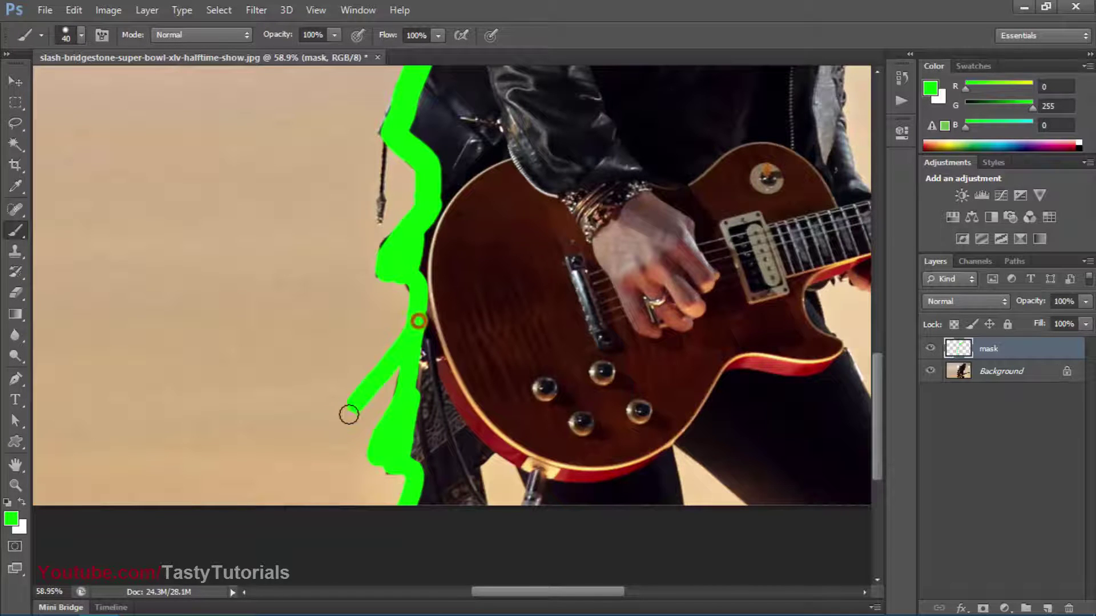
key("ctrl+alt+z")
Paint a green 40 px line along the guitar body's rear and lower edge, joining it to the back outline.
left_click_drag(478, 330, 355, 291)
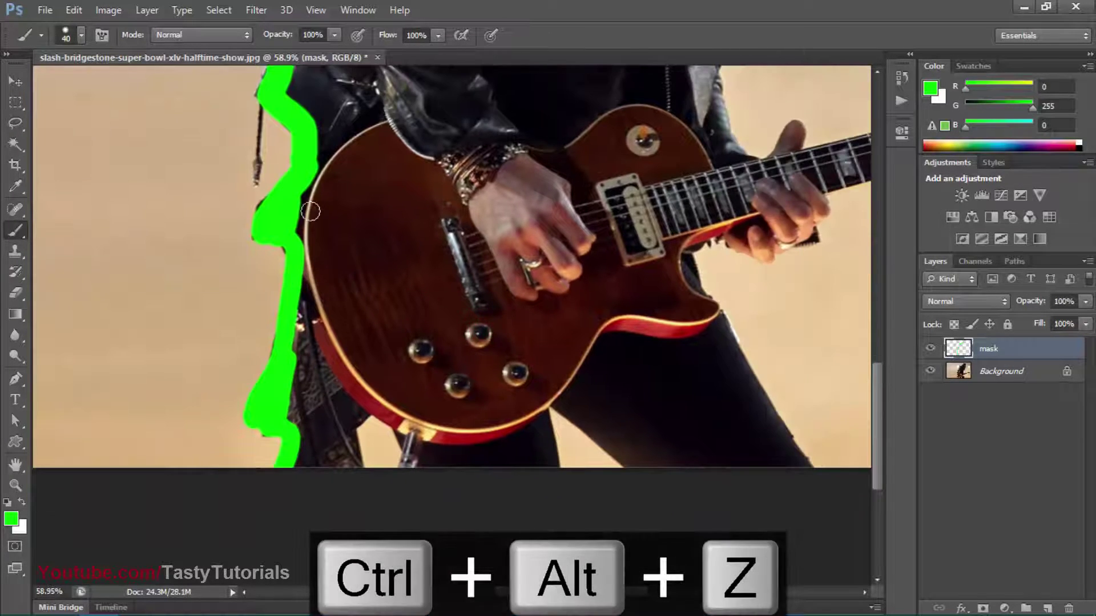
left_click_drag(350, 150, 319, 228)
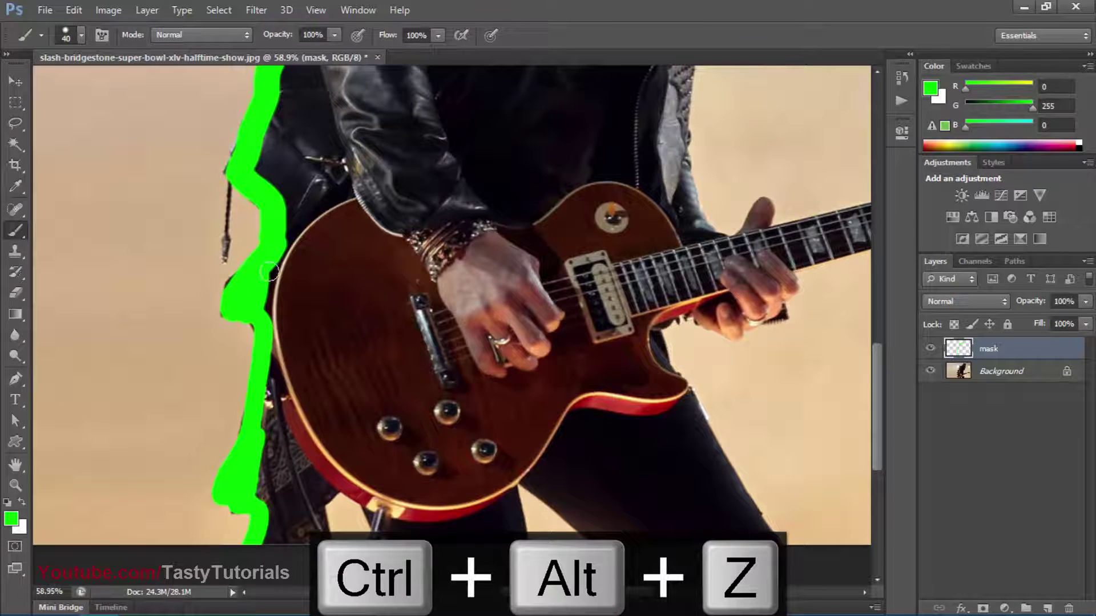
mouse_move(271, 332)
left_mouse_down()
mouse_move(298, 429)
mouse_move(344, 479)
mouse_move(397, 511)
mouse_move(473, 505)
left_mouse_up()
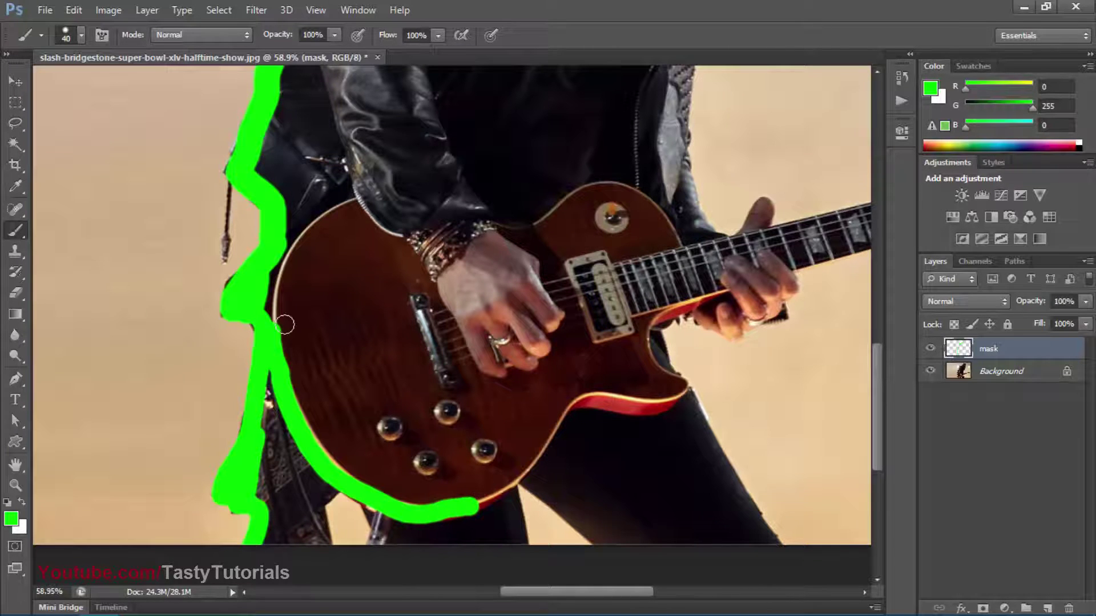
left_click_drag(276, 278, 268, 266)
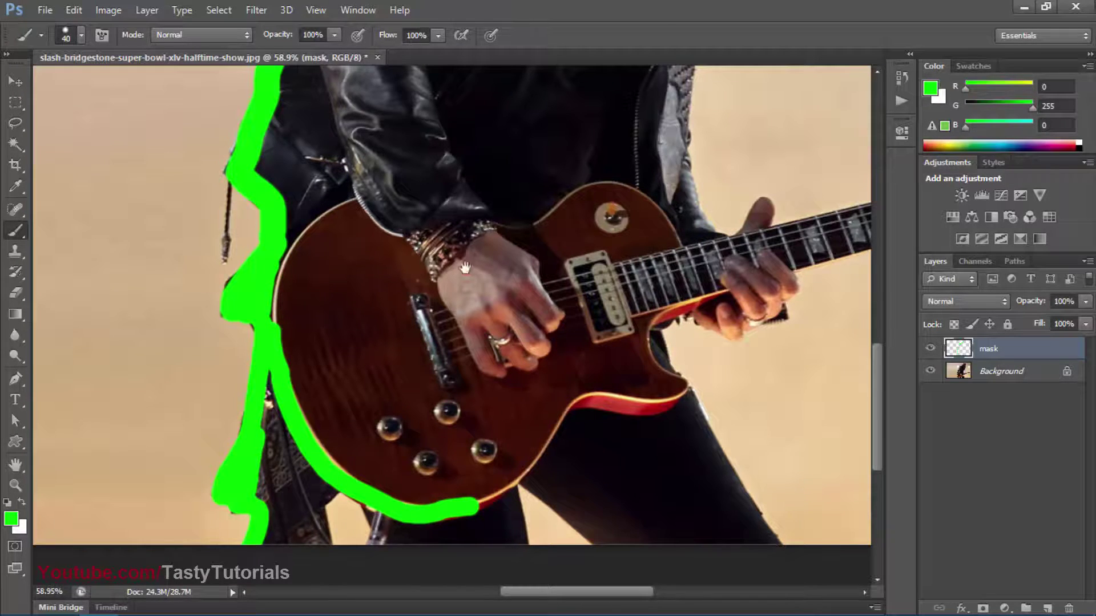
Paint a green line along the rear edge of the jacket sleeve down to the wrist.
left_click_drag(465, 268, 433, 445)
mouse_move(291, 160)
left_mouse_down()
mouse_move(289, 147)
mouse_move(289, 234)
mouse_move(341, 386)
mouse_move(378, 411)
left_mouse_up()
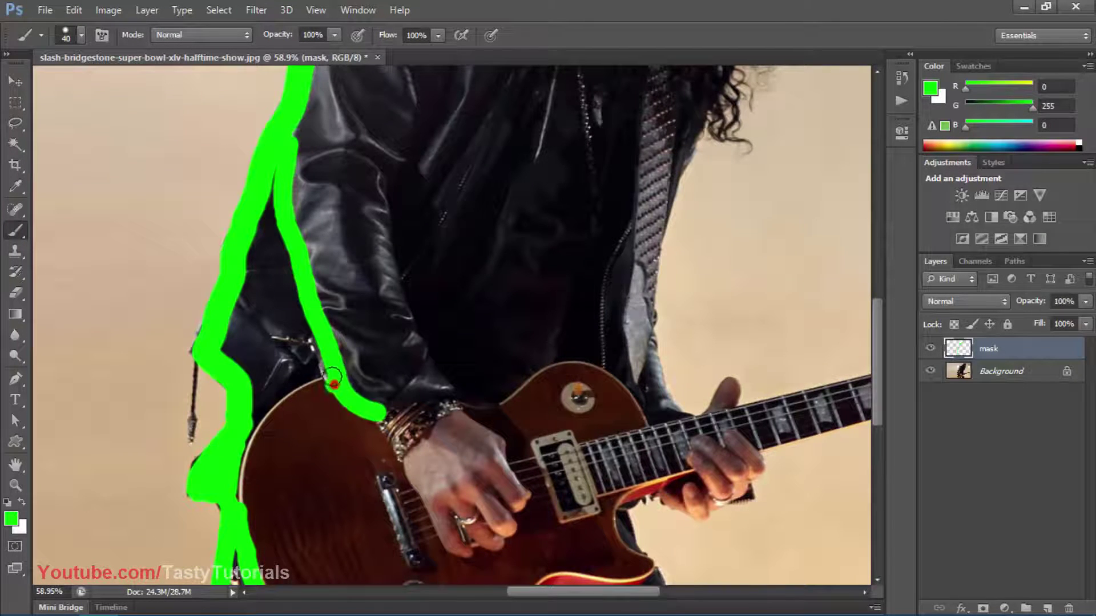
left_click_drag(357, 311, 326, 218)
key("ctrl+alt+z")
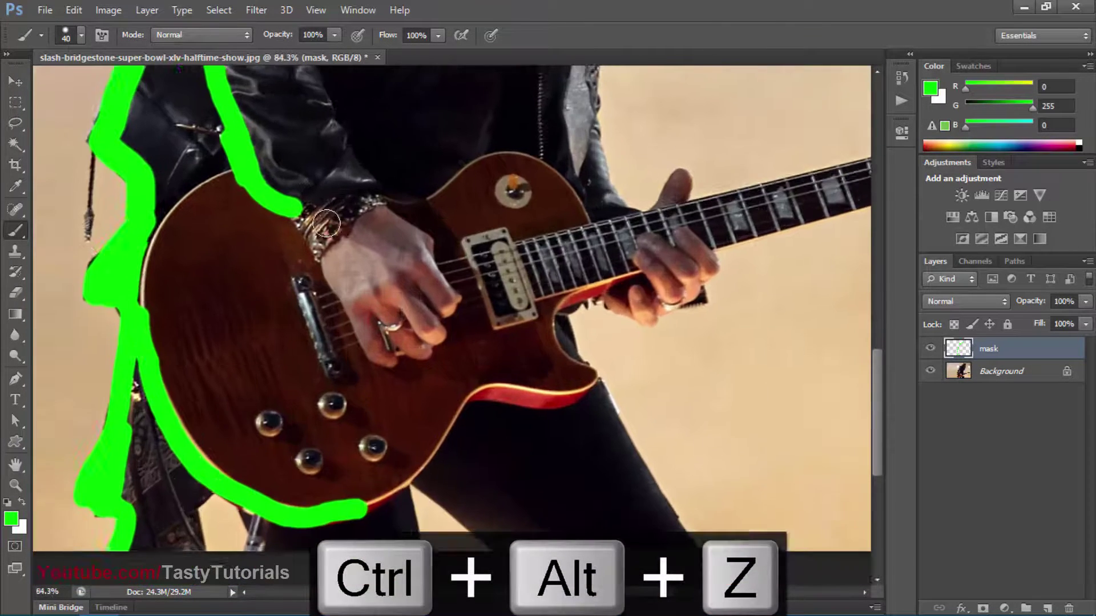
Continue the green line along the edge of the strumming hand and add a short branch over the fingers.
left_click_drag(283, 199, 407, 403)
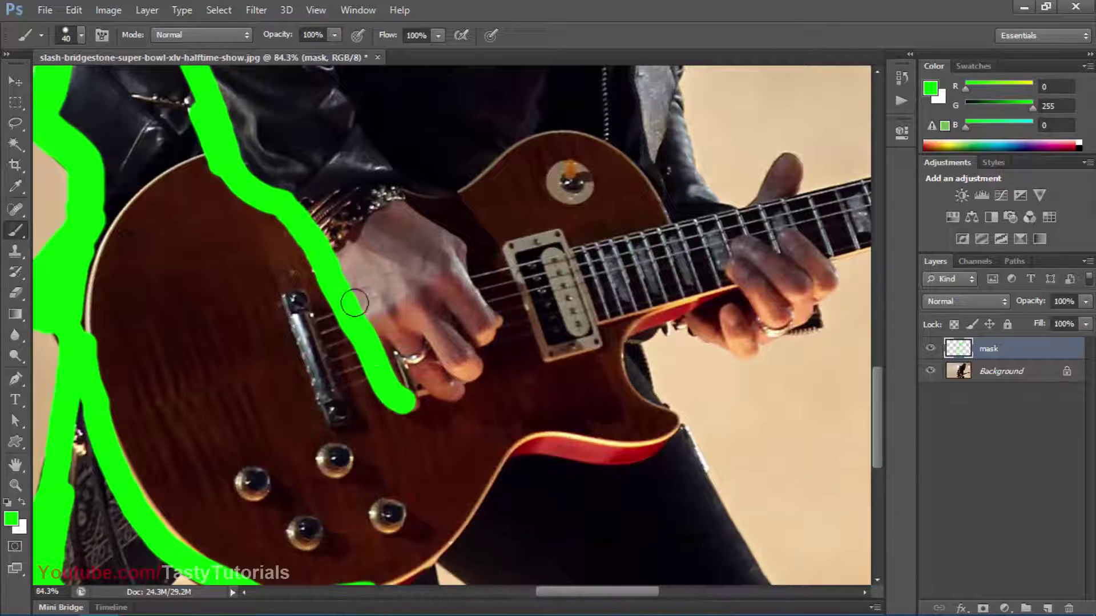
mouse_move(337, 244)
left_mouse_down()
mouse_move(408, 228)
mouse_move(420, 186)
left_mouse_up()
key("ctrl+alt+z")
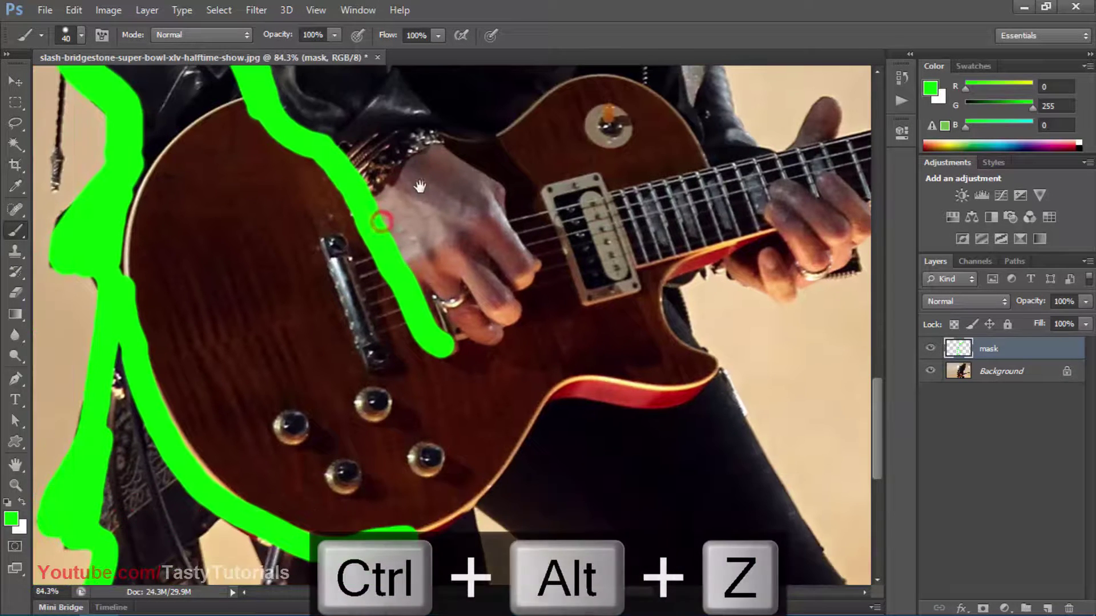
left_click_drag(427, 295, 451, 309)
left_click_drag(373, 291, 479, 251)
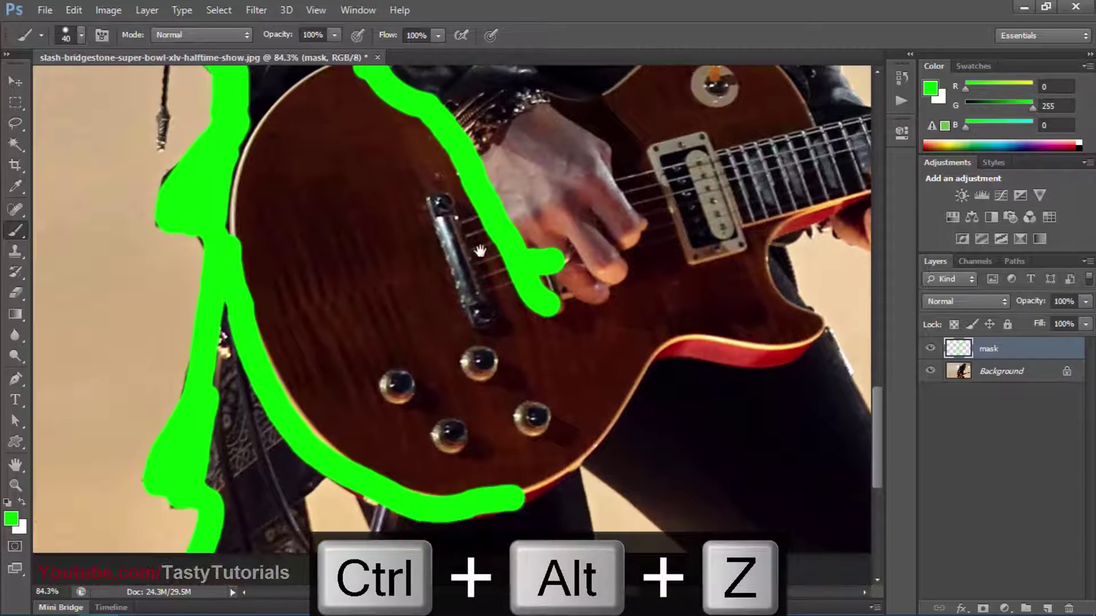
Reduce the brush to 30 px and paint green over the guitar's metal tailpiece and two of its control knobs.
key("bracketleft")
scroll(420, 223, "up", 1)
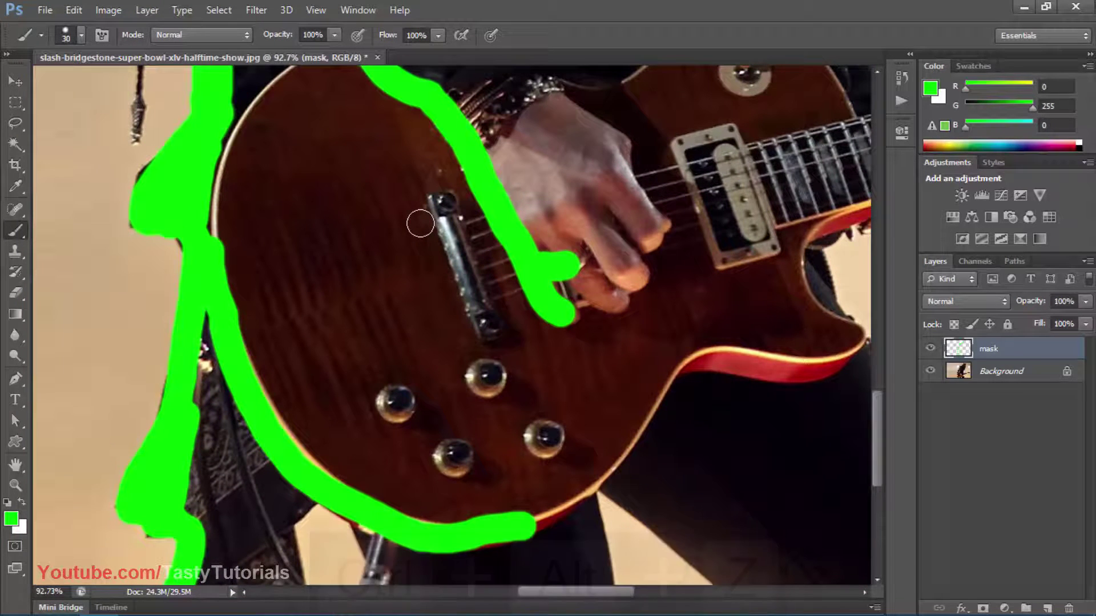
mouse_move(449, 223)
left_mouse_down()
mouse_move(481, 315)
mouse_move(510, 295)
left_mouse_up()
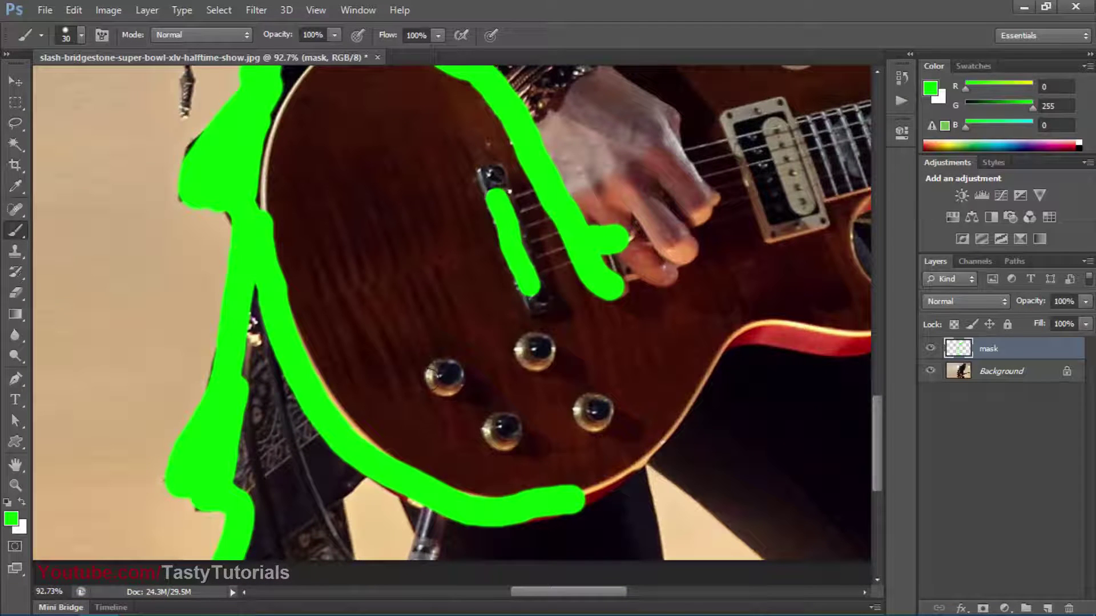
left_click_drag(441, 375, 452, 372)
left_click(505, 429)
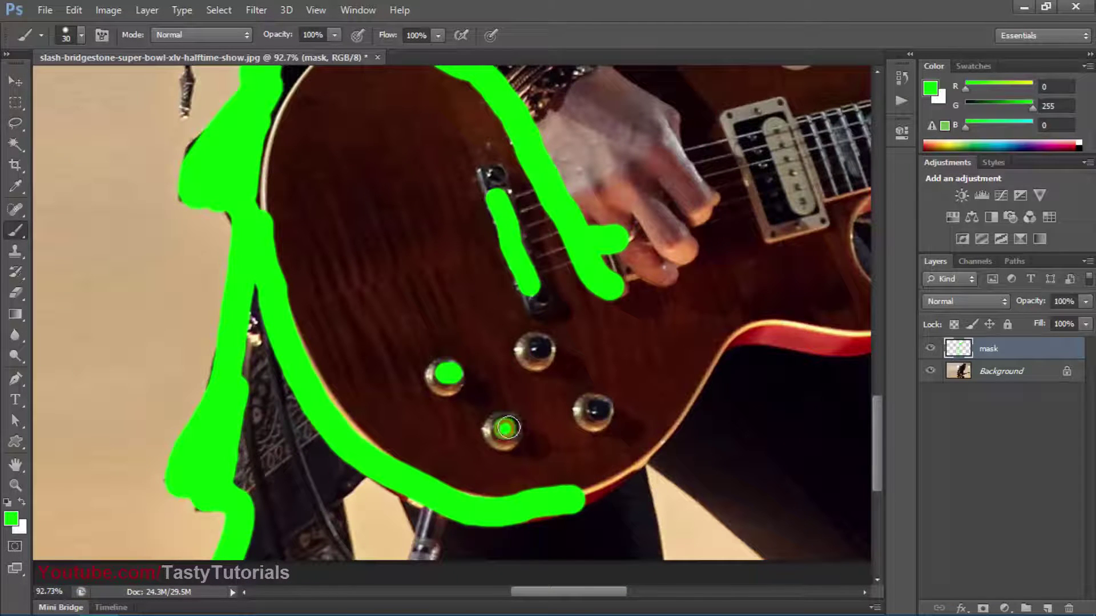
Thicken the green line inward along the guitar body's lower rear curve with the 30 px brush.
left_click_drag(335, 208, 392, 246)
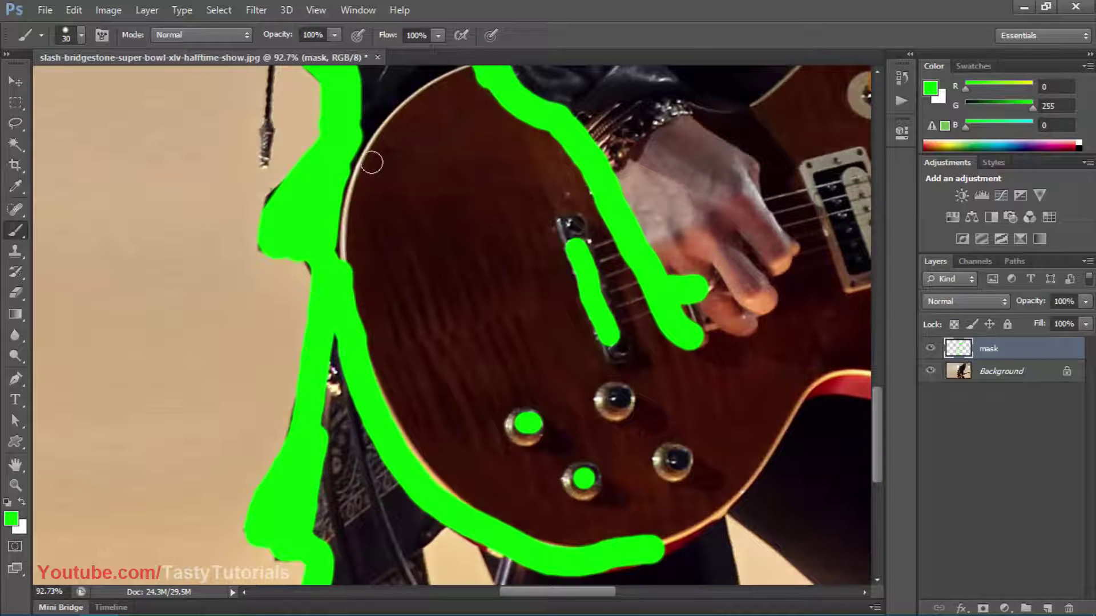
mouse_move(359, 335)
left_mouse_down()
mouse_move(399, 440)
mouse_move(436, 489)
mouse_move(480, 516)
left_mouse_up()
scroll(411, 384, "down", 1)
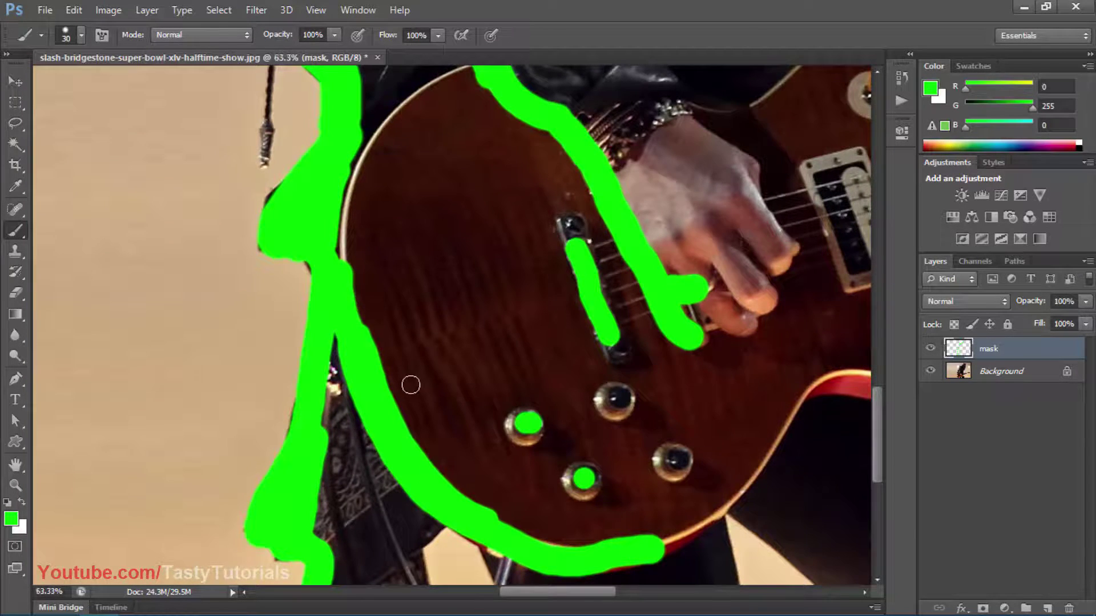
scroll(411, 384, "down", 2)
Trace the thin cord hanging from the back of the jacket in green with an 8 px brush.
scroll(395, 314, "up", 5)
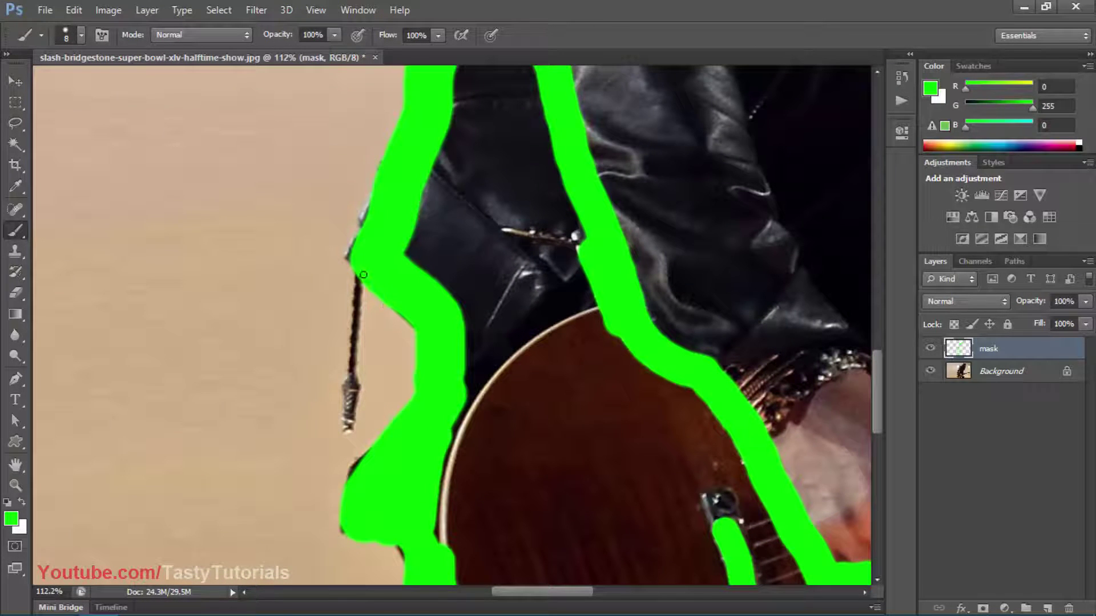
left_click_drag(359, 276, 350, 276)
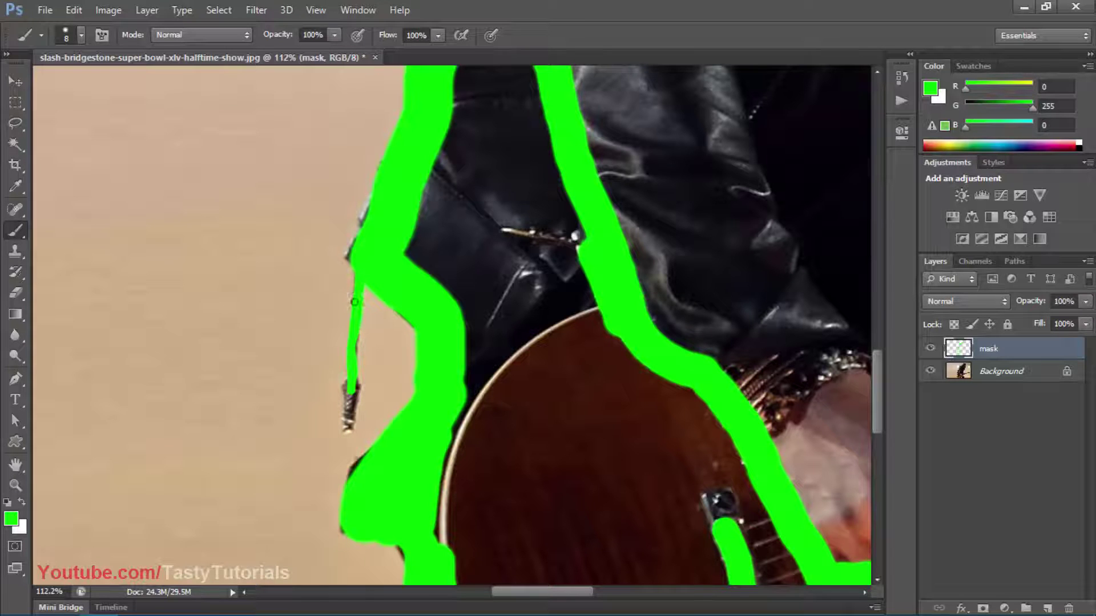
key("ctrl+alt+z")
key("ctrl+alt+z")
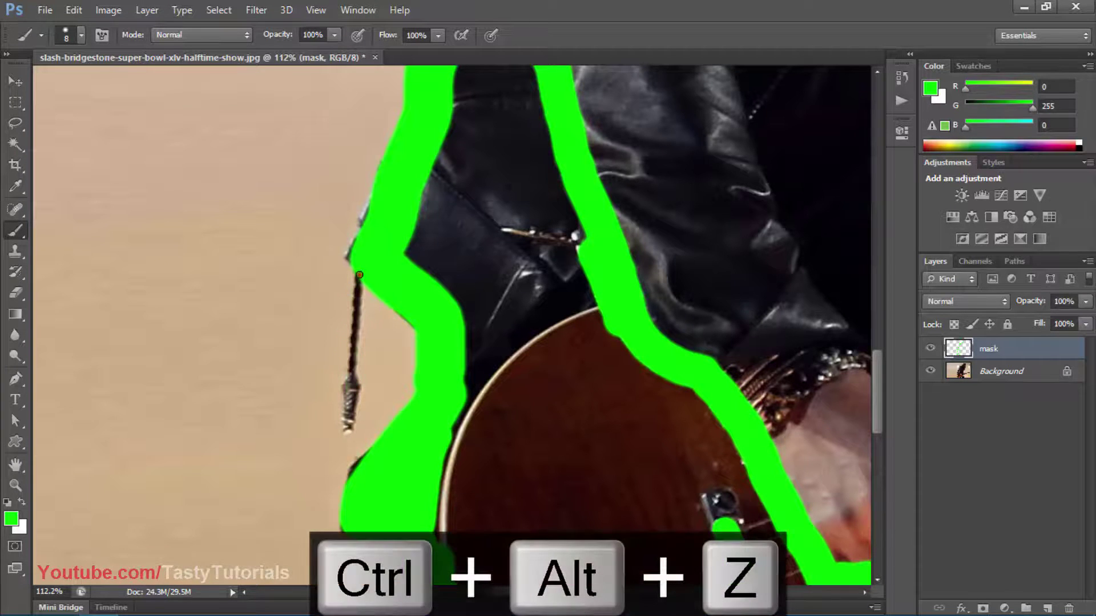
left_click_drag(356, 278, 356, 291)
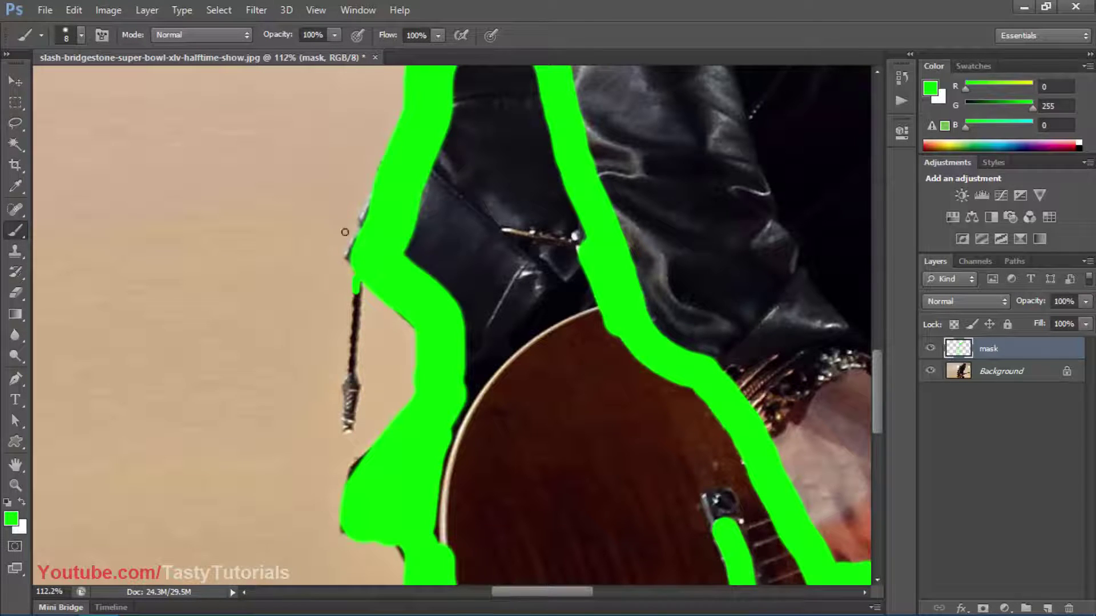
left_click_drag(358, 280, 352, 324)
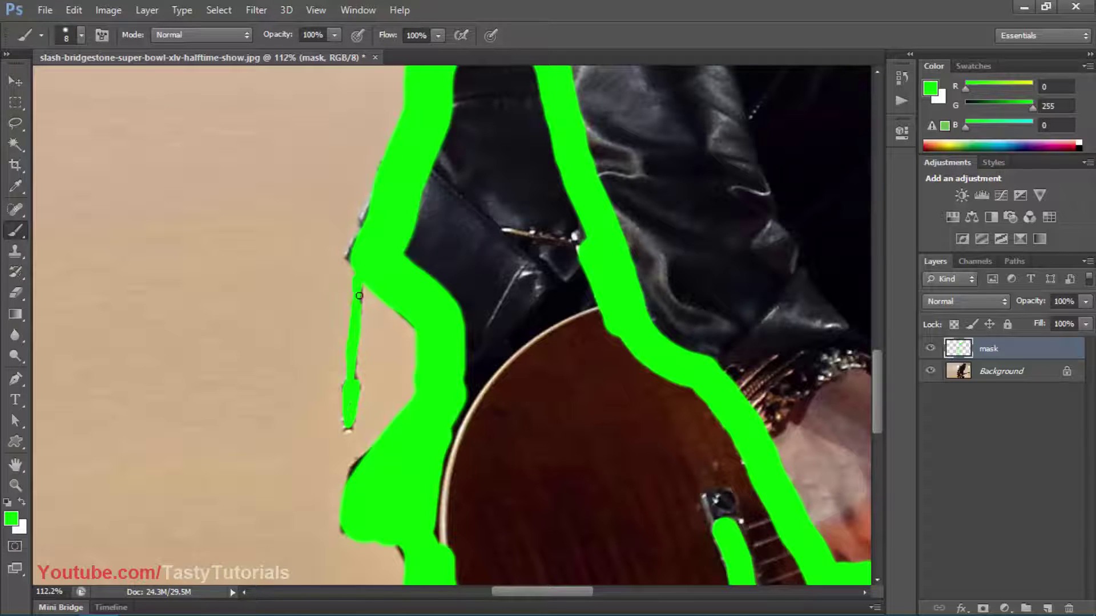
Fill the unpainted gaps along the hat brim and the hair behind the neck with the 8 px green brush.
scroll(341, 358, "down", 8)
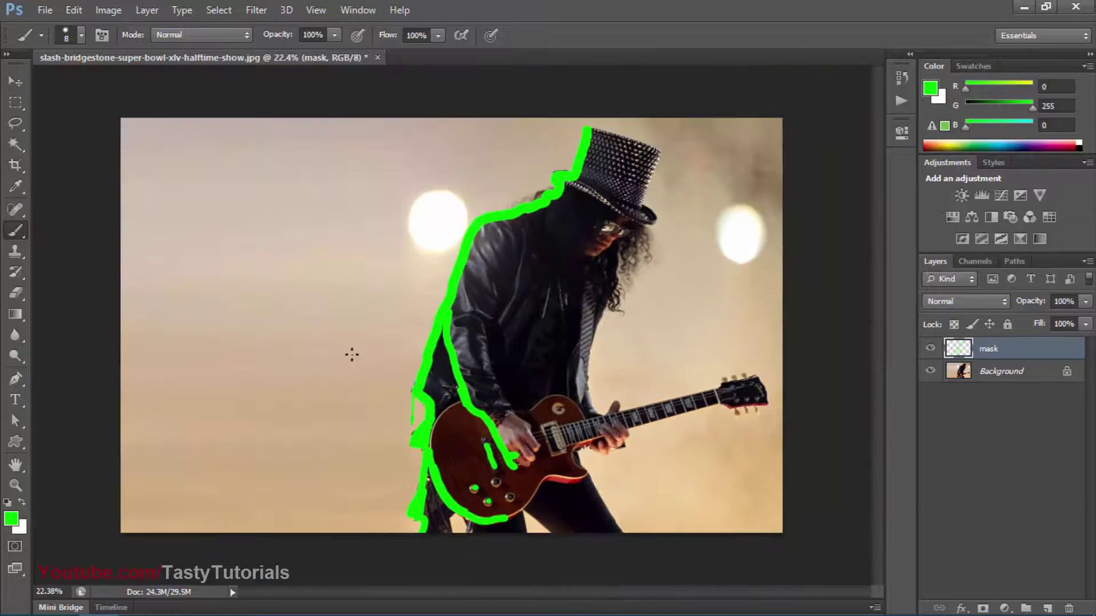
scroll(584, 171, "up", 6)
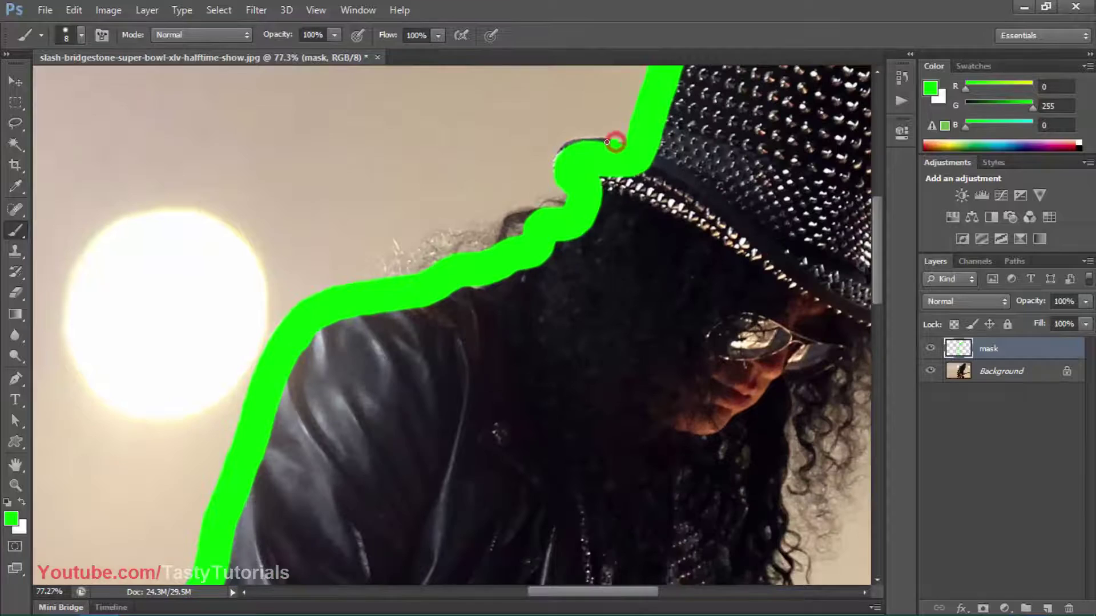
left_click_drag(615, 142, 590, 141)
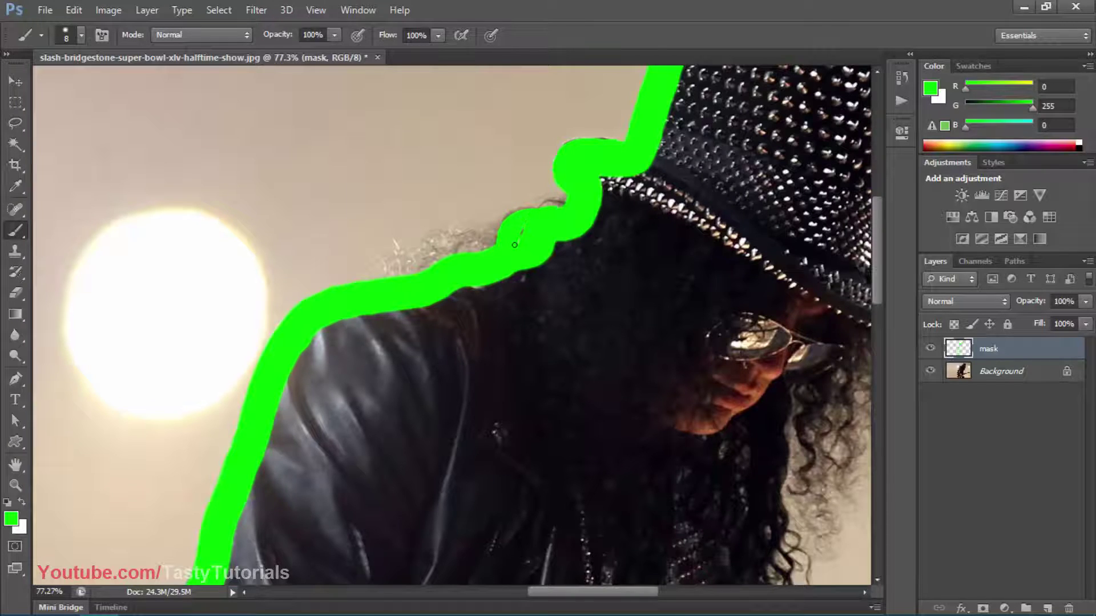
scroll(522, 247, "down", 4)
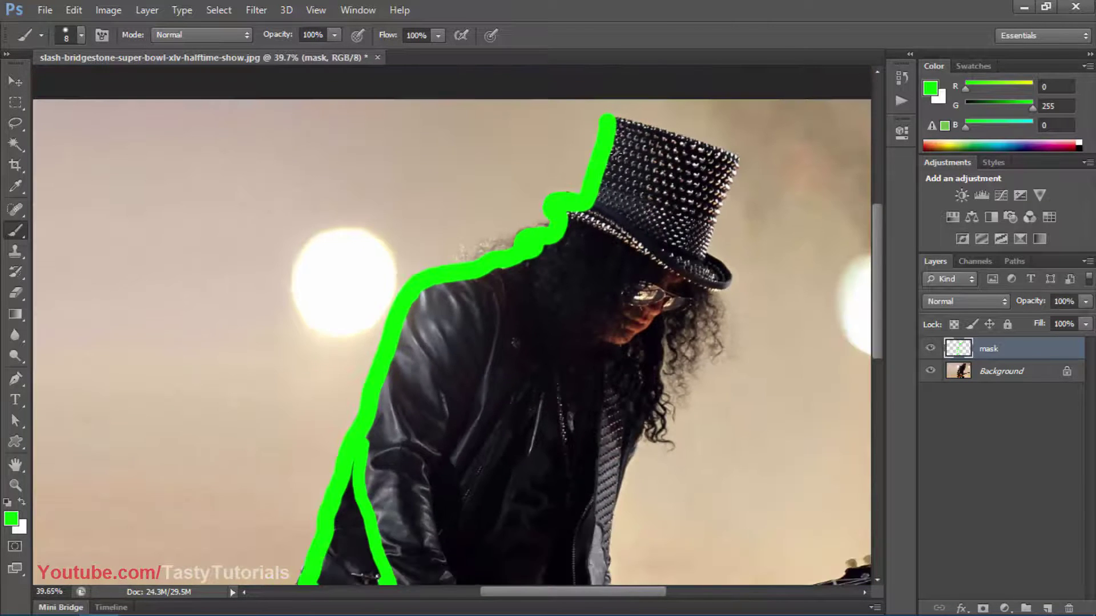
Cover the hat's upper rear corner in green and extend a 30 px stroke along the front of the brim.
scroll(562, 209, "up", 3)
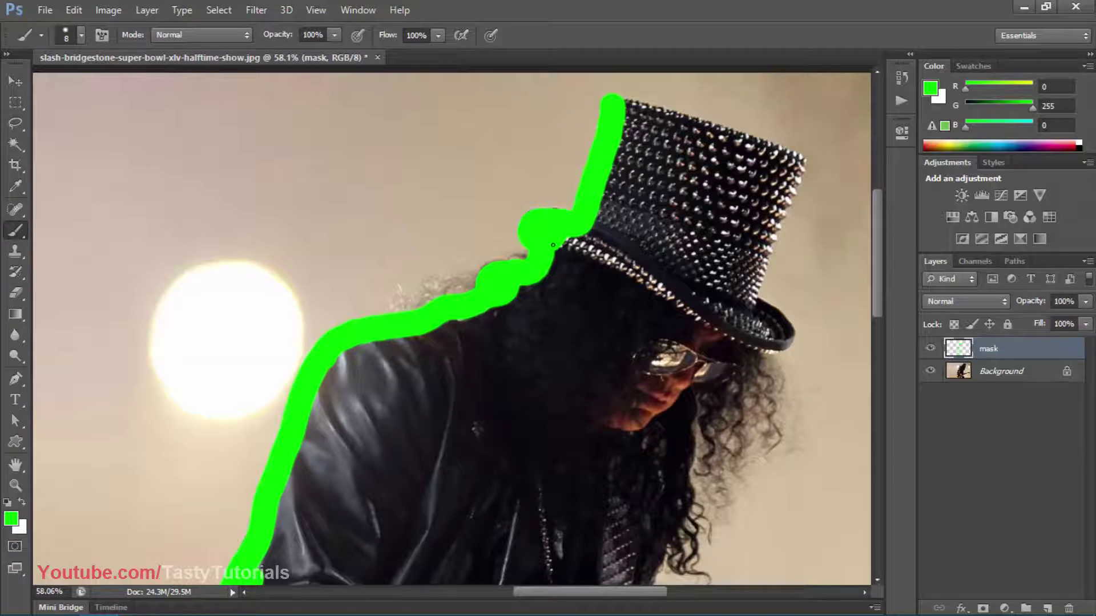
left_click_drag(621, 100, 624, 105)
left_click_drag(562, 233, 627, 265)
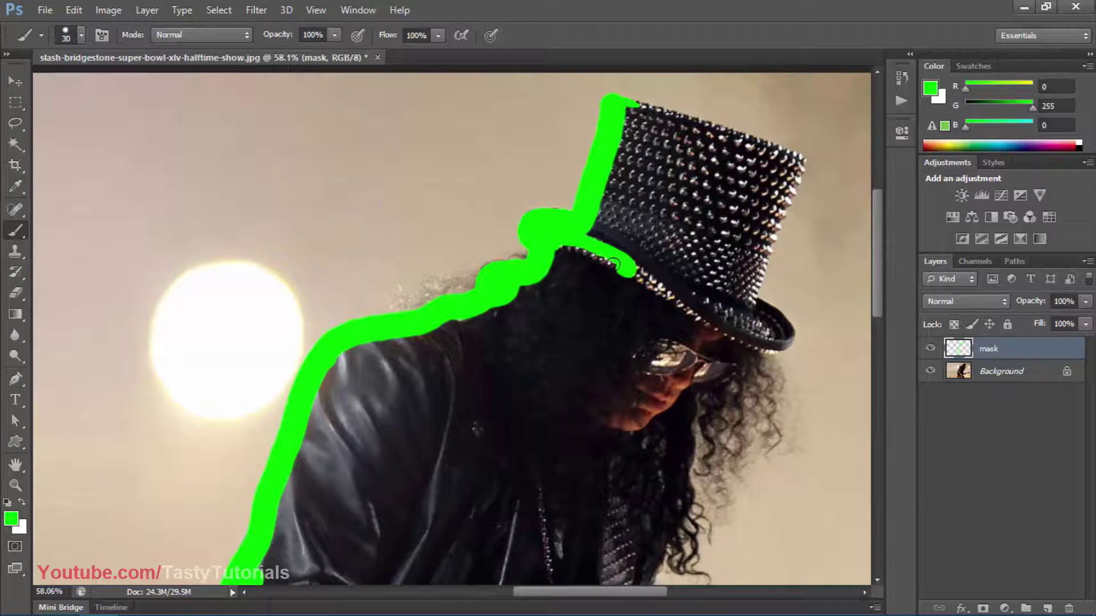
Toggle the "mask" layer's visibility off and on to compare the painted outline with the photo.
scroll(470, 290, "down", 5)
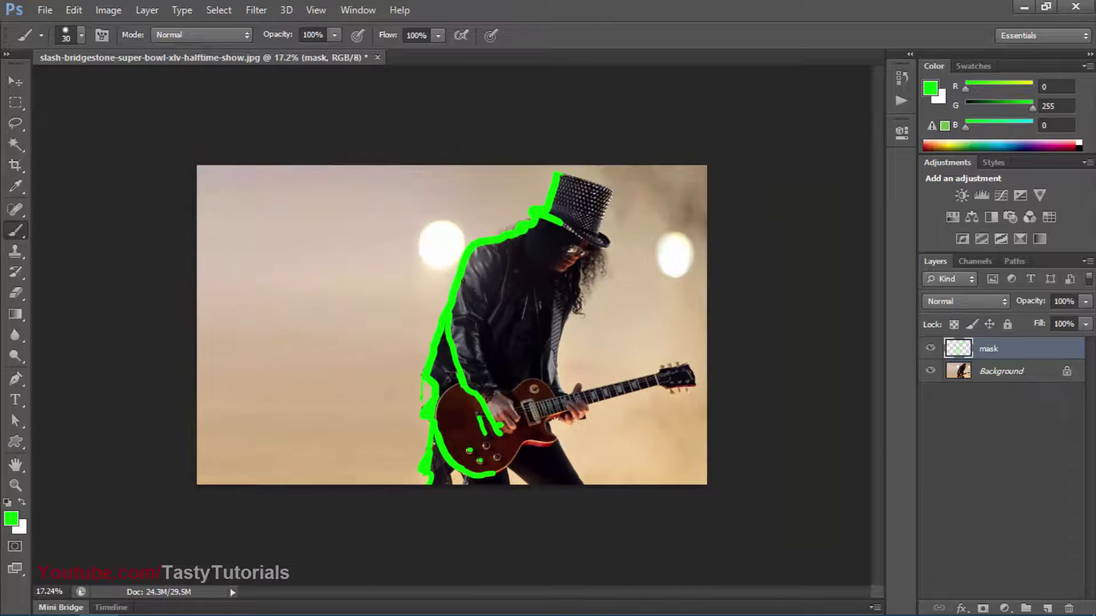
scroll(430, 332, "up", 1)
left_click(929, 349)
left_click(929, 349)
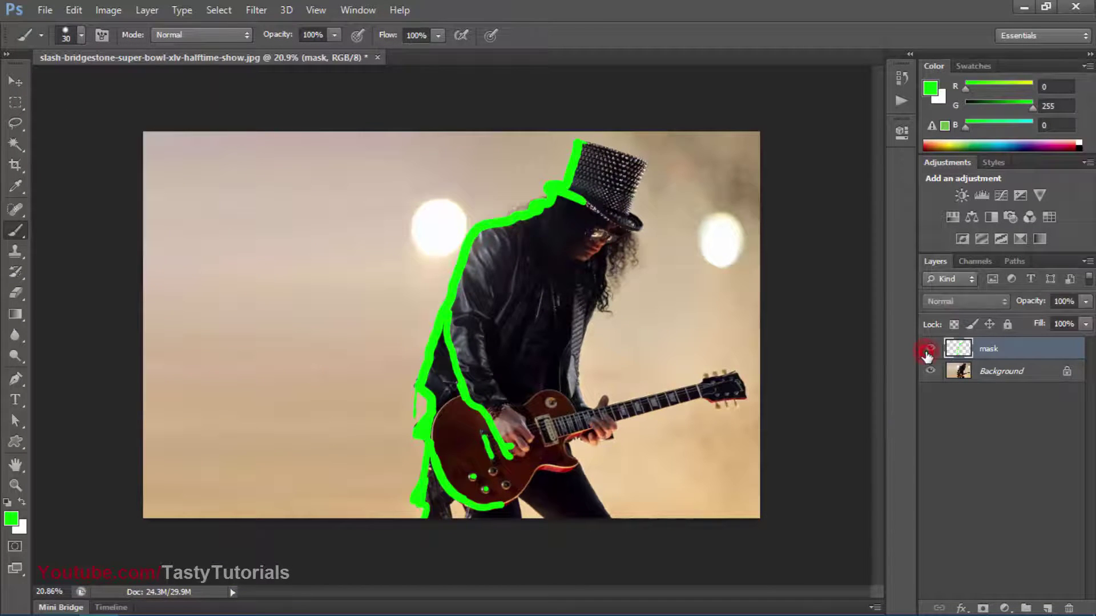
left_click(928, 349)
left_click(928, 349)
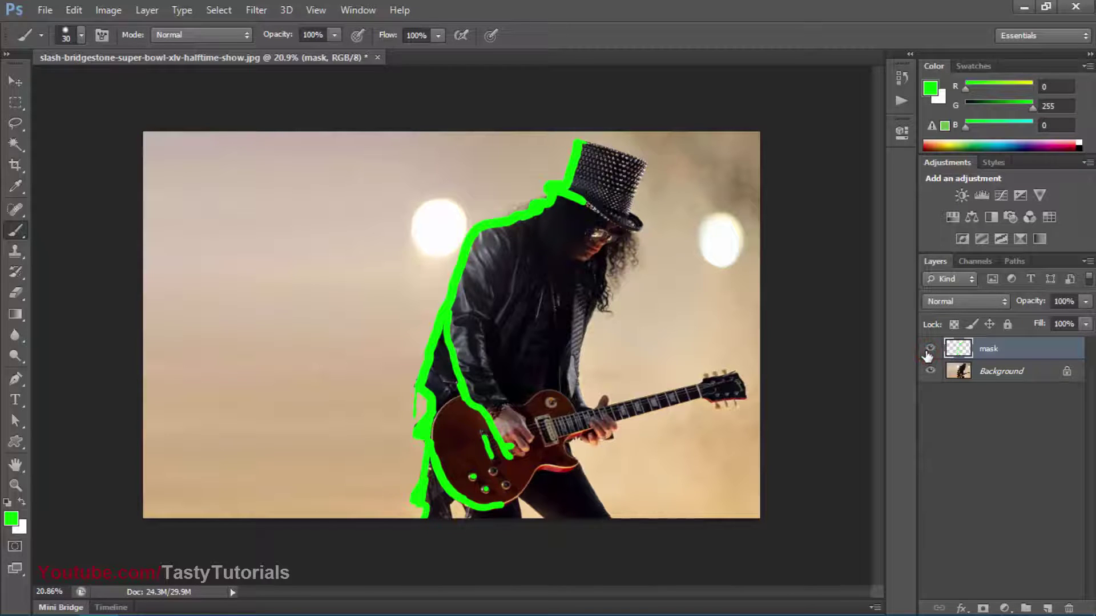
Hide and show the "mask" layer again to check the green strokes against the guitarist.
left_click(929, 350)
left_click(929, 350)
left_click(928, 349)
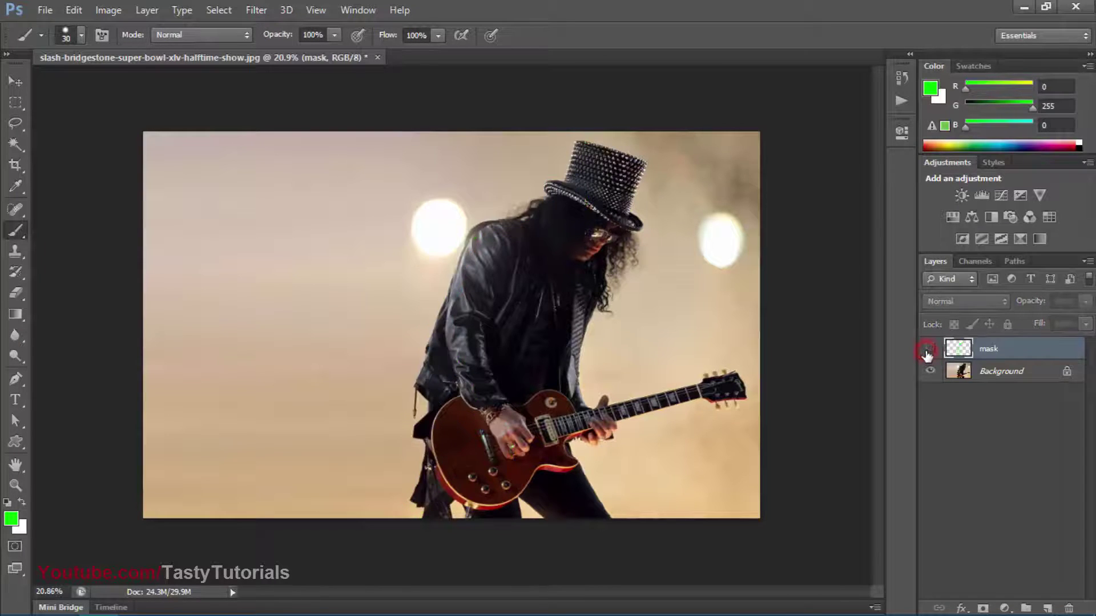
left_click(929, 350)
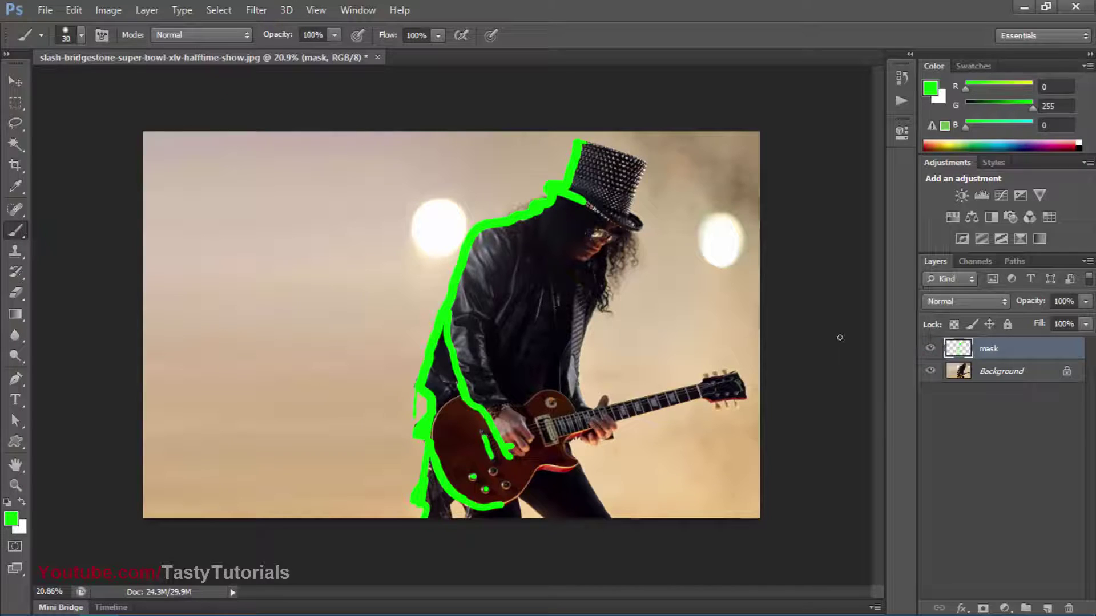
Examine the brush presets in the Preset Manager and the Brushes.abr file offered for loading, without loading it.
left_click(12, 82)
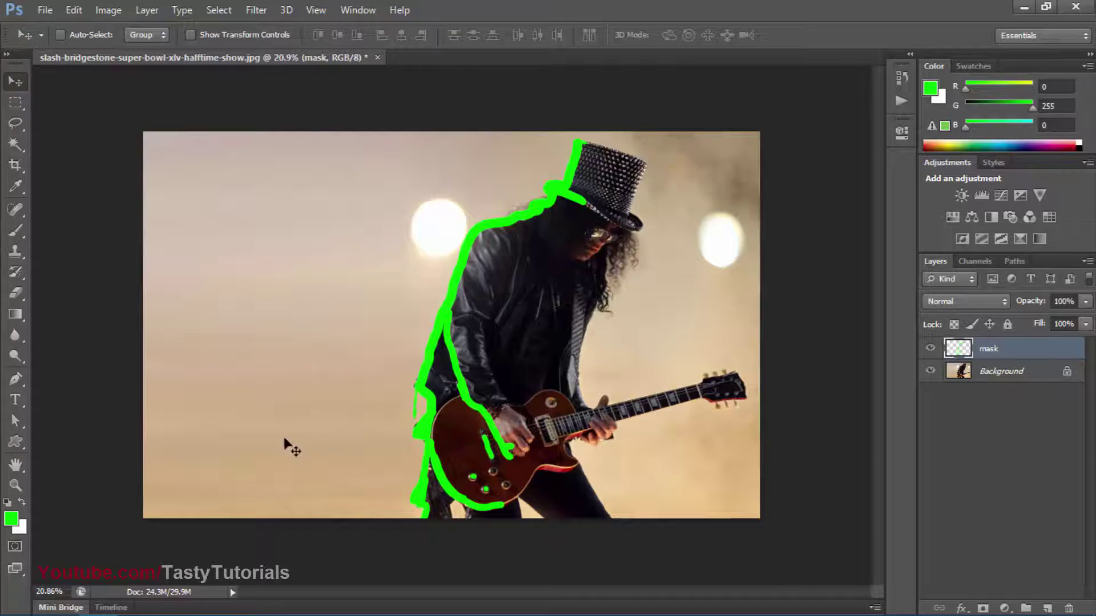
left_click(74, 9)
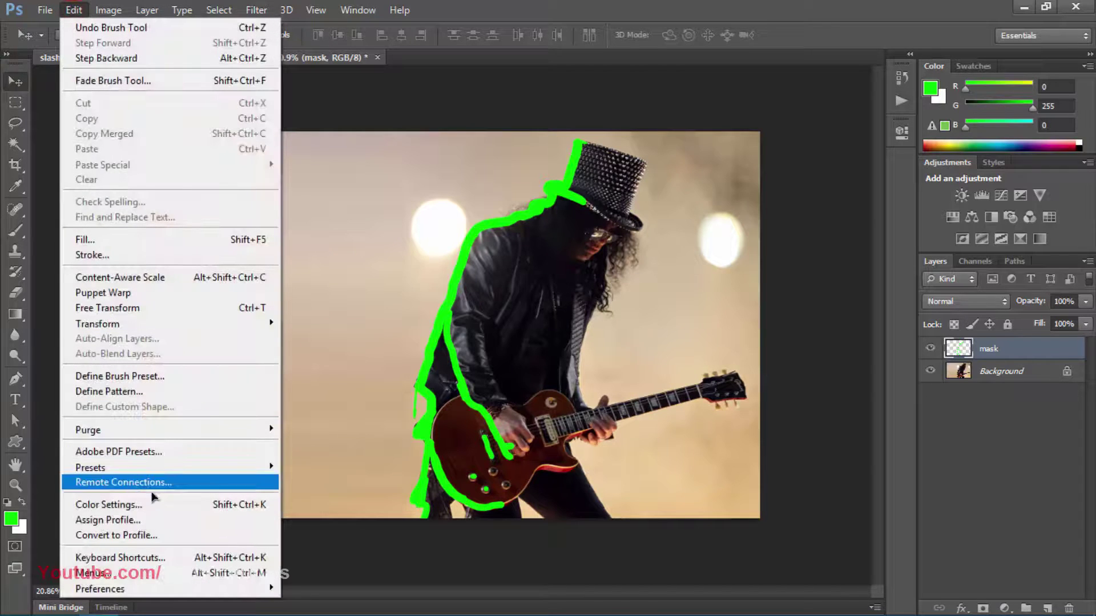
mouse_move(143, 468)
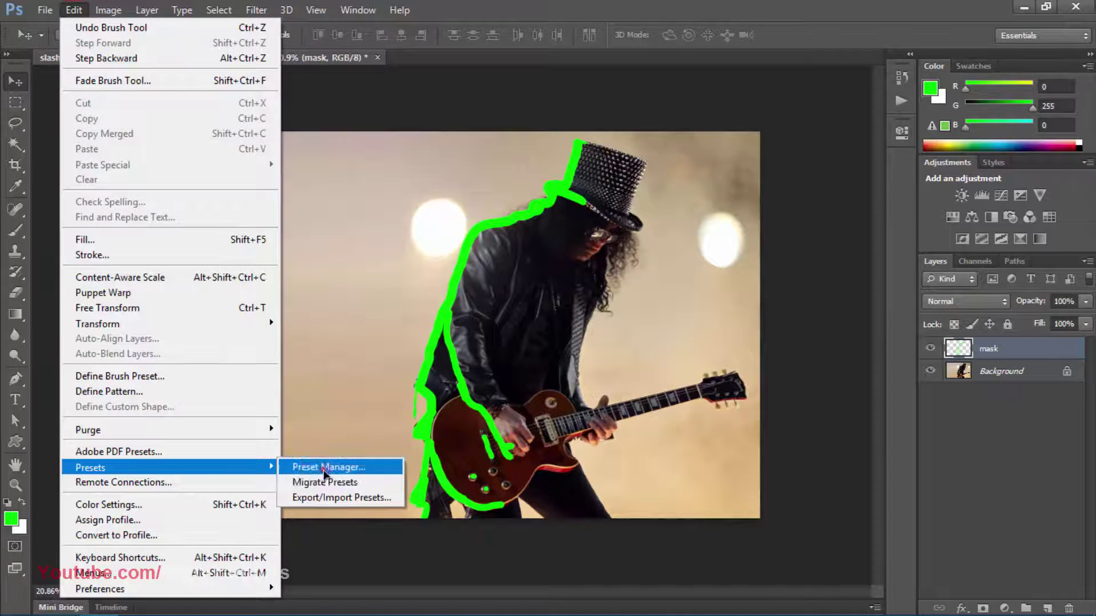
left_click(310, 464)
left_click_drag(421, 50, 458, 60)
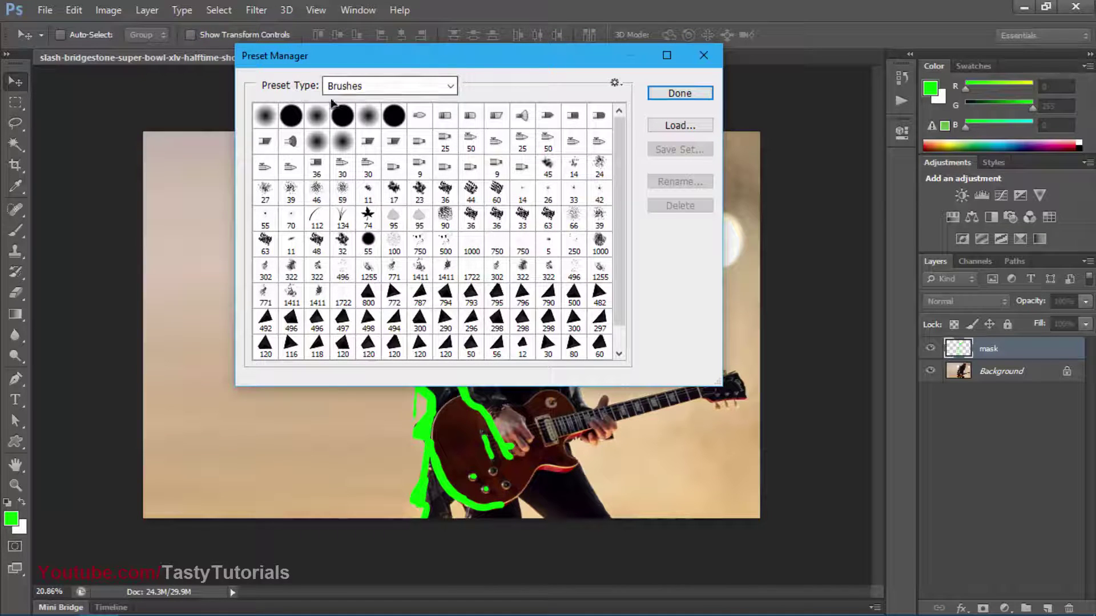
left_click(667, 122)
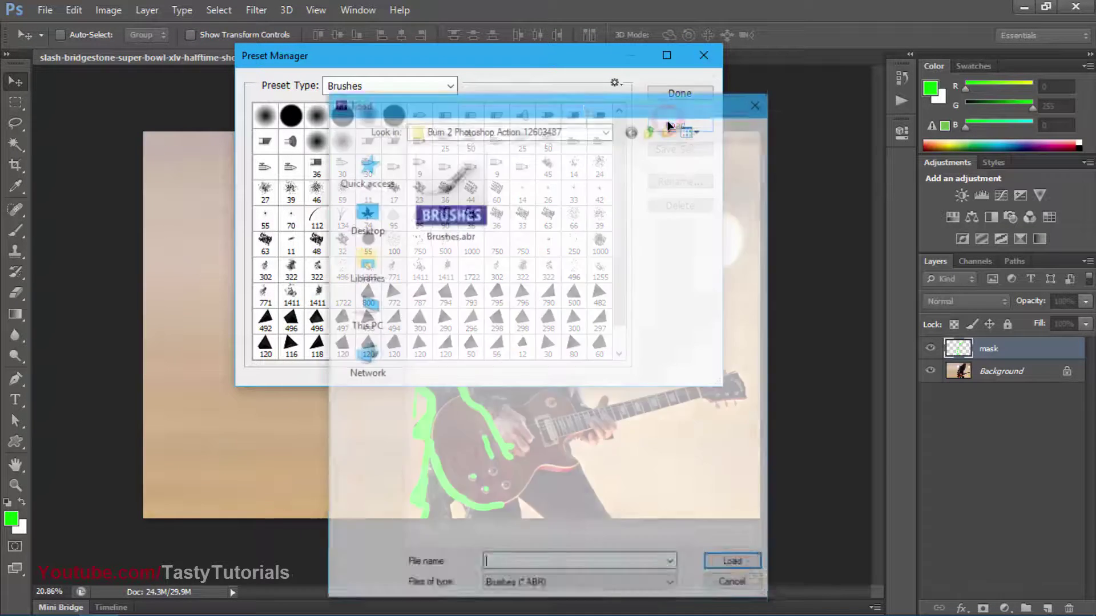
left_click_drag(576, 107, 517, 32)
left_click(471, 135)
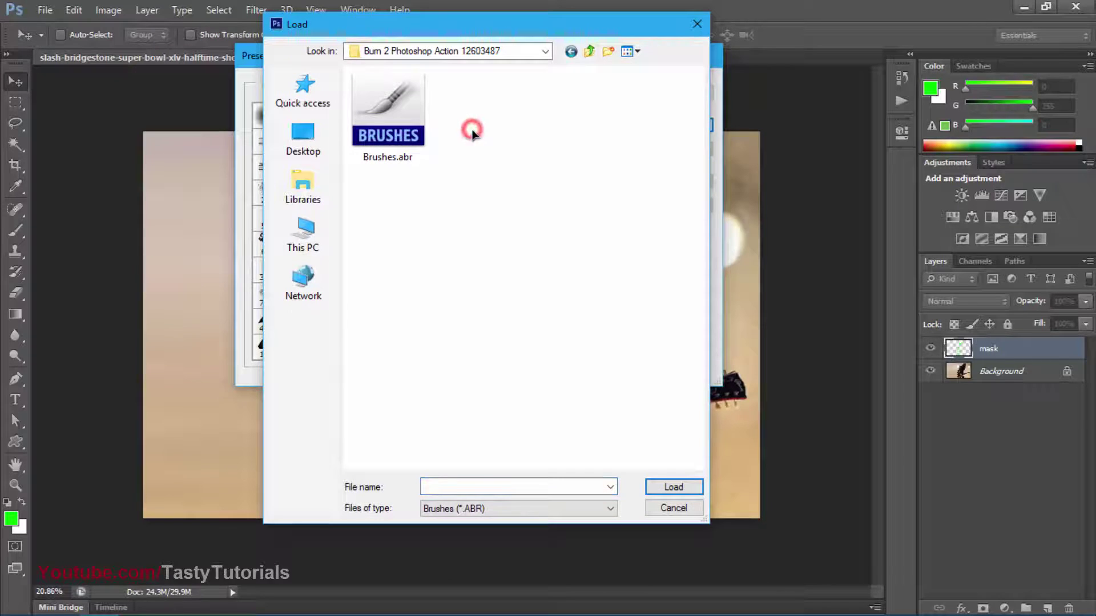
left_click(414, 120)
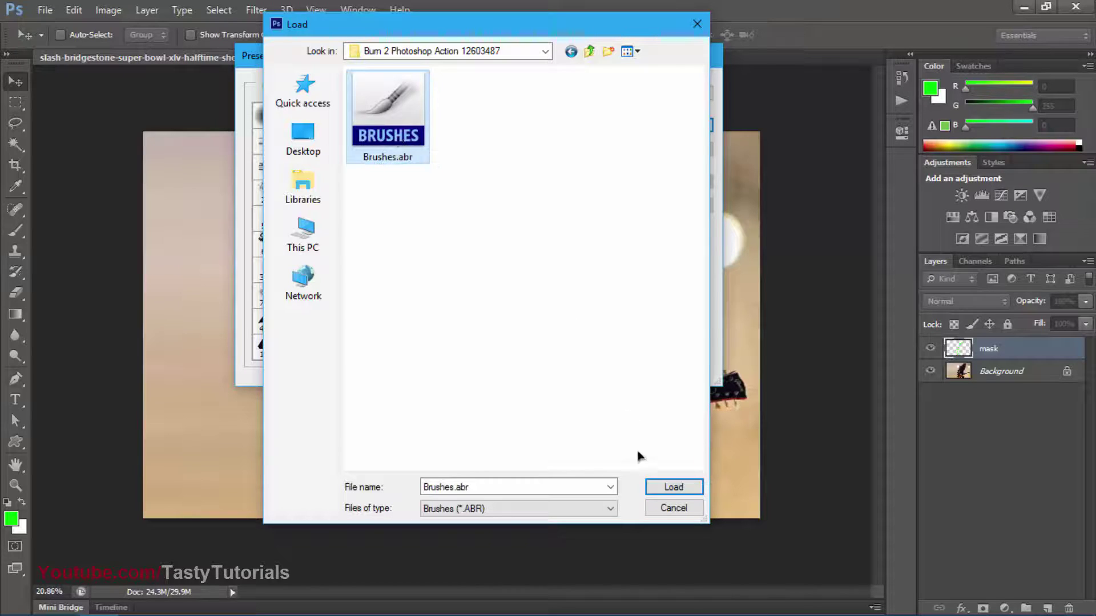
left_click(668, 492)
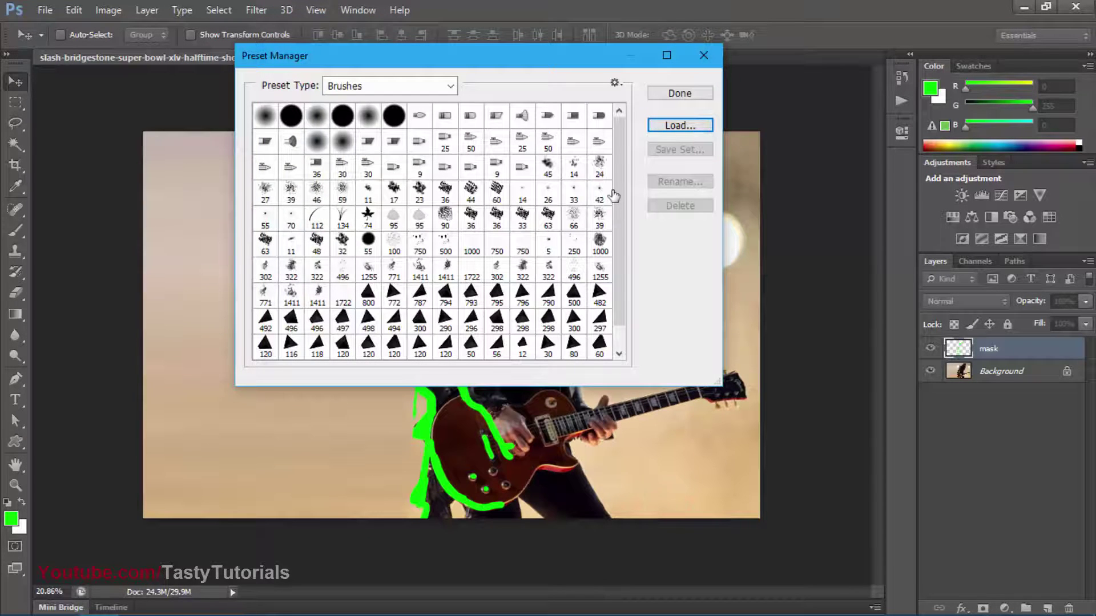
scroll(622, 188, "down", 1)
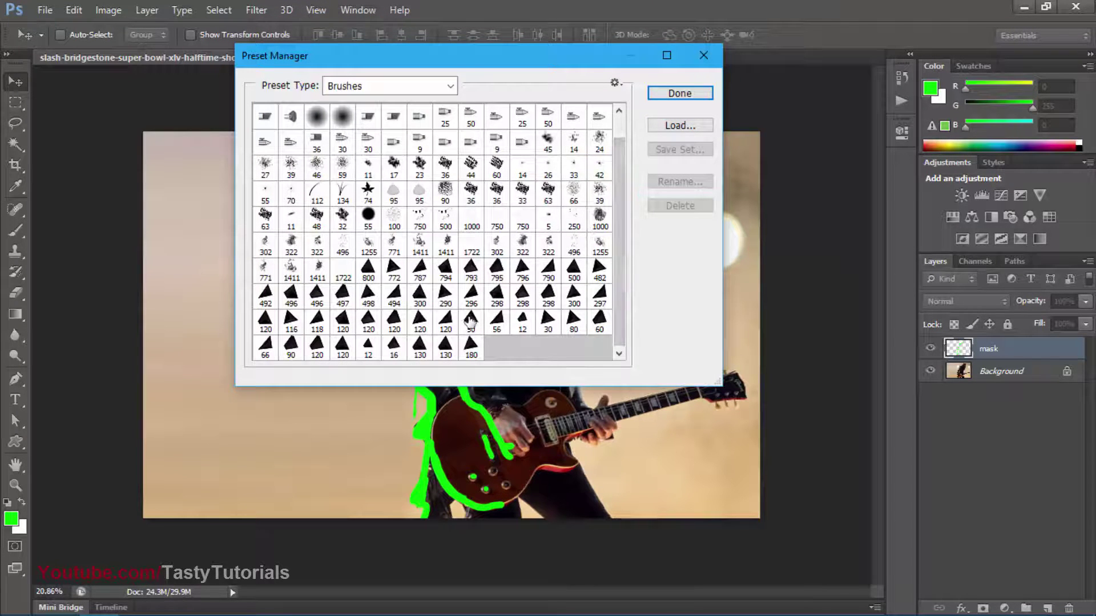
left_click(688, 96)
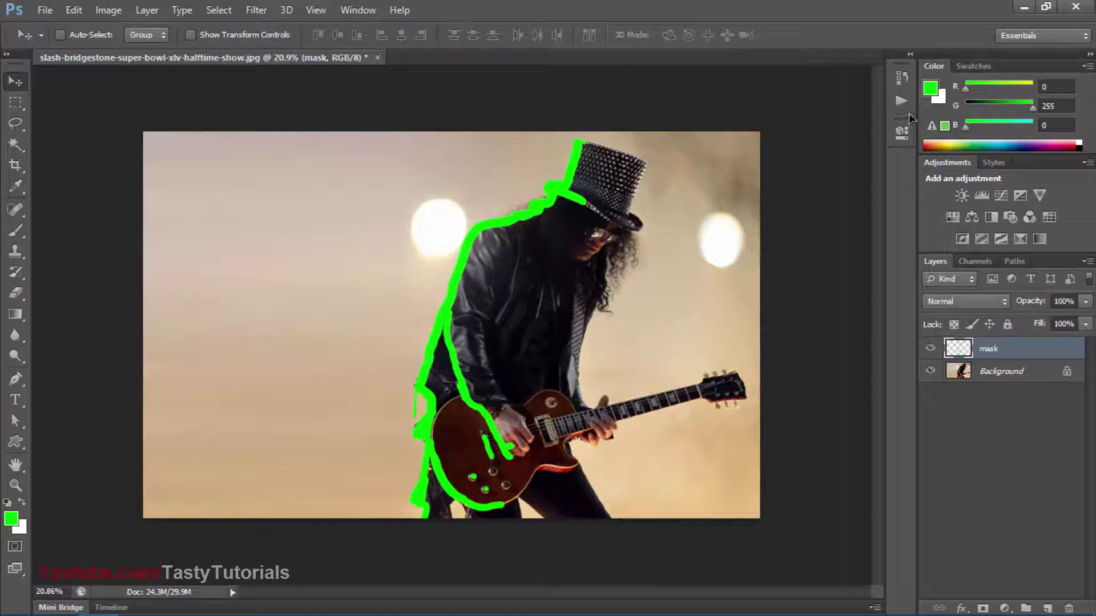
Show the Actions list and collapse the Top action and the 3DPolygonShatter set.
left_click(348, 12)
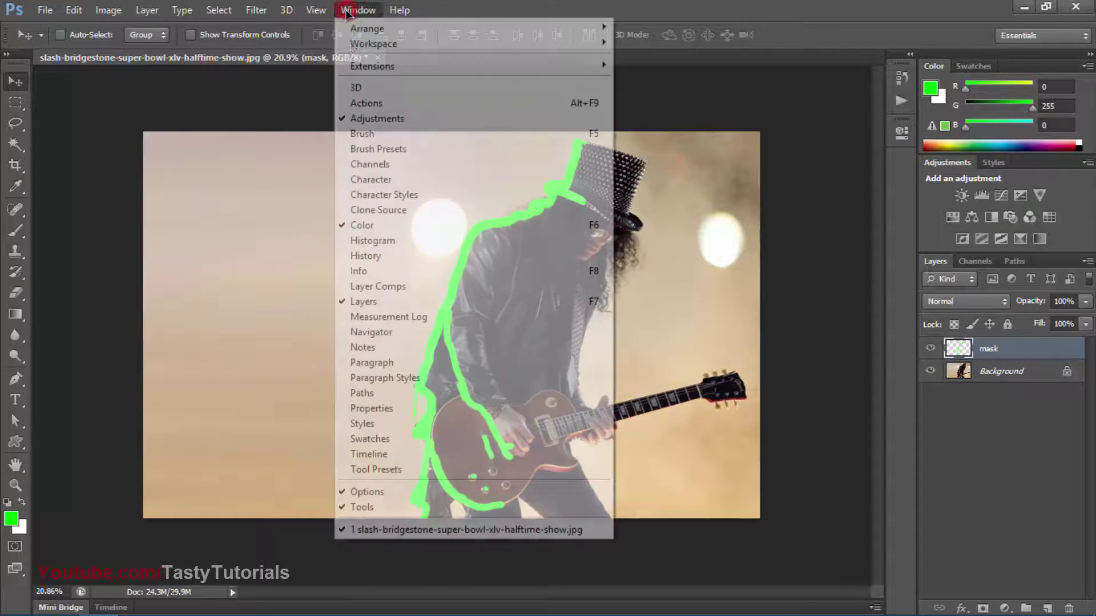
left_click(365, 102)
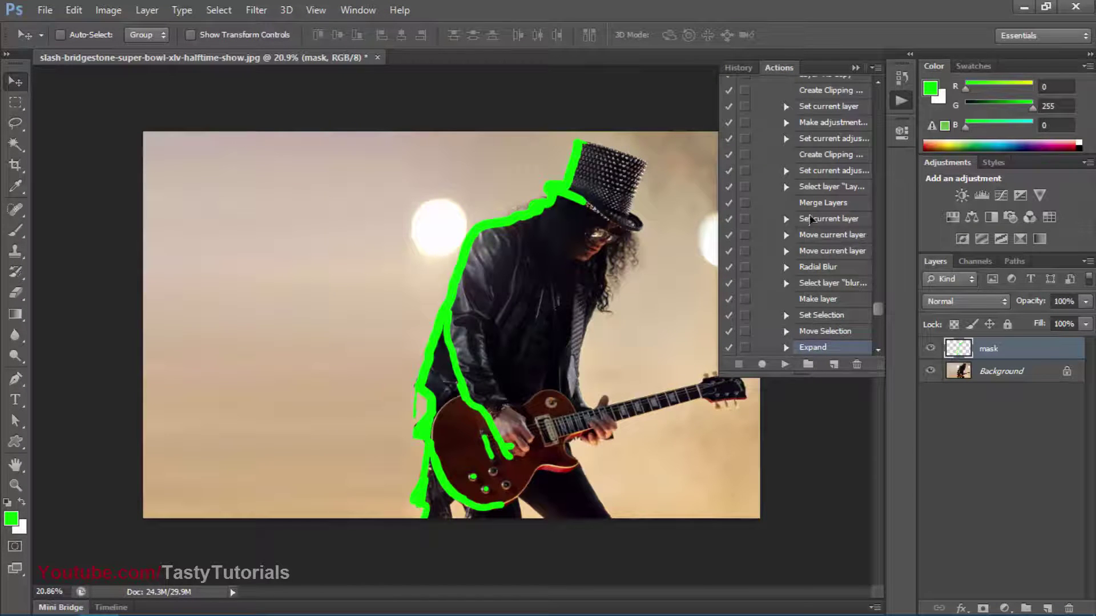
scroll(866, 270, "up", 1)
left_click_drag(878, 308, 877, 91)
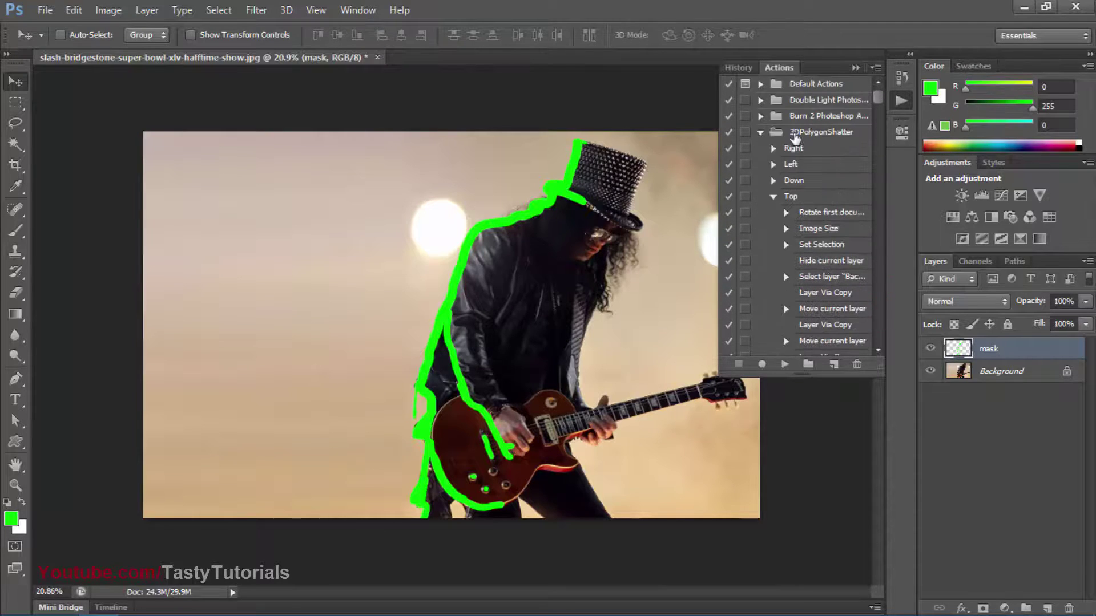
left_click(773, 195)
left_click(760, 132)
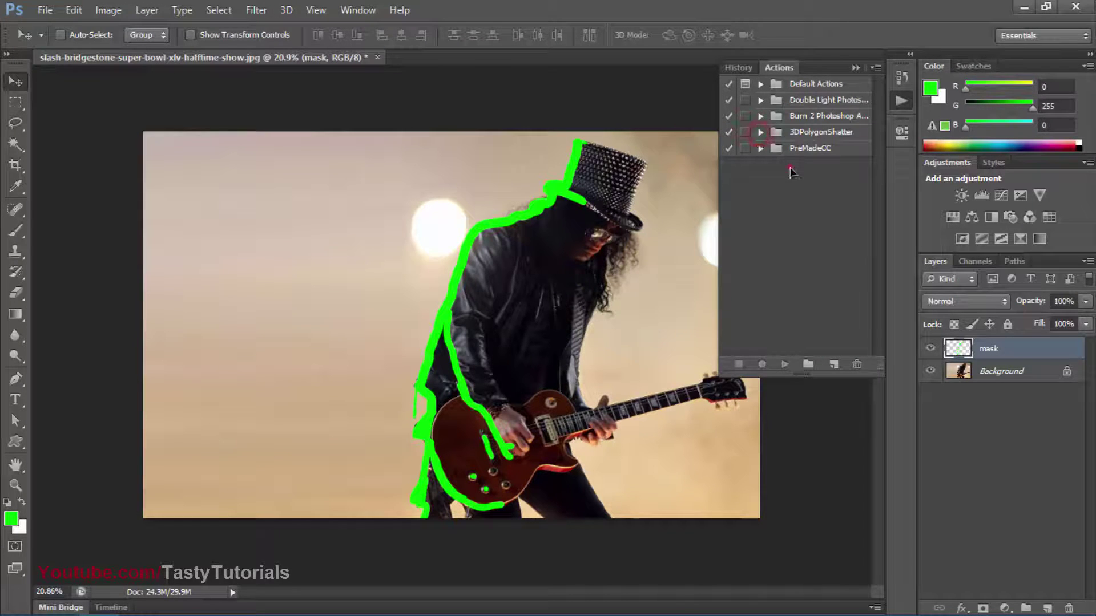
Examine 3DPolygonShatterEffects.atn and PreMadeCC.atn in the 3d folder as loadable actions, and cancel without loading either.
left_click(875, 68)
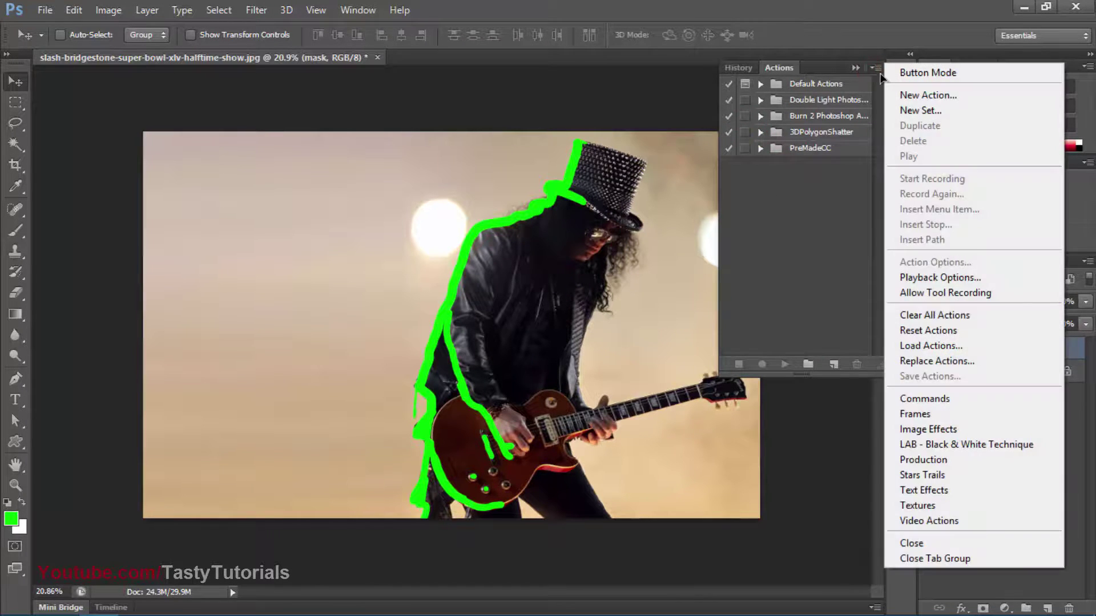
left_click(931, 347)
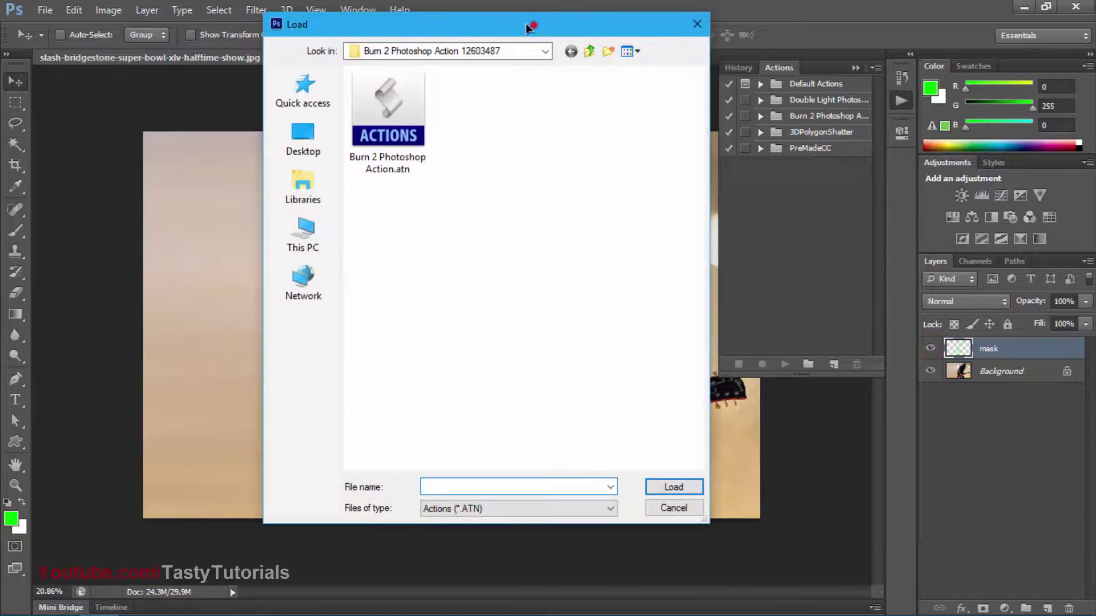
left_click_drag(528, 27, 485, 16)
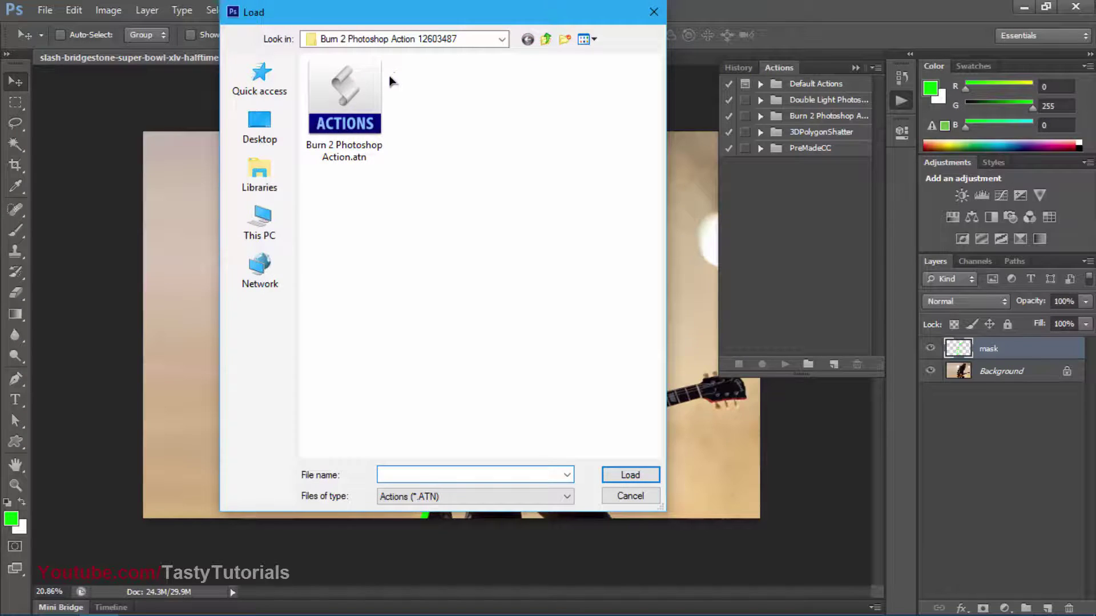
left_click(541, 41)
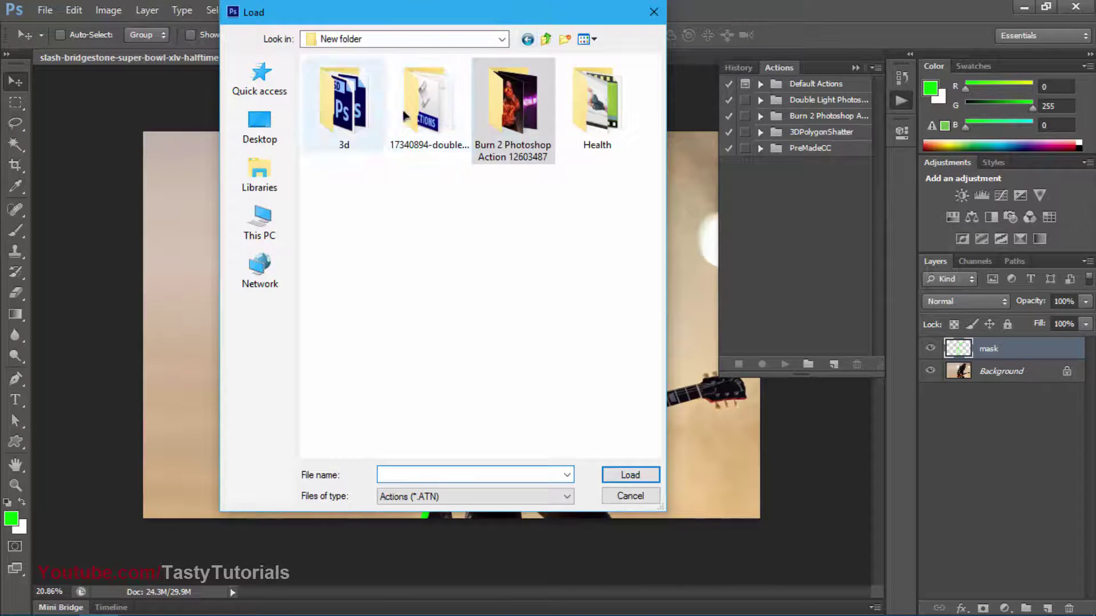
double_click(358, 130)
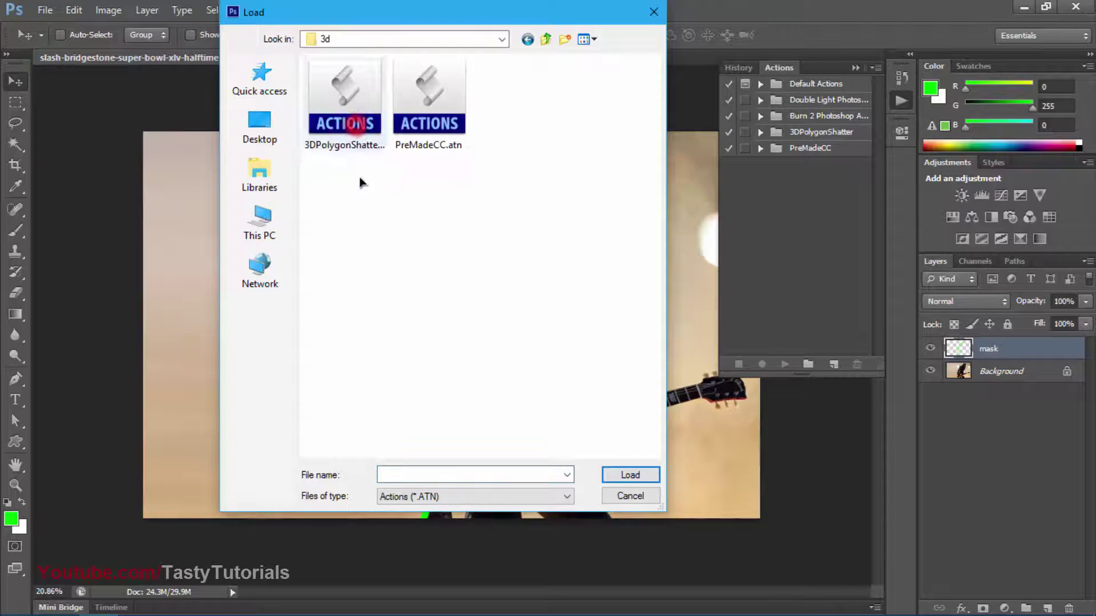
left_click(347, 121)
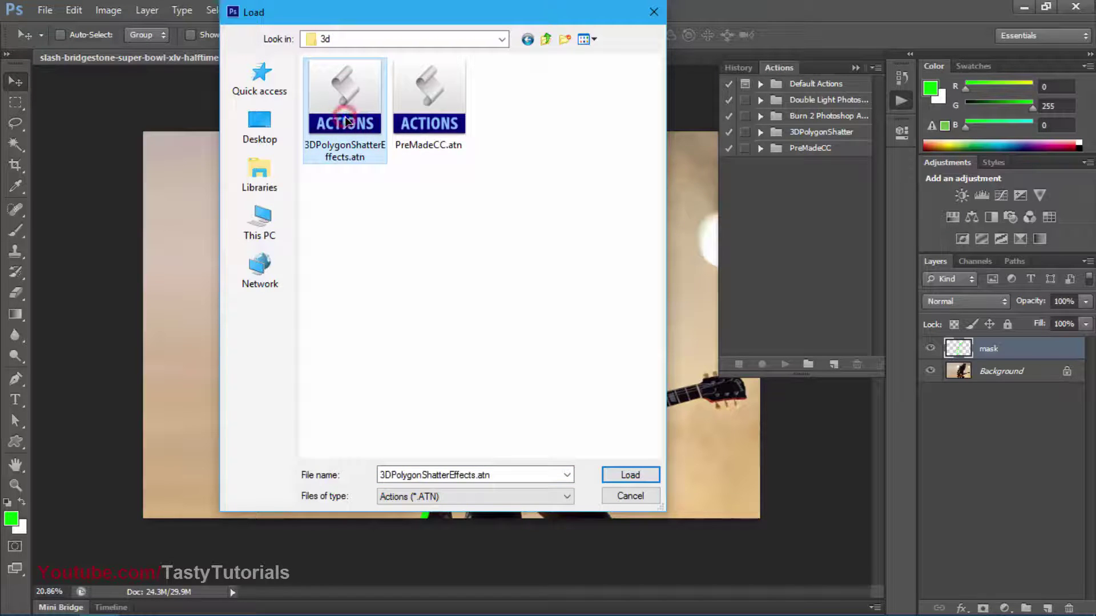
left_click(427, 133)
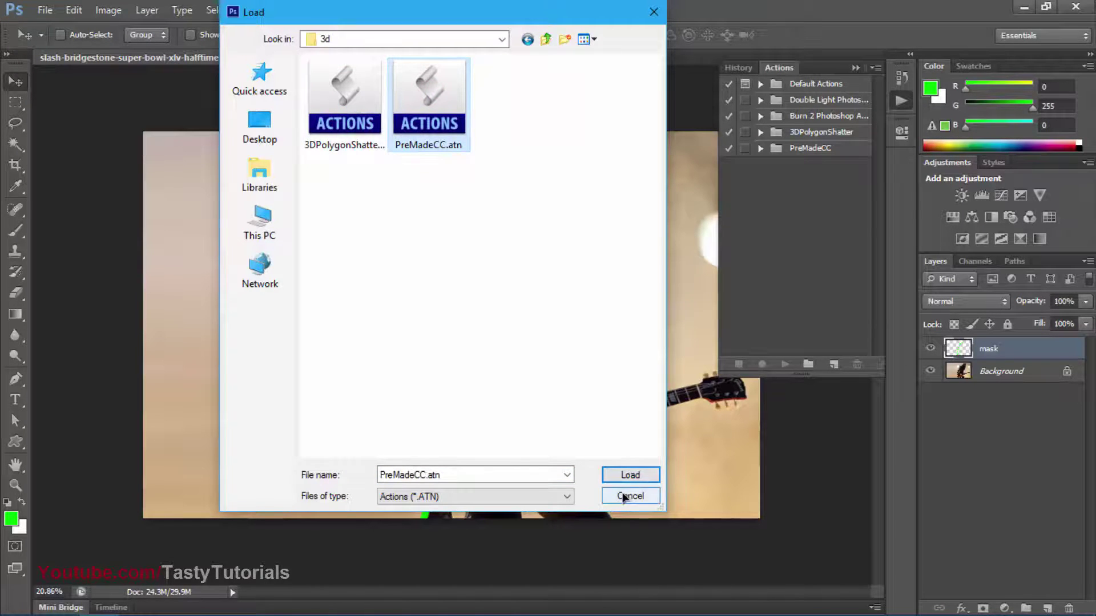
left_click(344, 120)
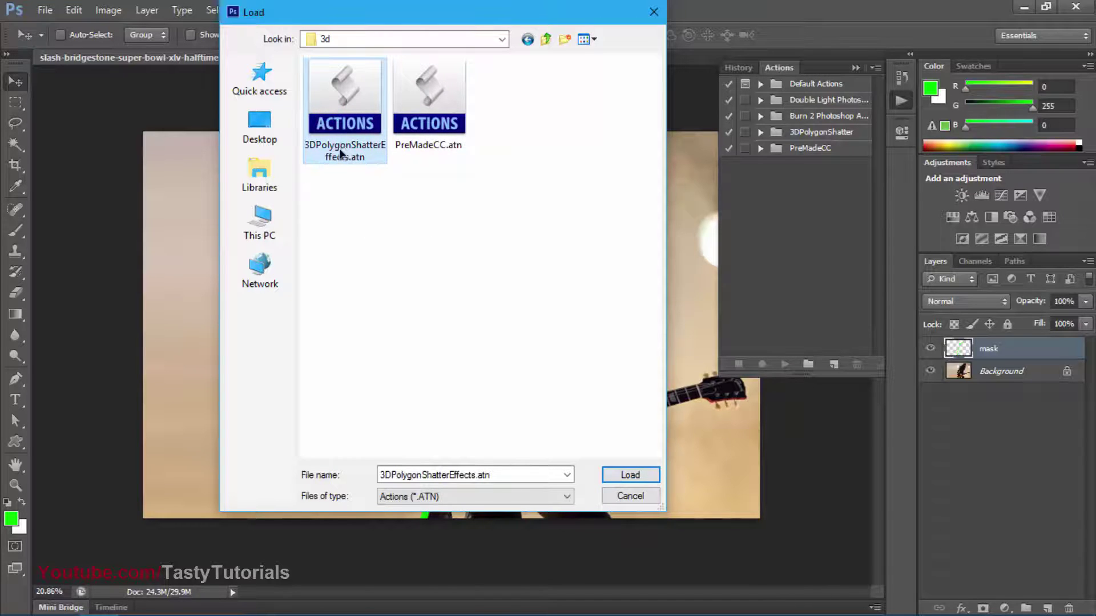
left_click(619, 493)
Locate PreMadeCC.atn in the 3d folder for loading as an action set, and cancel without loading it.
left_click(811, 132)
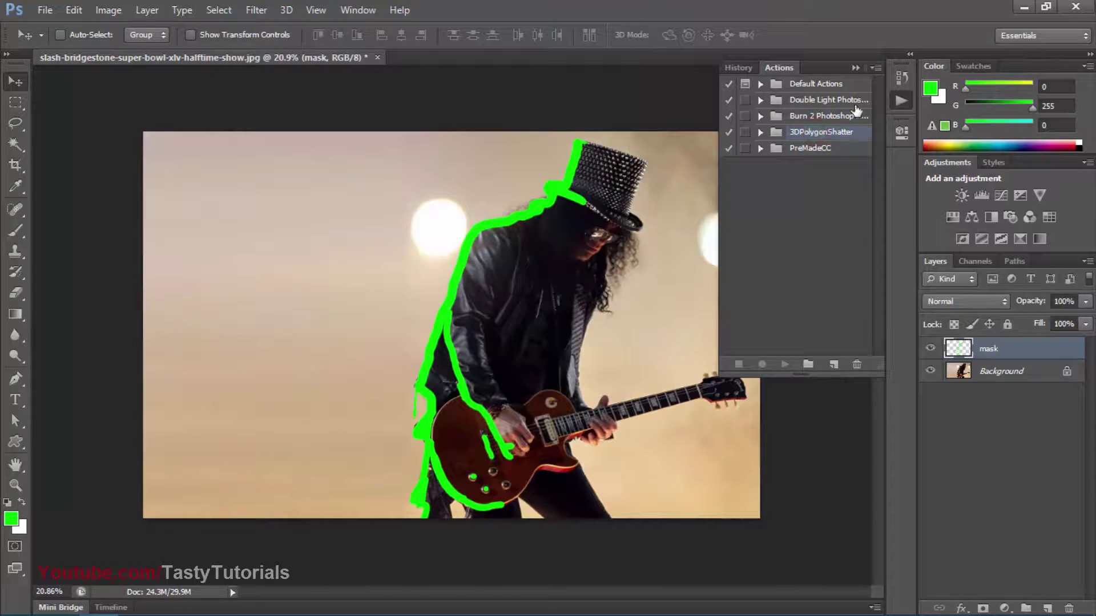
left_click(874, 69)
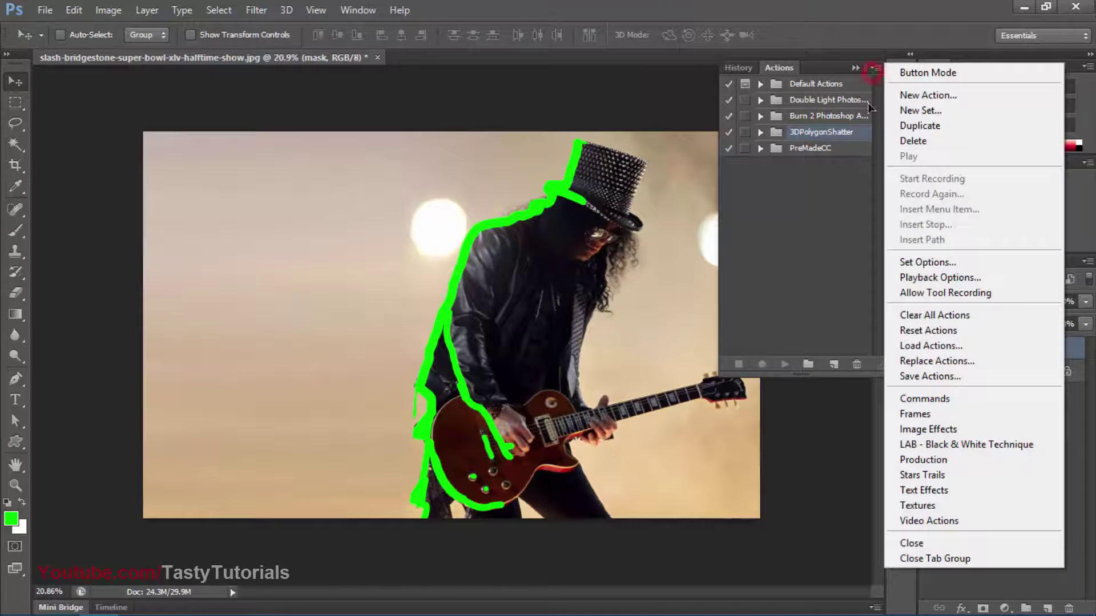
left_click(911, 347)
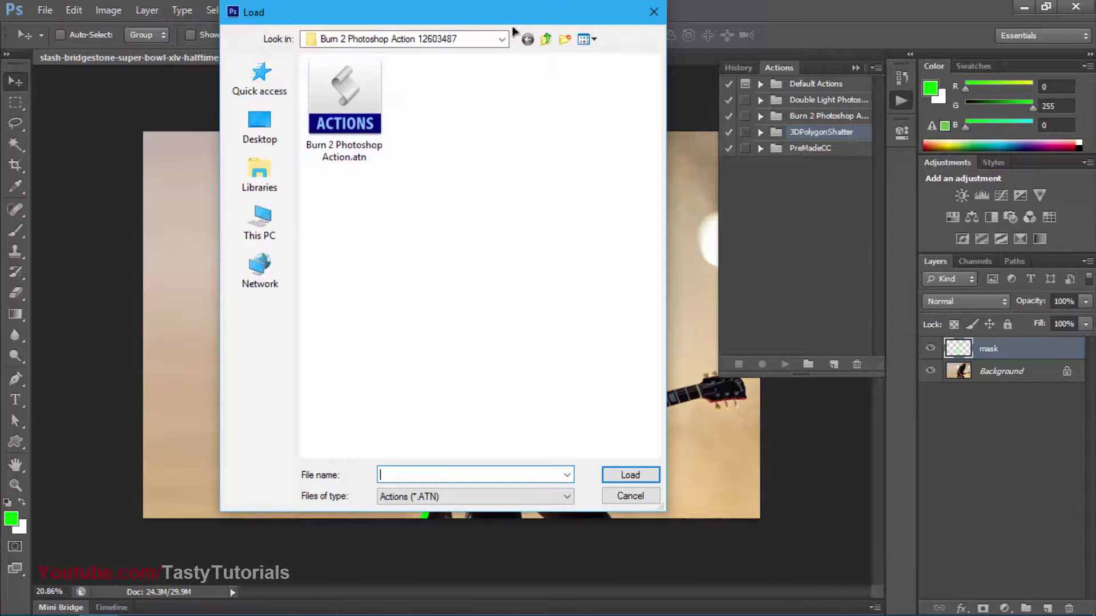
left_click(542, 39)
double_click(351, 112)
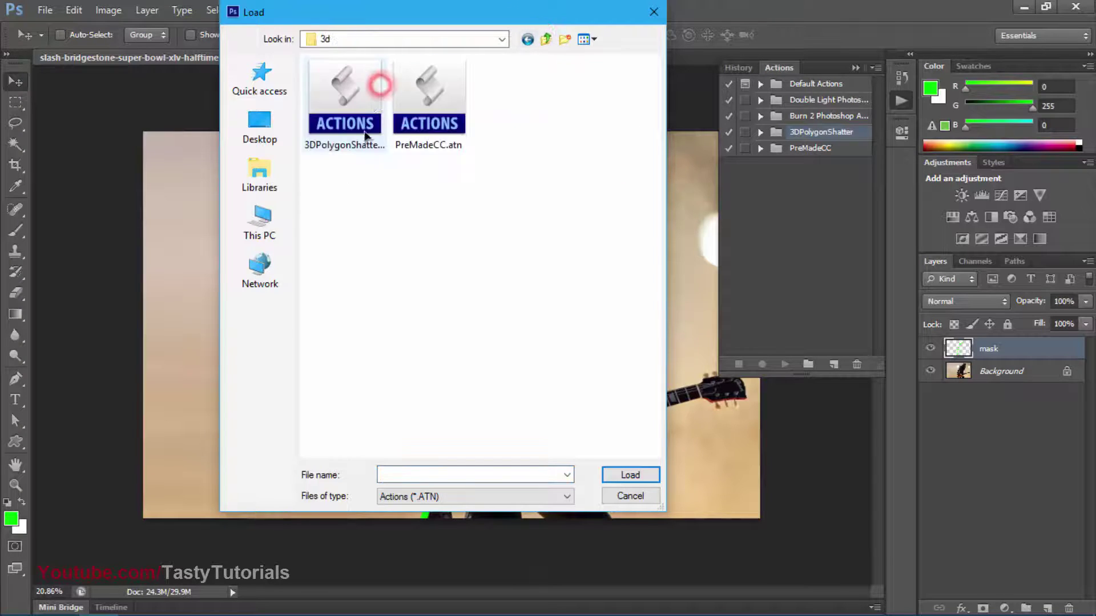
left_click(415, 113)
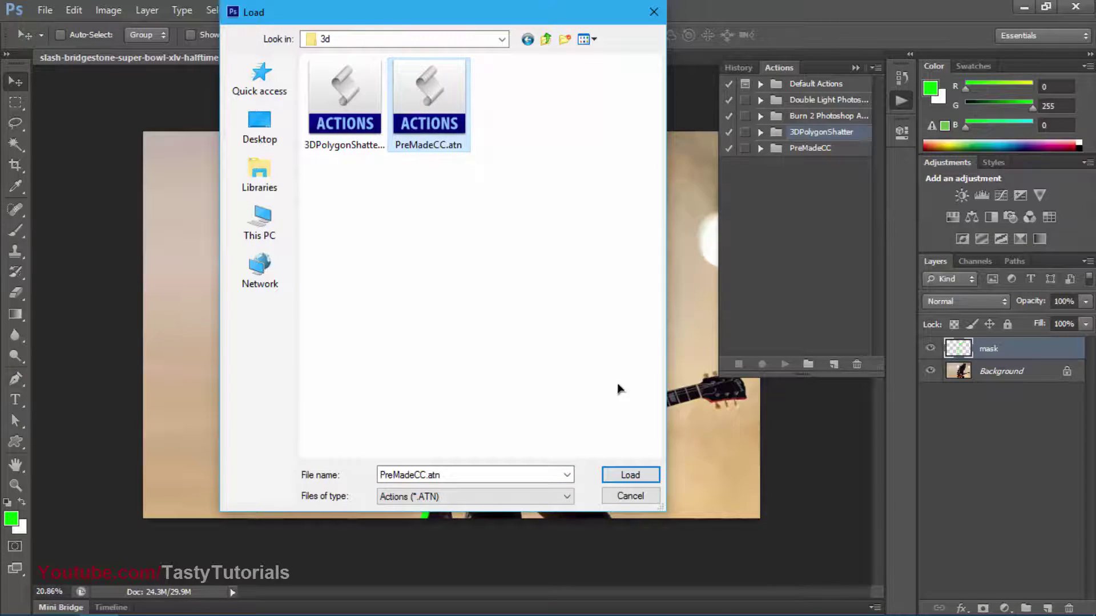
left_click(629, 495)
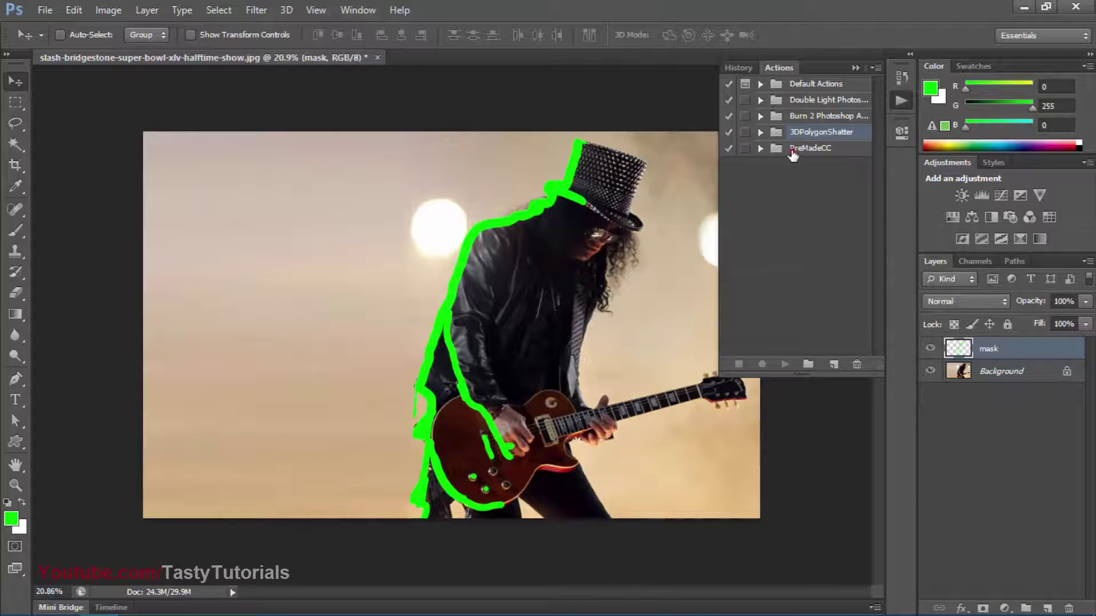
Expand the 3DPolygonShatter action set, select its Left action and expand that action's recorded commands.
left_click(792, 151)
left_click(799, 133)
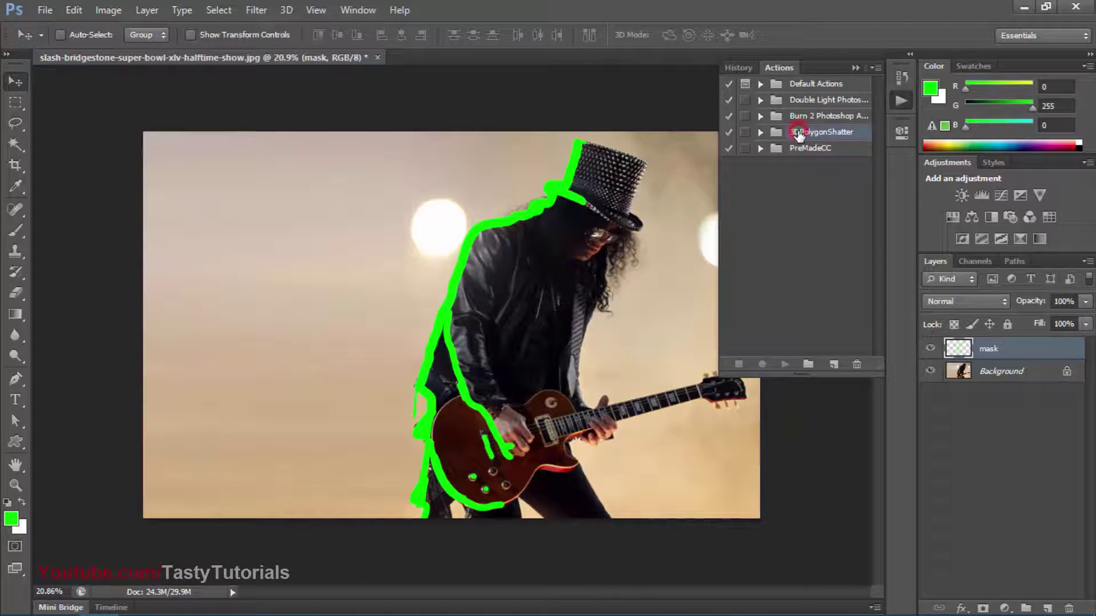
left_click(796, 179)
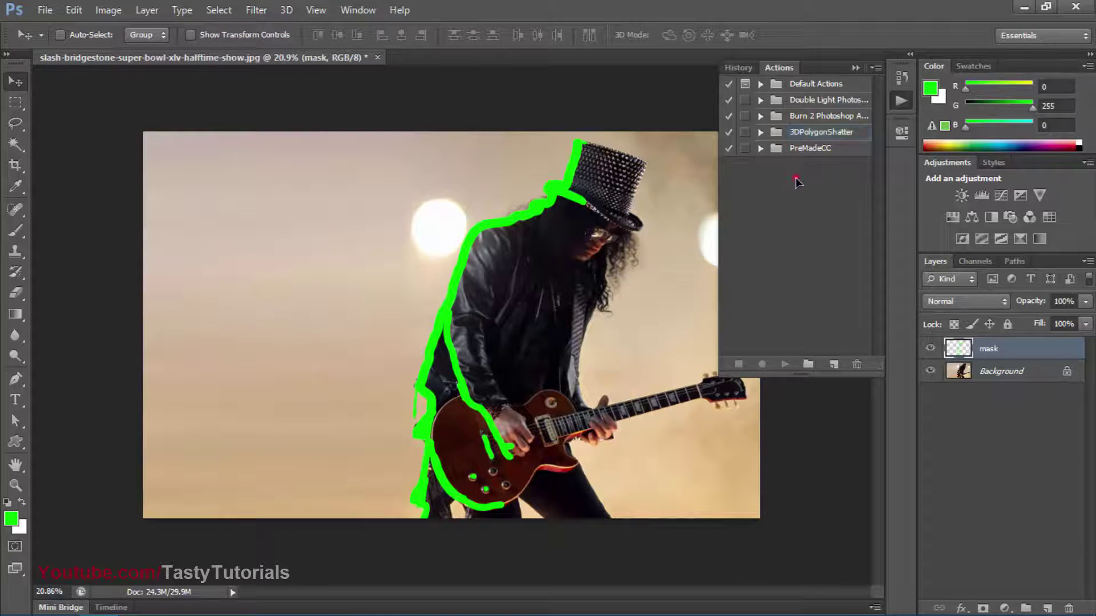
left_click(793, 134)
left_click(760, 133)
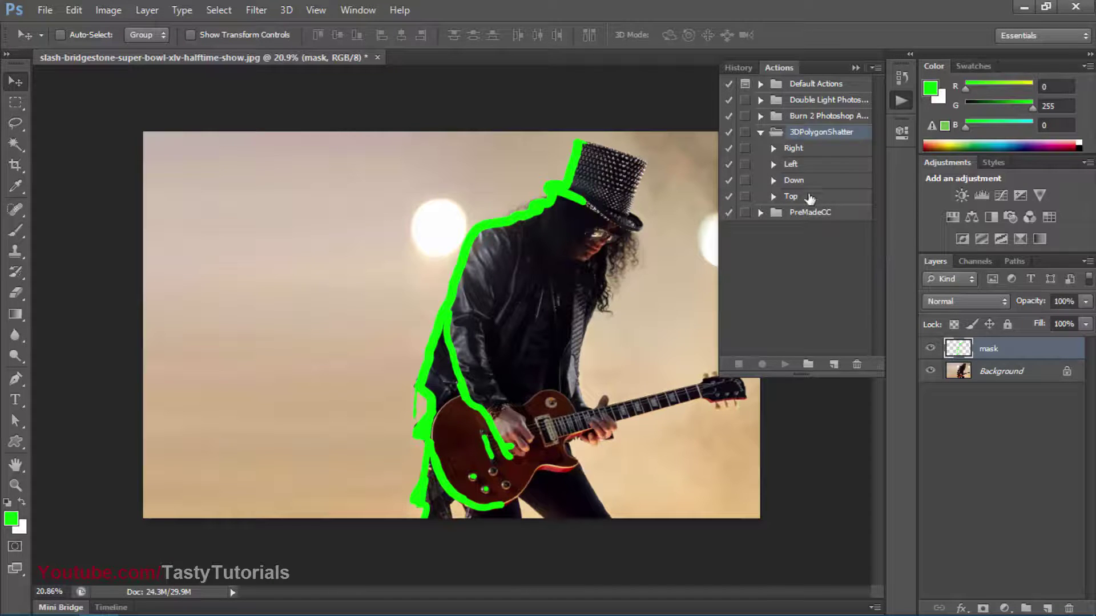
left_click(794, 164)
left_click(773, 164)
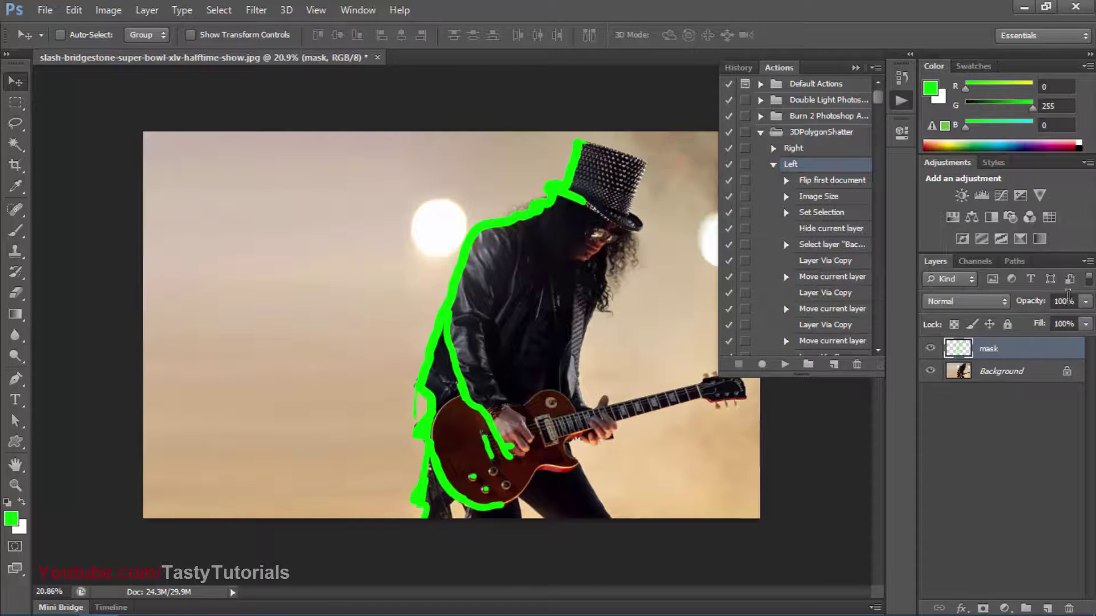
Make sure the Layers panel options keep Add "copy" to Copied Layers and Groups enabled.
left_click(1087, 261)
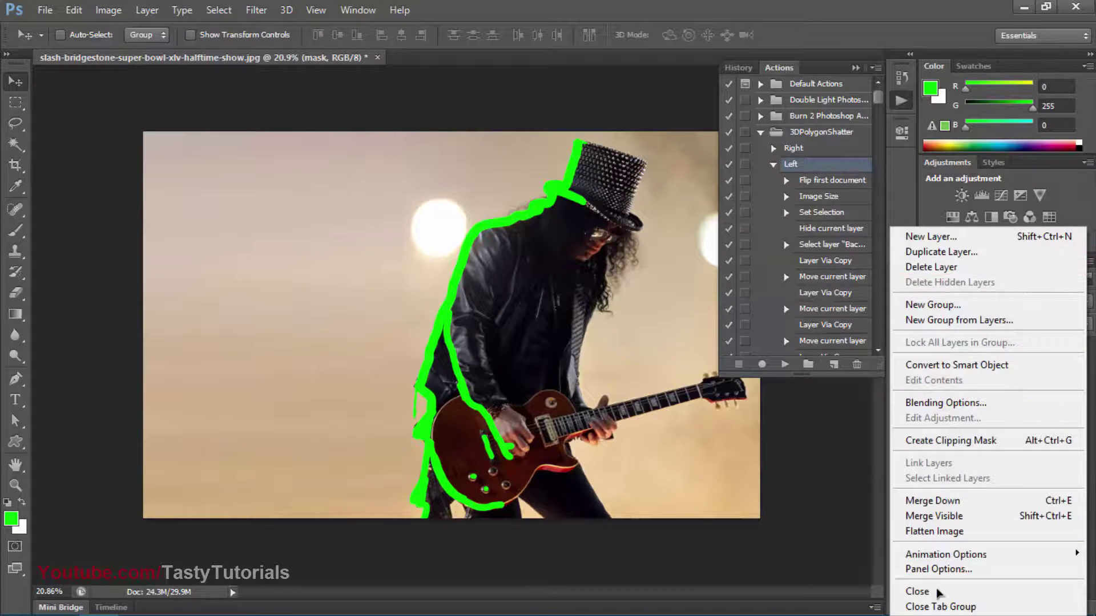
left_click(939, 569)
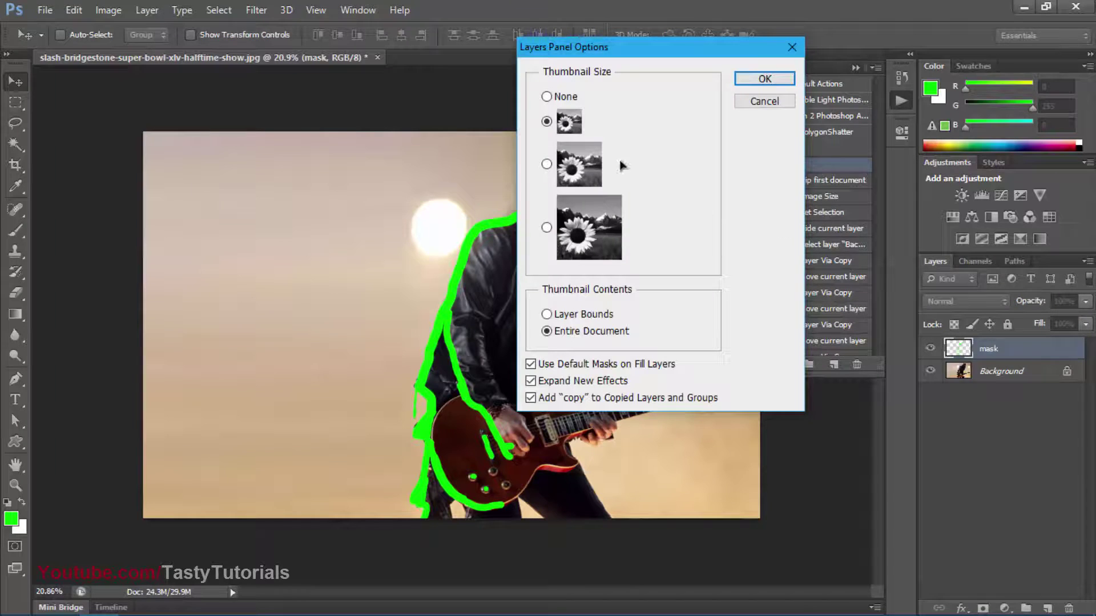
left_click(530, 398)
left_click(764, 79)
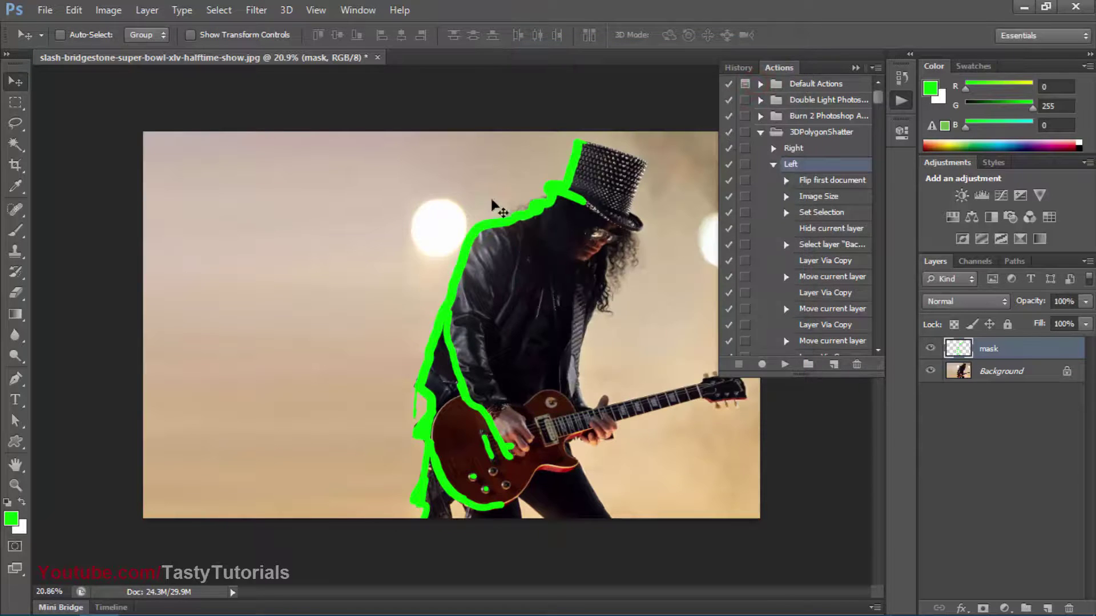
Purge all of Photoshop's stored undo, clipboard and history data and accept that this is permanent.
left_click(74, 10)
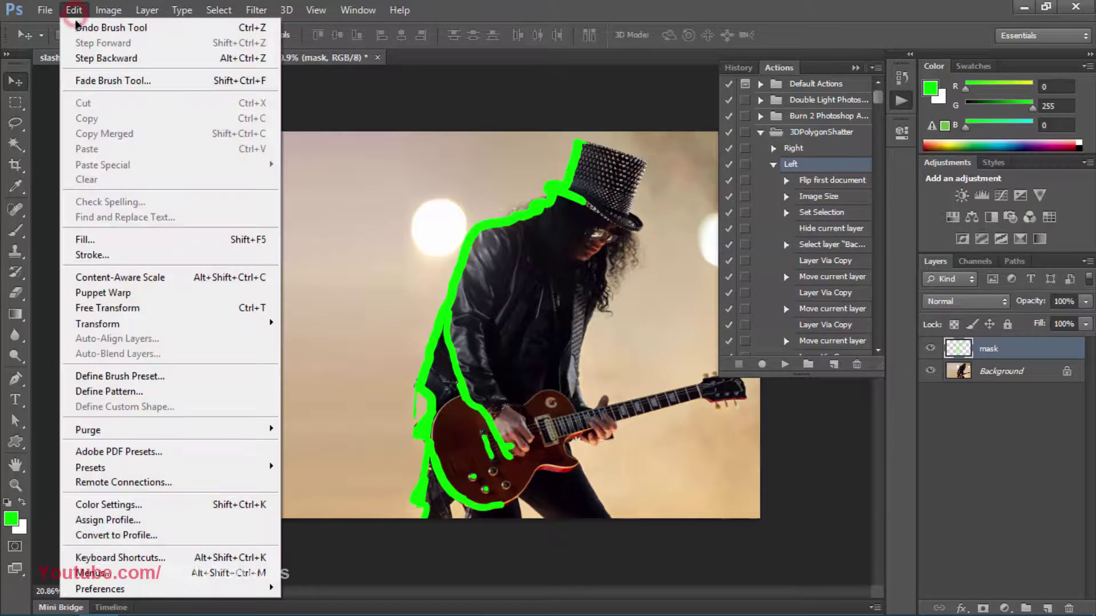
mouse_move(189, 432)
left_click(312, 455)
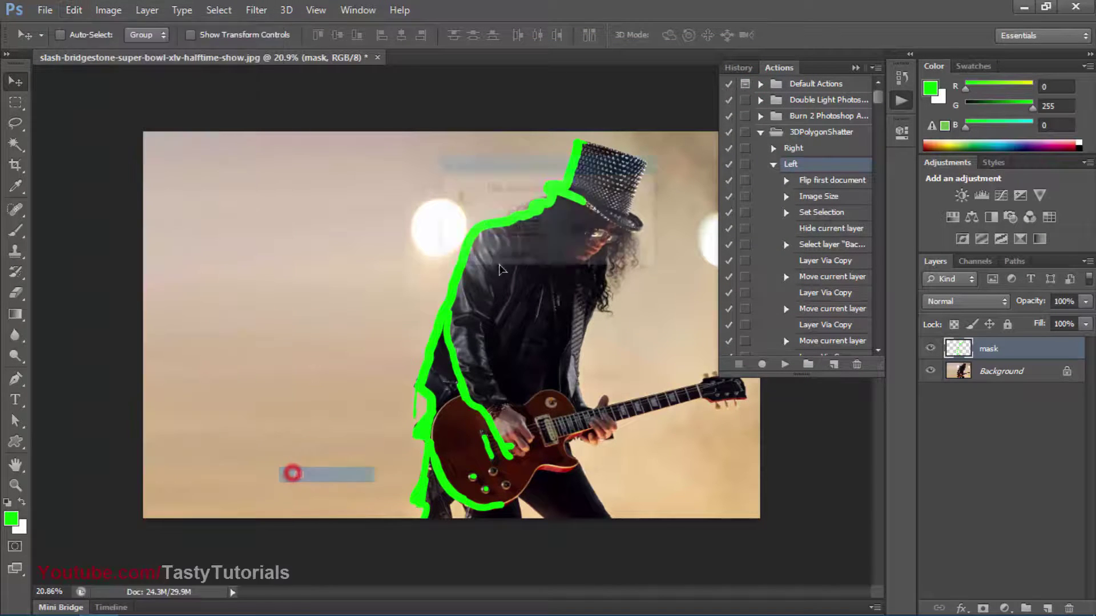
left_click(526, 229)
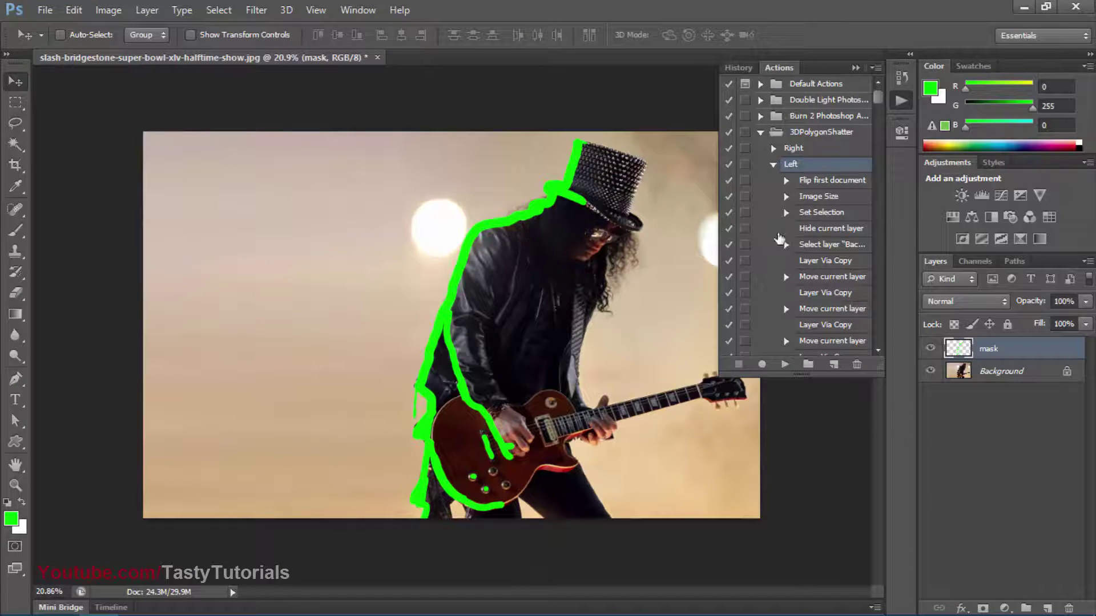
Enlarge the Actions list, play the 3DPolygonShatter set's Left action on the masked guitarist, and collapse the list.
left_click_drag(796, 432, 799, 515)
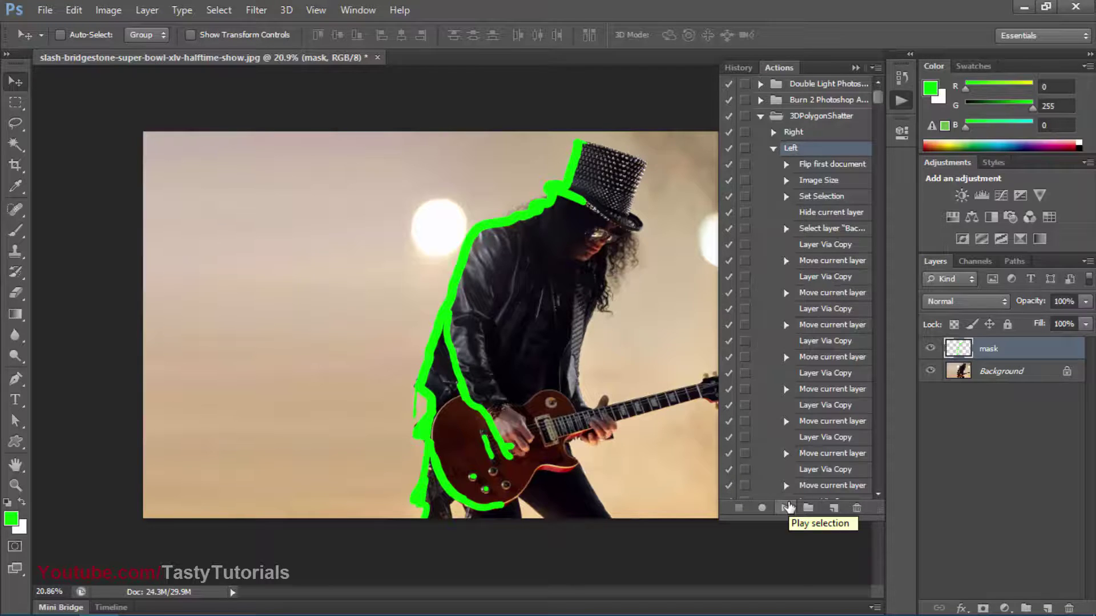
left_click(788, 507)
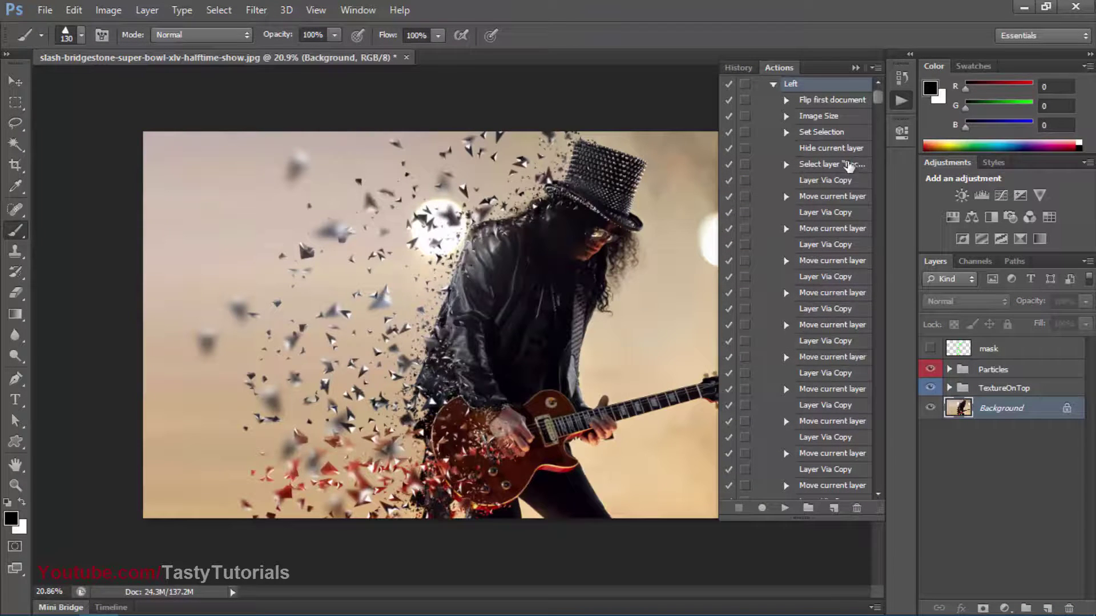
left_click(853, 71)
Switch to the Move tool and examine the shattered pieces around the guitarist's hat, back and guitar up close.
scroll(397, 291, "up", 2)
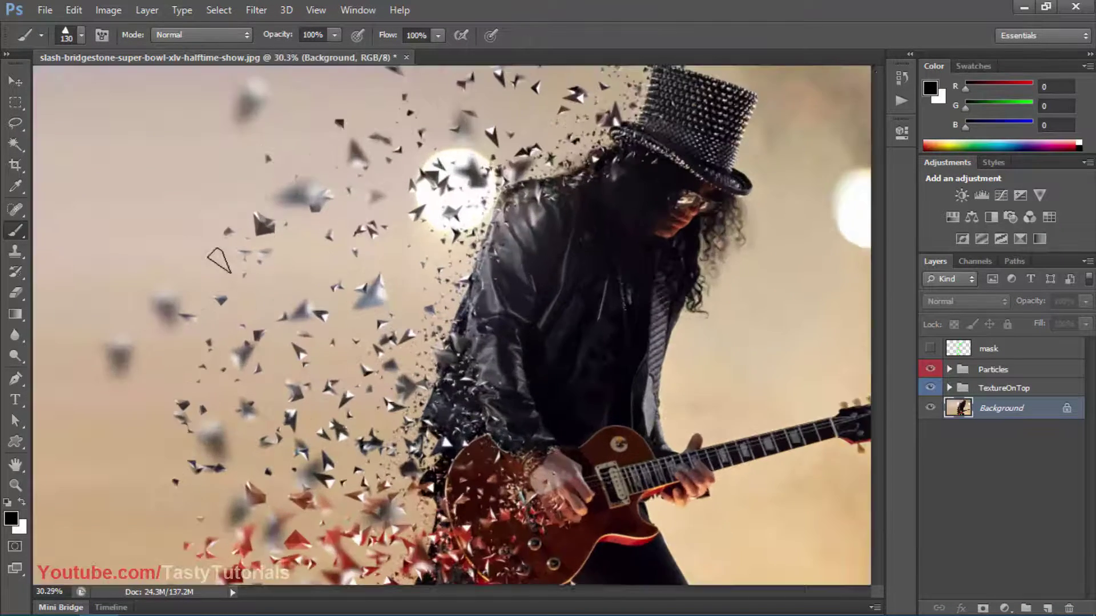
left_click(16, 81)
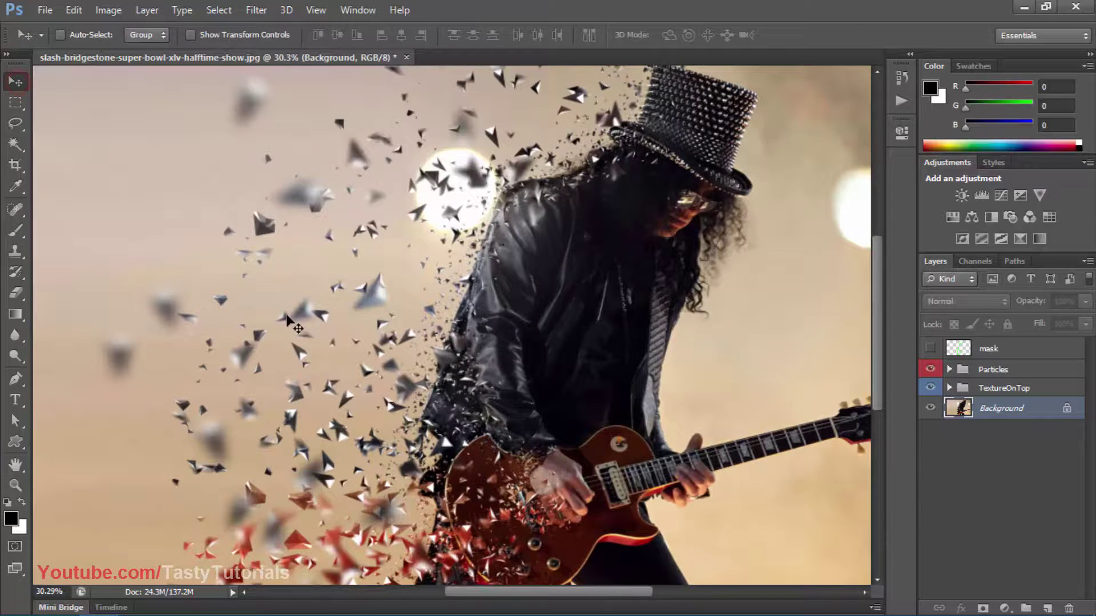
scroll(289, 318, "up", 2)
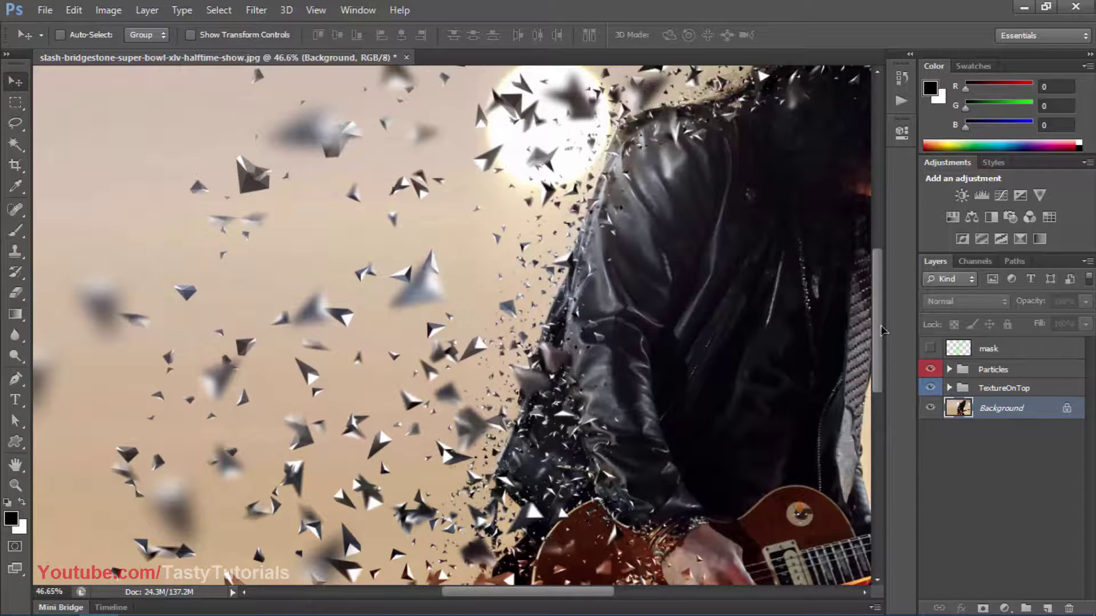
left_click_drag(878, 324, 876, 284)
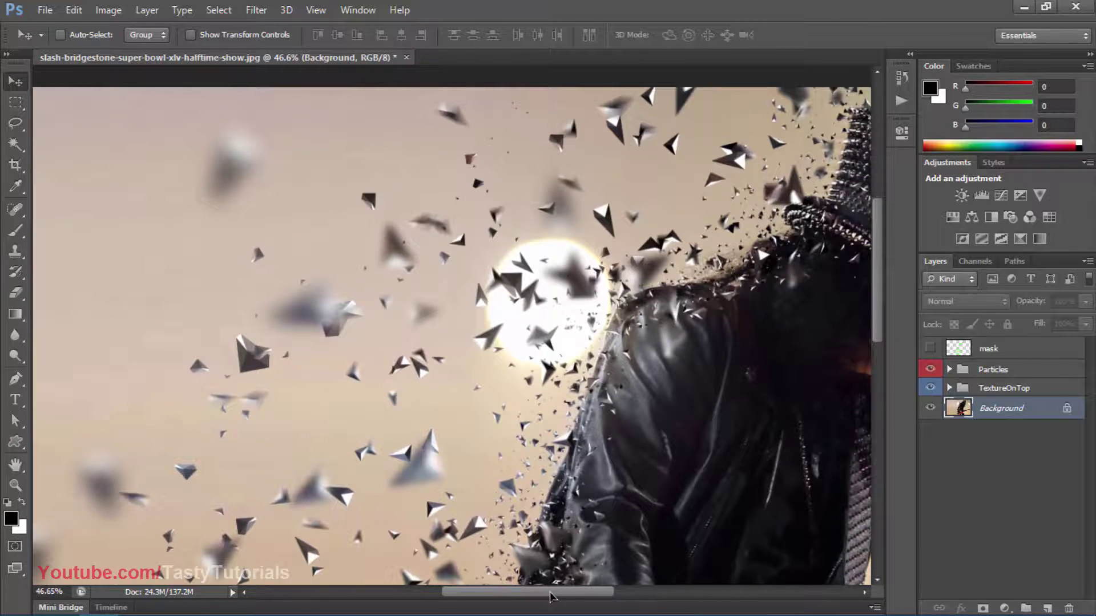
scroll(554, 594, "down", 1)
scroll(582, 346, "down", 1)
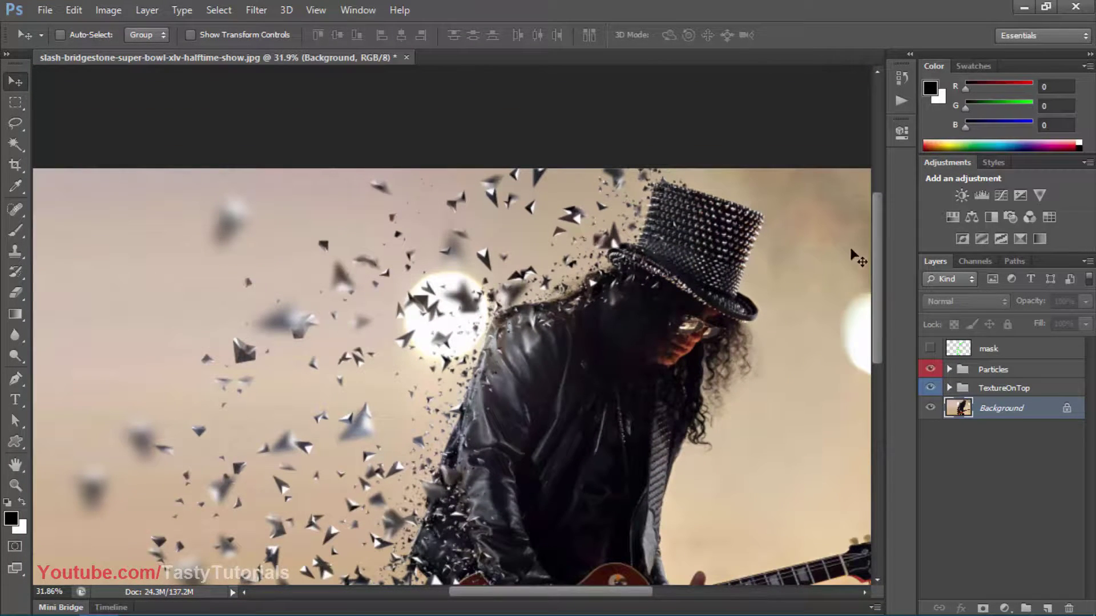
left_click_drag(874, 252, 887, 353)
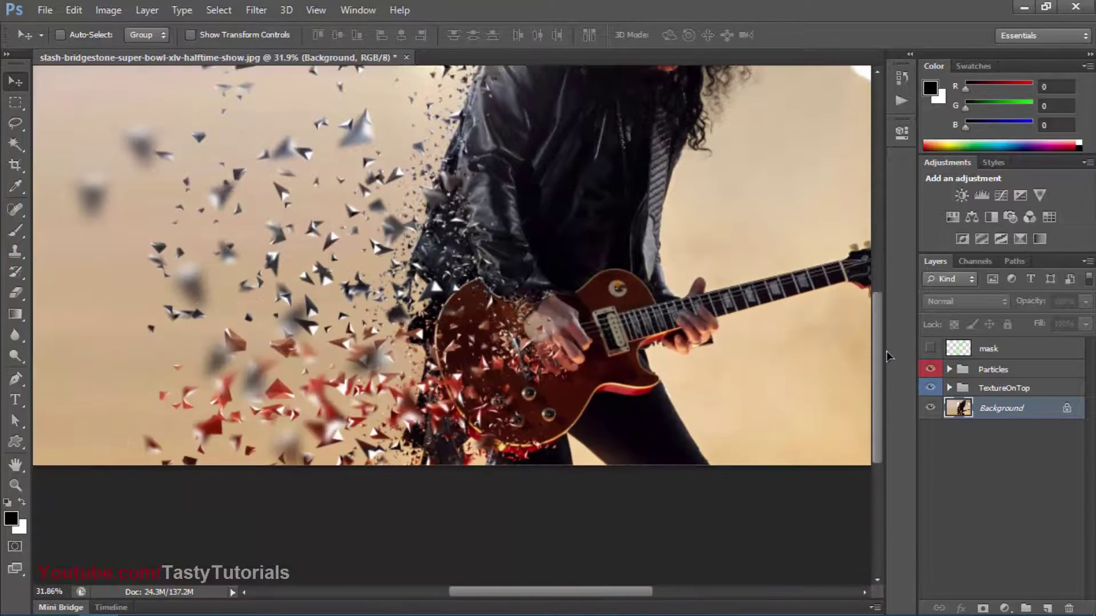
scroll(219, 292, "down", 2)
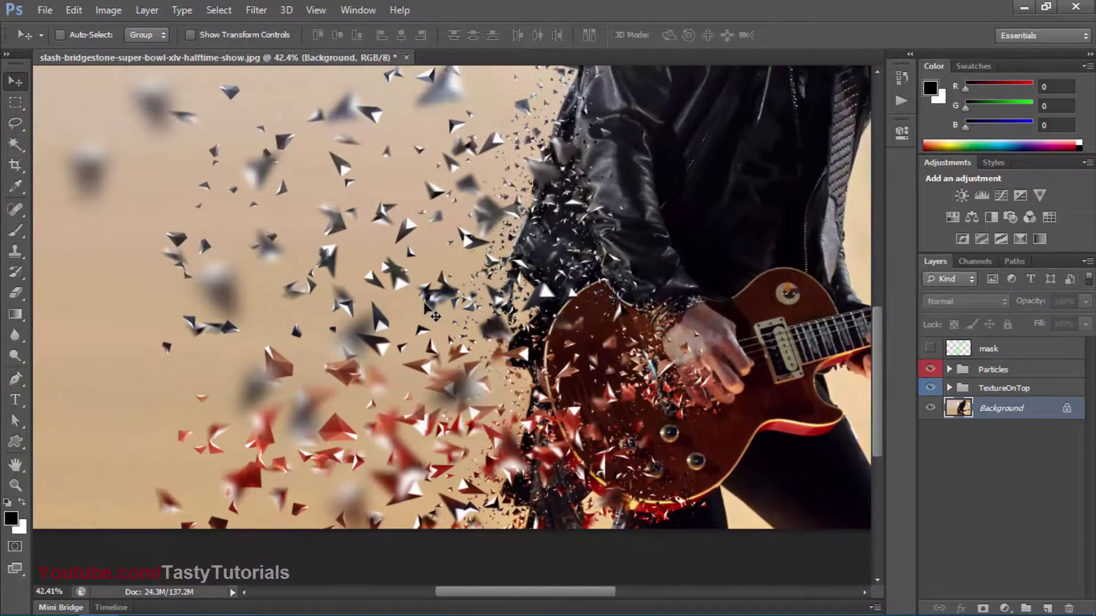
scroll(425, 306, "down", 3)
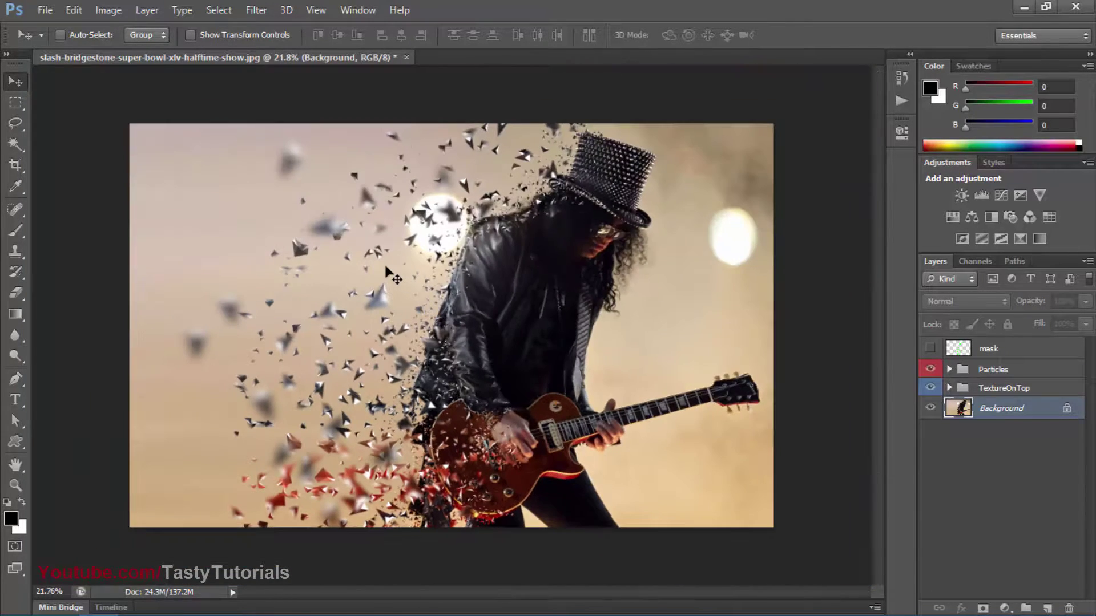
scroll(394, 275, "up", 1)
Select the Particles layer group and expand it to list its particle layers.
left_click(981, 390)
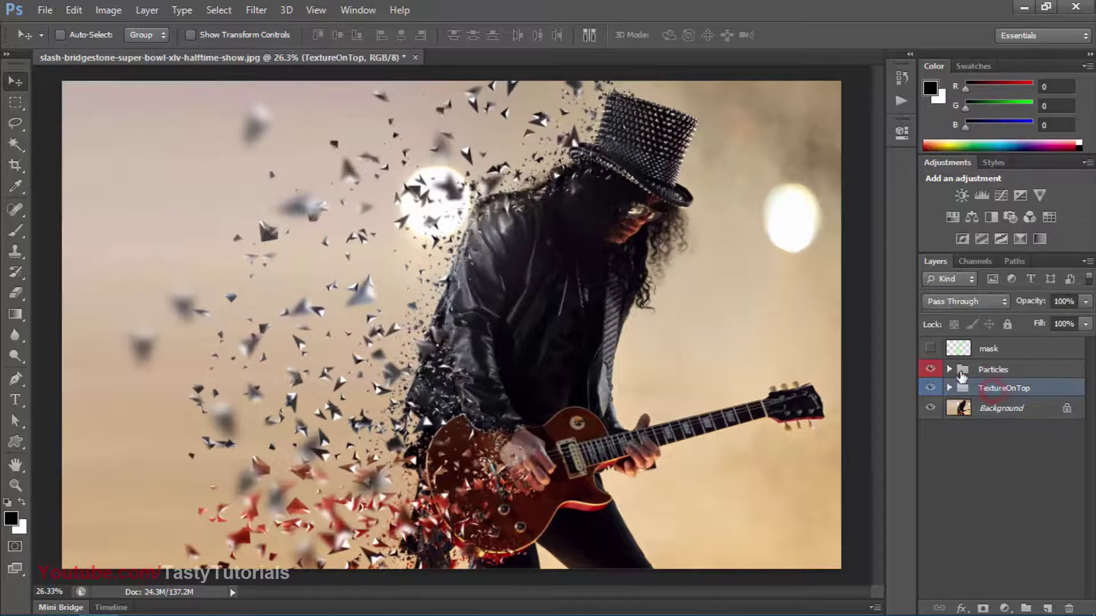
left_click(970, 370)
left_click(949, 370)
scroll(974, 412, "down", 1)
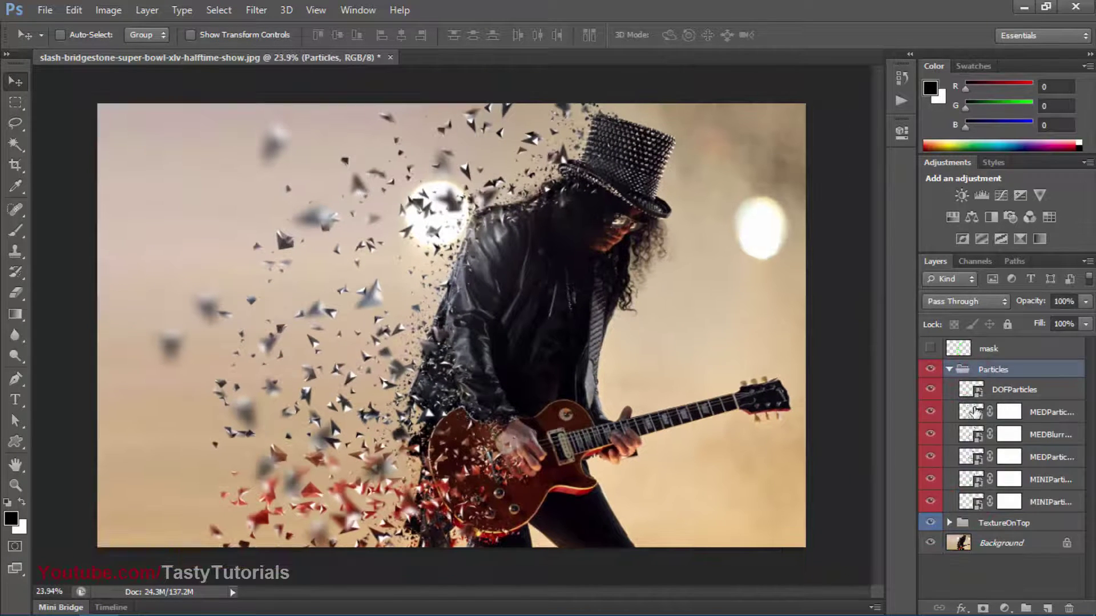
Toggle the DOFParticles layer off and on to compare the image with and without its shards.
left_click(924, 390)
left_click(925, 390)
left_click(930, 391)
left_click(929, 390)
Shift the DOFParticles layer leftward and slightly upward so its shards lie farther behind the guitarist.
left_click(989, 393)
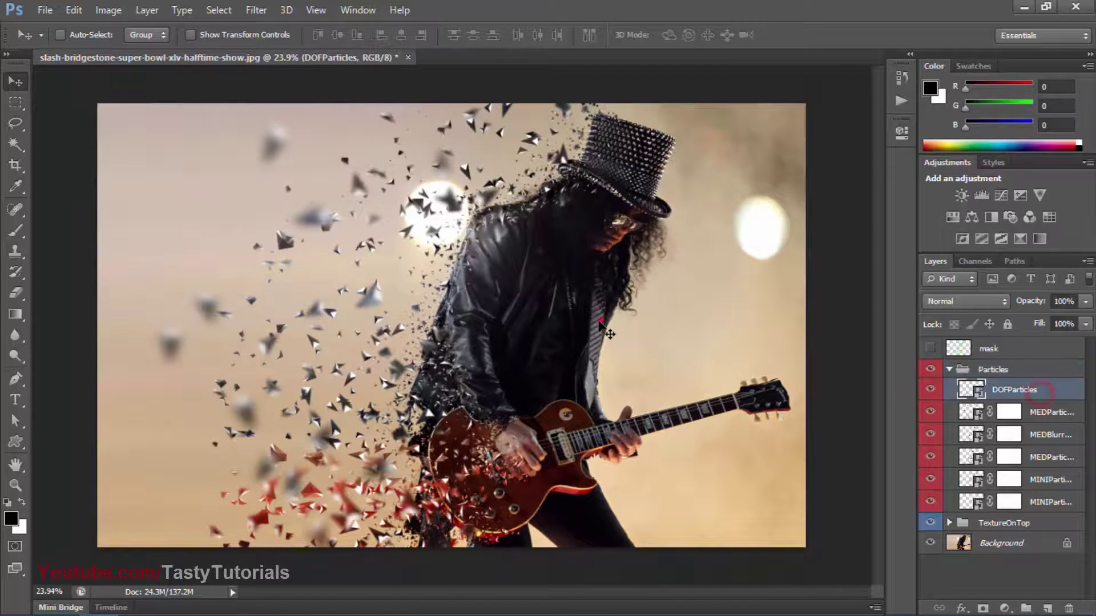
left_click_drag(596, 322, 447, 297)
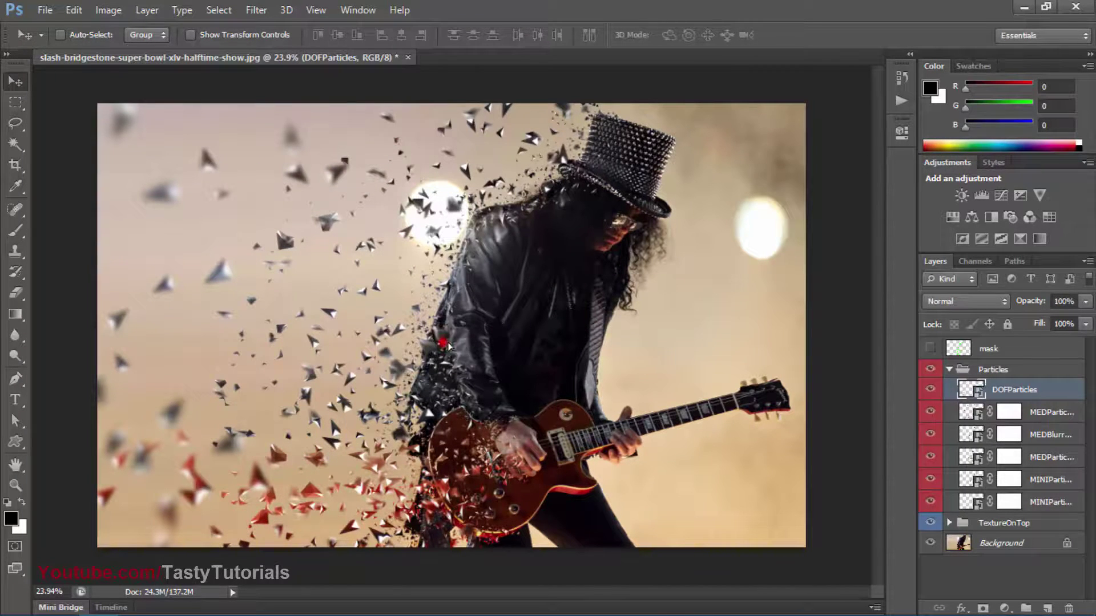
left_click_drag(447, 345, 512, 352)
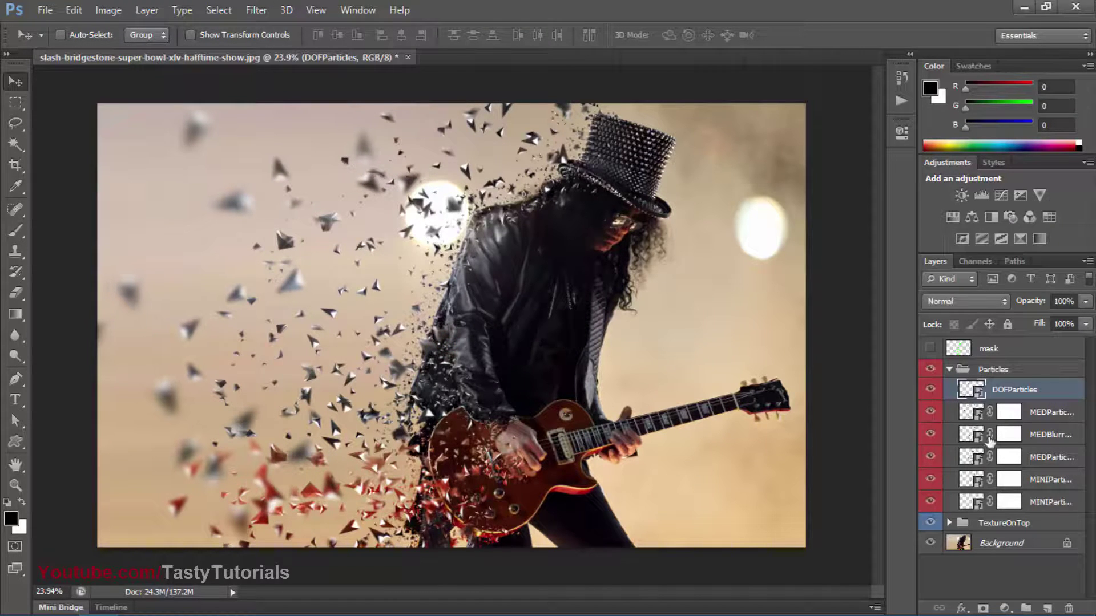
Duplicate the MEDParticles2 layer, try moving the copy up and to the left, and undo that move.
left_click(1032, 413)
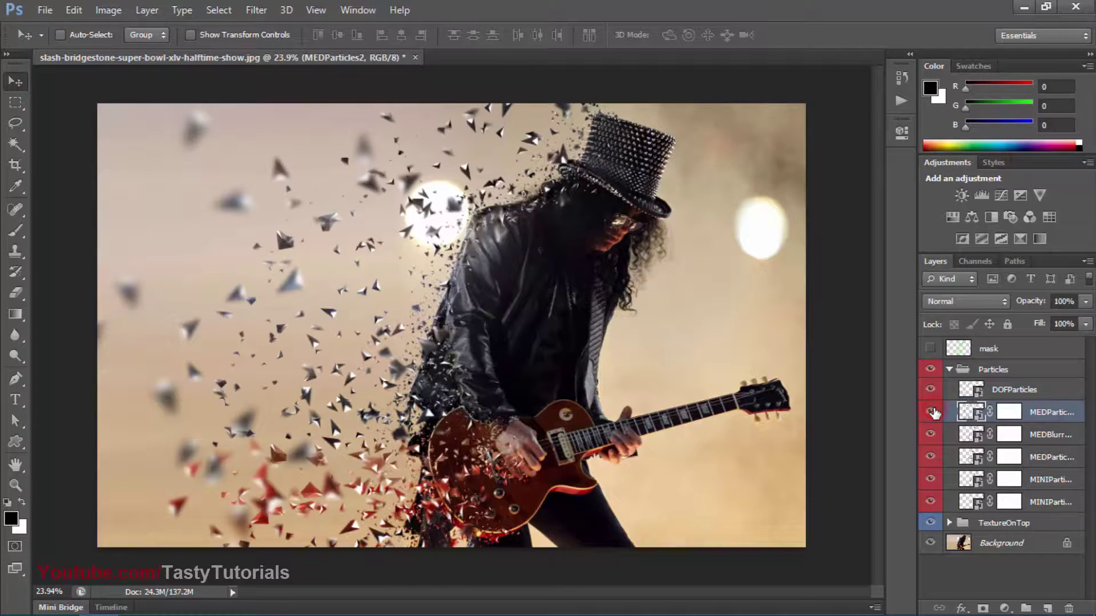
key("ctrl+j")
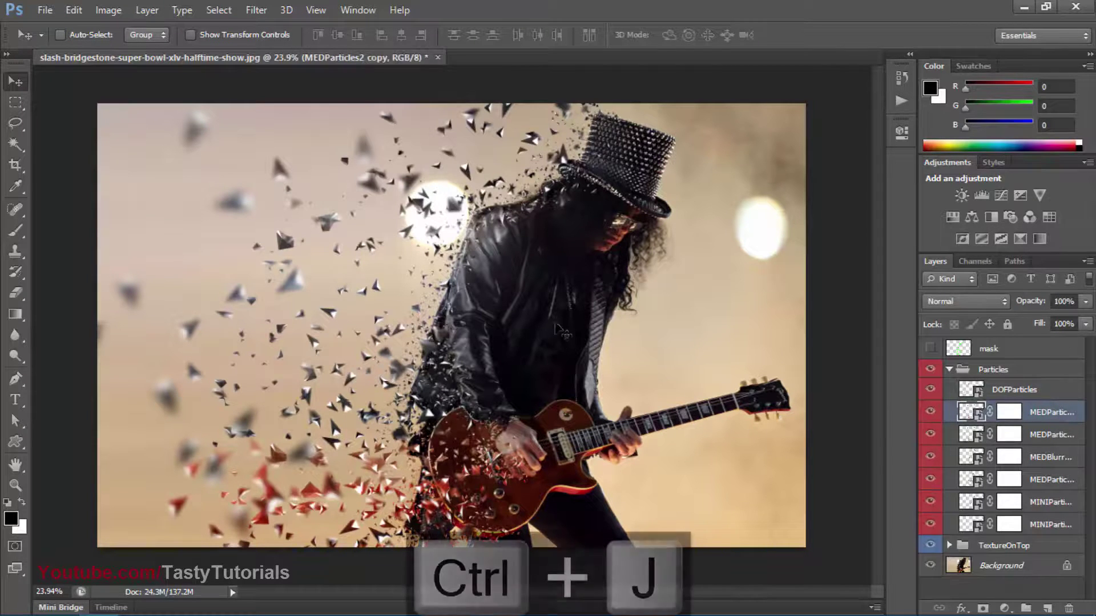
left_click_drag(553, 327, 479, 278)
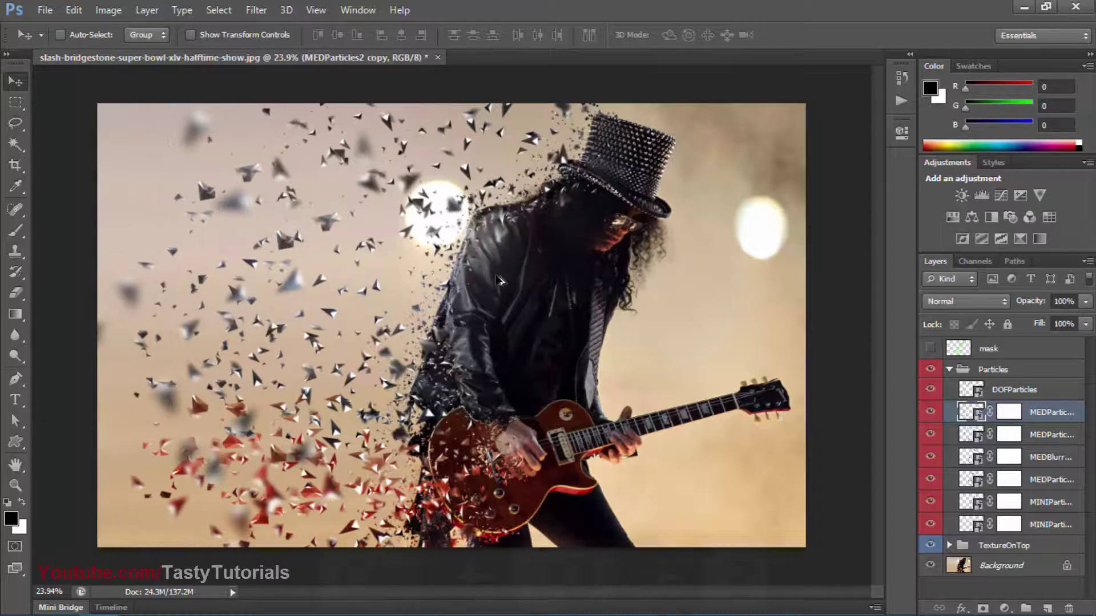
key("ctrl+alt+z")
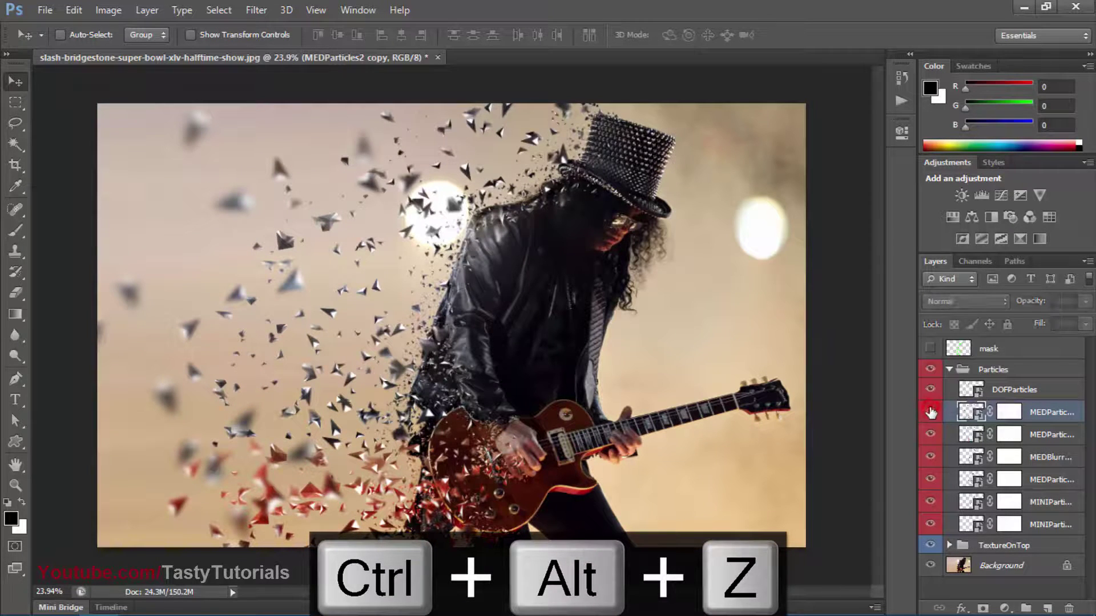
Duplicate the MINIParticles layer and reposition the copy to thicken the small shards behind the guitarist.
scroll(1033, 434, "down", 2)
left_click(1049, 457)
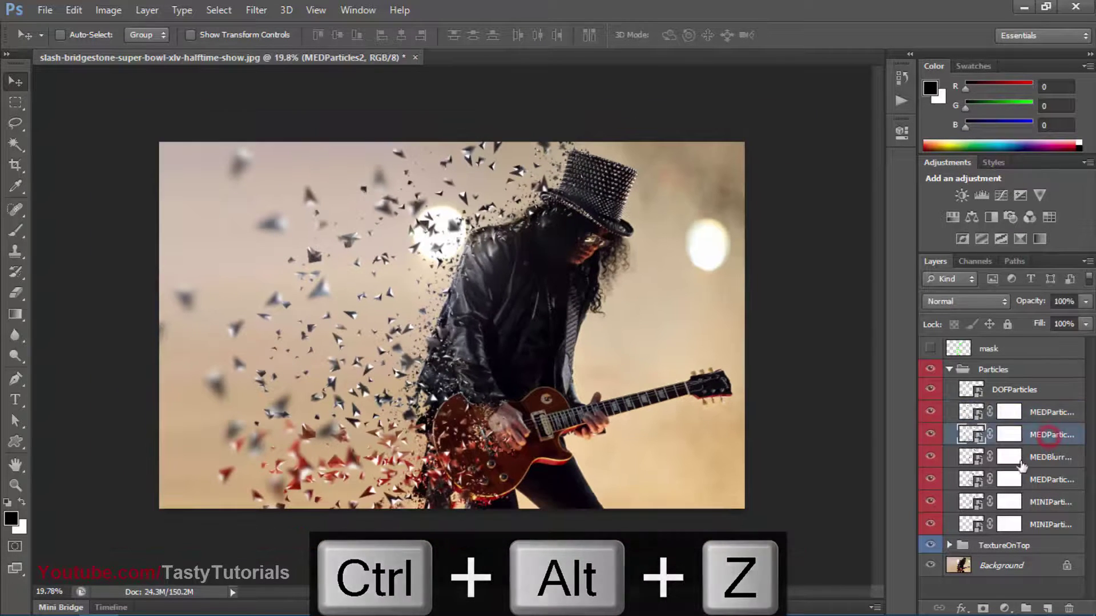
scroll(651, 386, "up", 3)
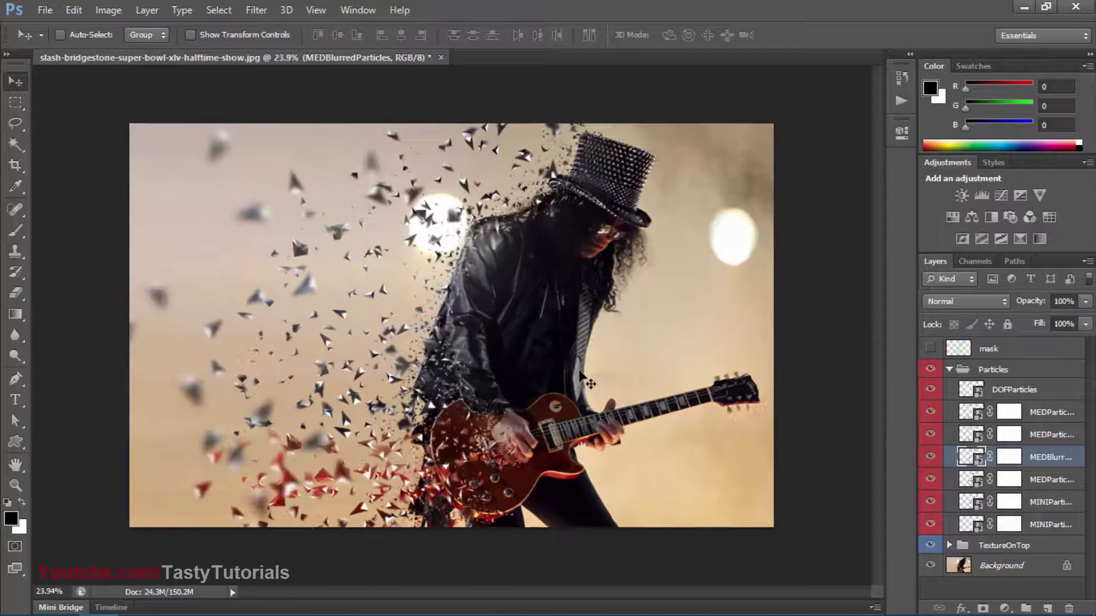
left_click(1060, 503)
left_click(1056, 524)
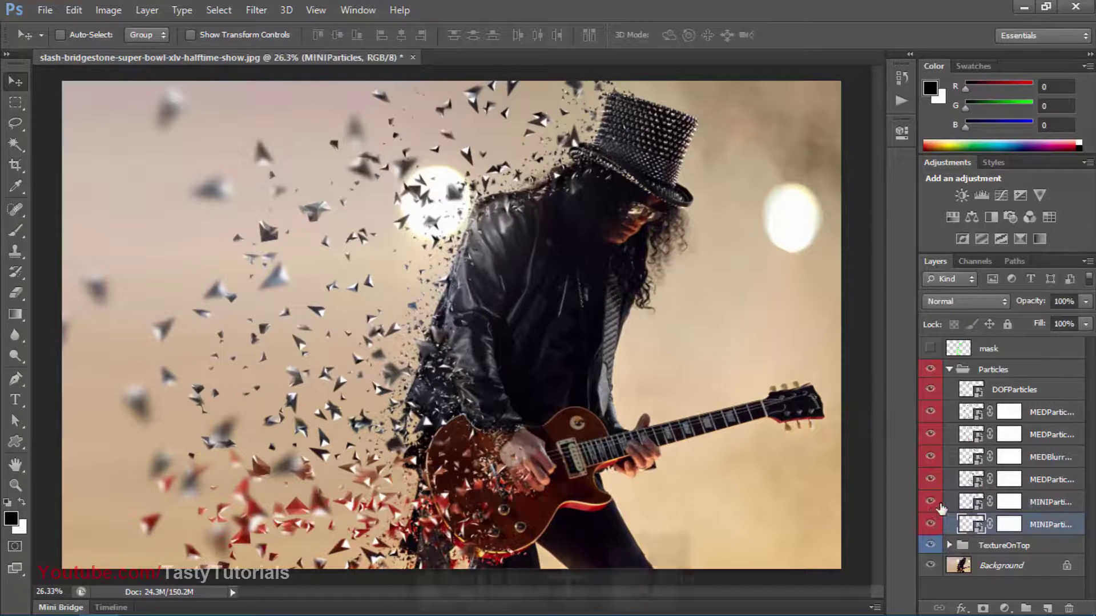
key("ctrl+j")
mouse_move(600, 430)
left_mouse_down()
mouse_move(580, 433)
mouse_move(595, 435)
left_mouse_up()
scroll(510, 439, "down", 2)
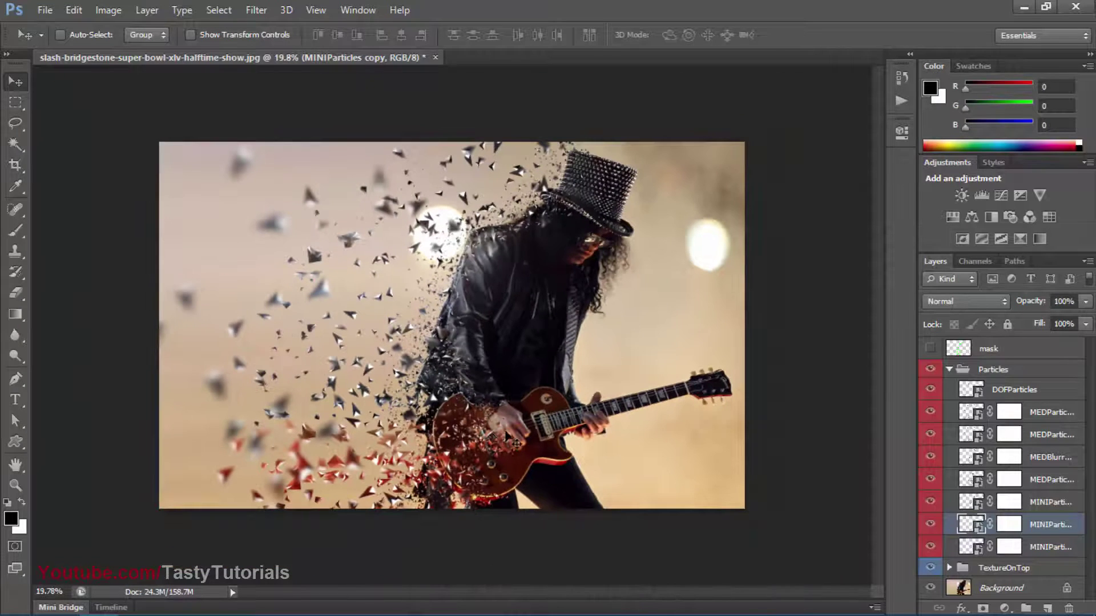
scroll(545, 424, "up", 2)
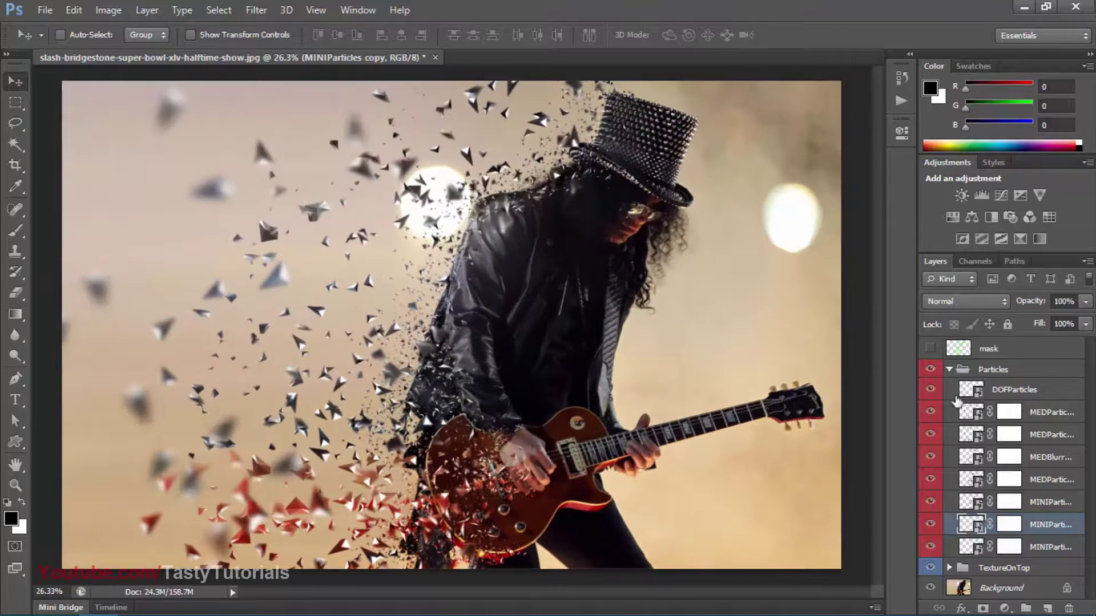
Collapse the Particles group and examine the layers in TextureOnTop, toggling BlurMovement2 off and on.
left_click(949, 370)
left_click(960, 389)
left_click(949, 389)
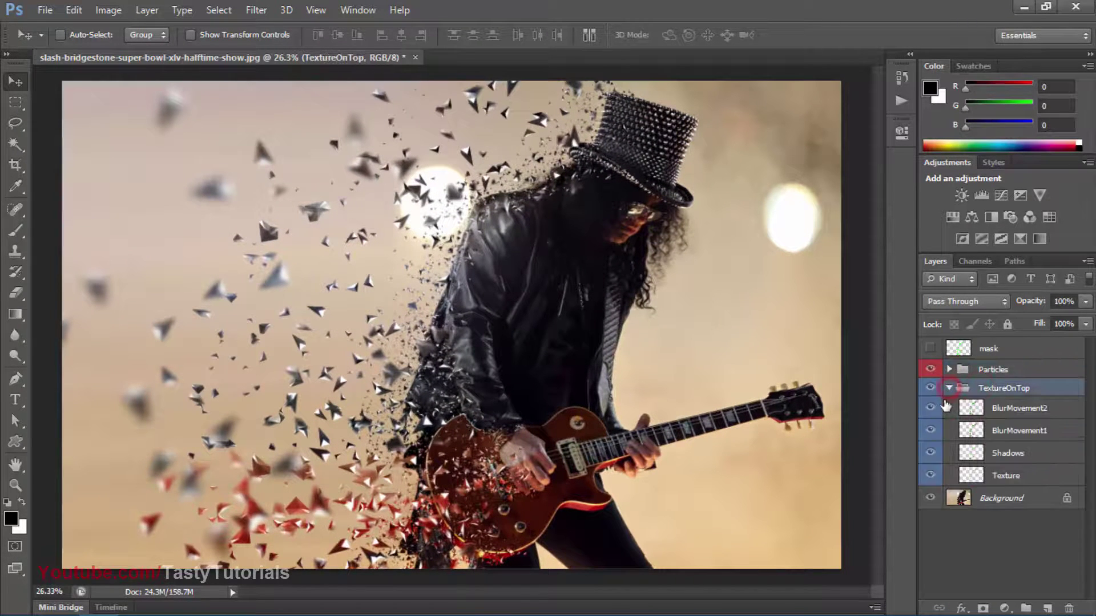
left_click(931, 408)
left_click(932, 407)
left_click(948, 388)
Try duplicating the TextureOnTop group, and undo the duplication.
key("ctrl+j")
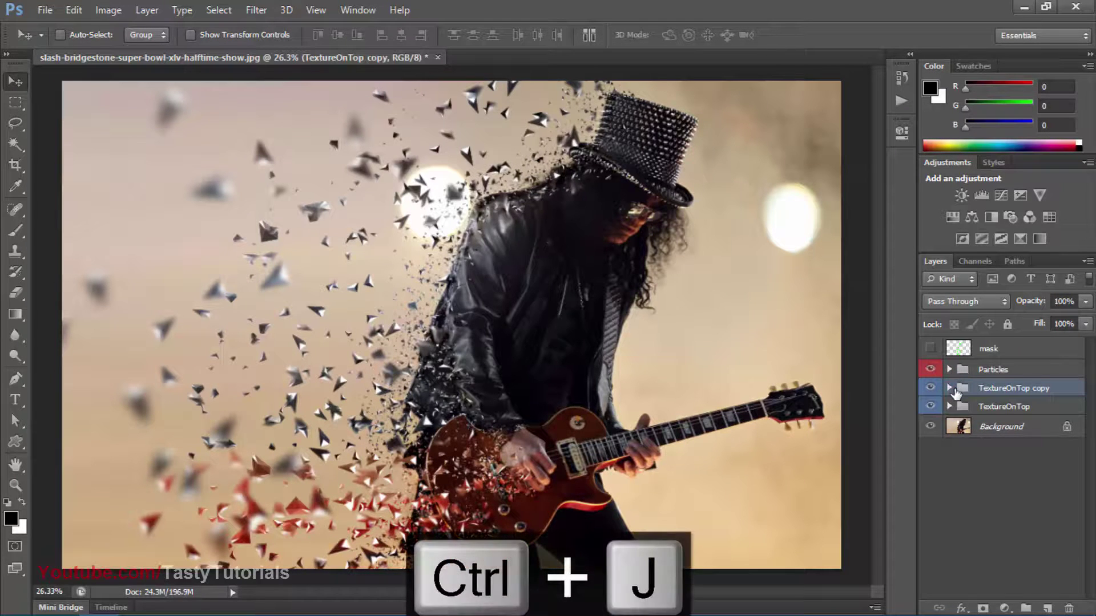
key("ctrl+alt+z")
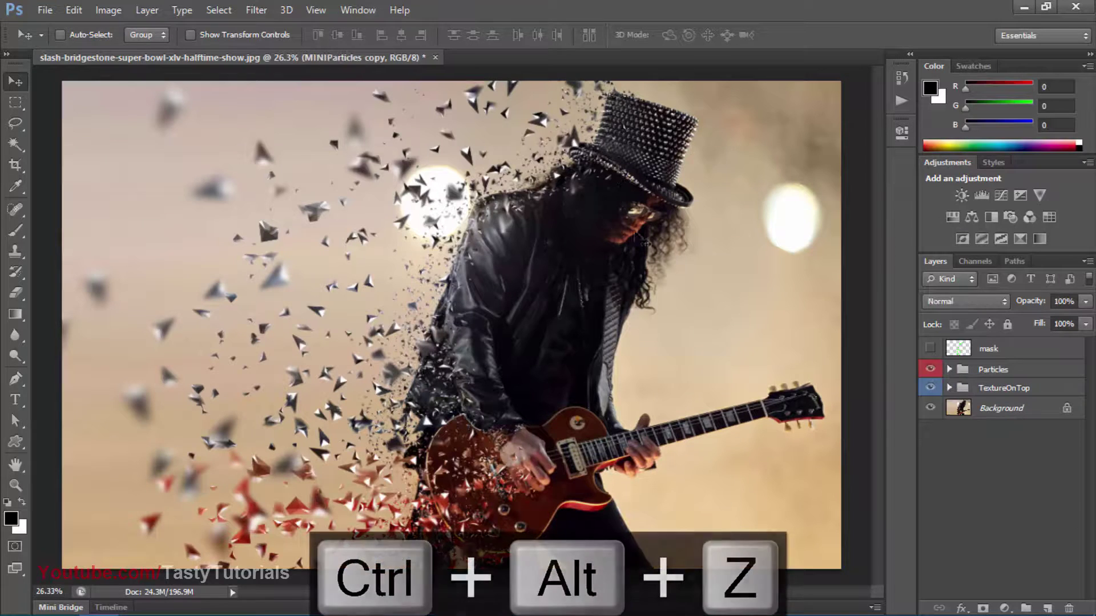
Deselect all layers and show the Actions list again.
left_click(955, 434)
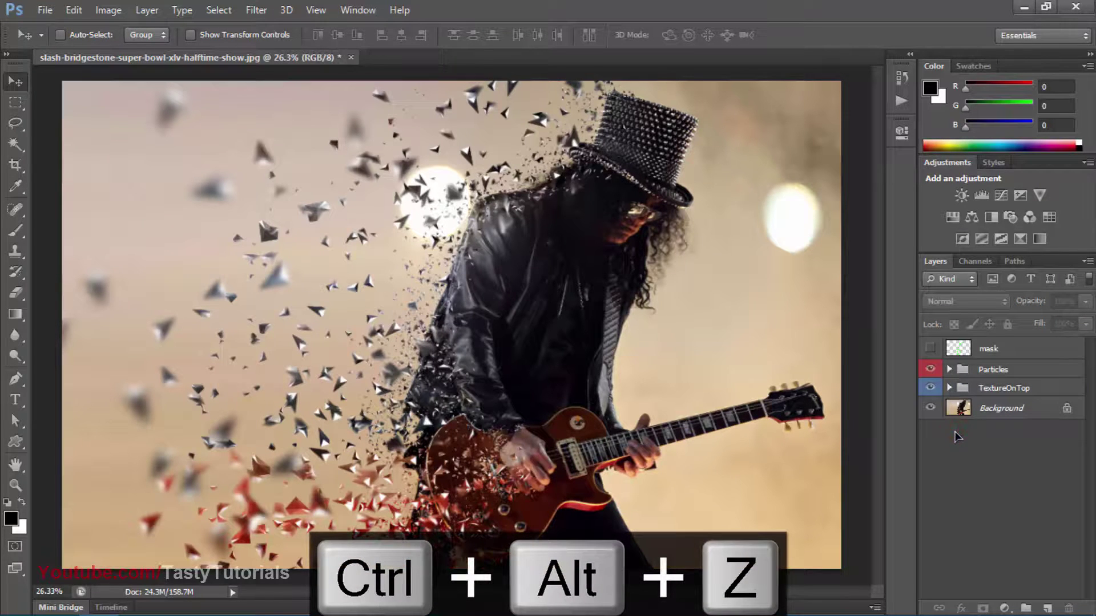
left_click(900, 102)
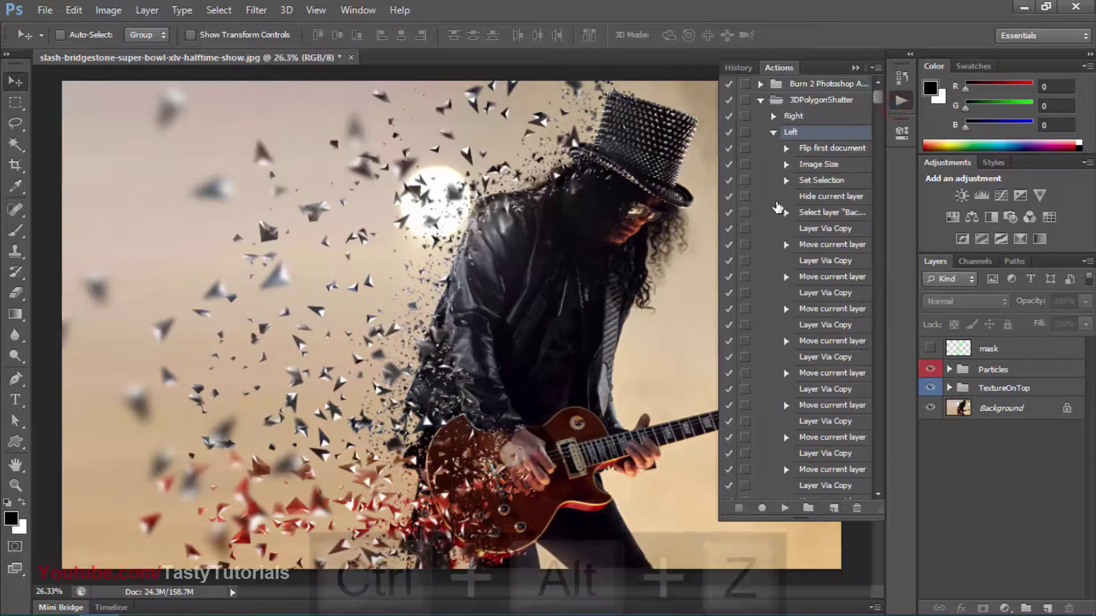
Collapse the 3DPolygonShatter action set, expand PreMadeCC and run its ActionMoviesCC action on the image.
left_click(765, 133)
left_click(761, 133)
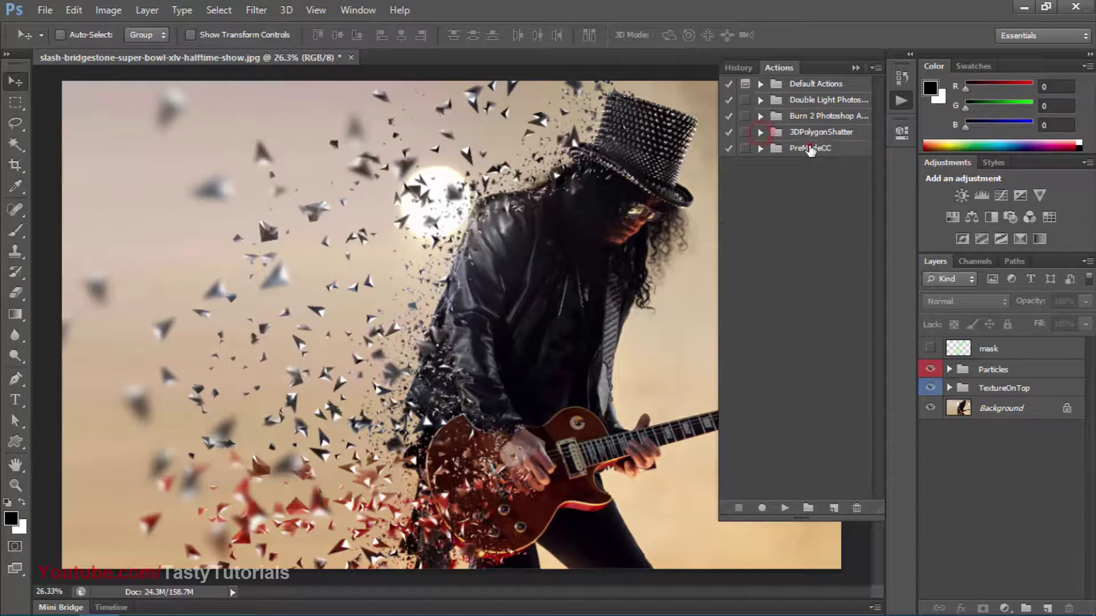
left_click(760, 148)
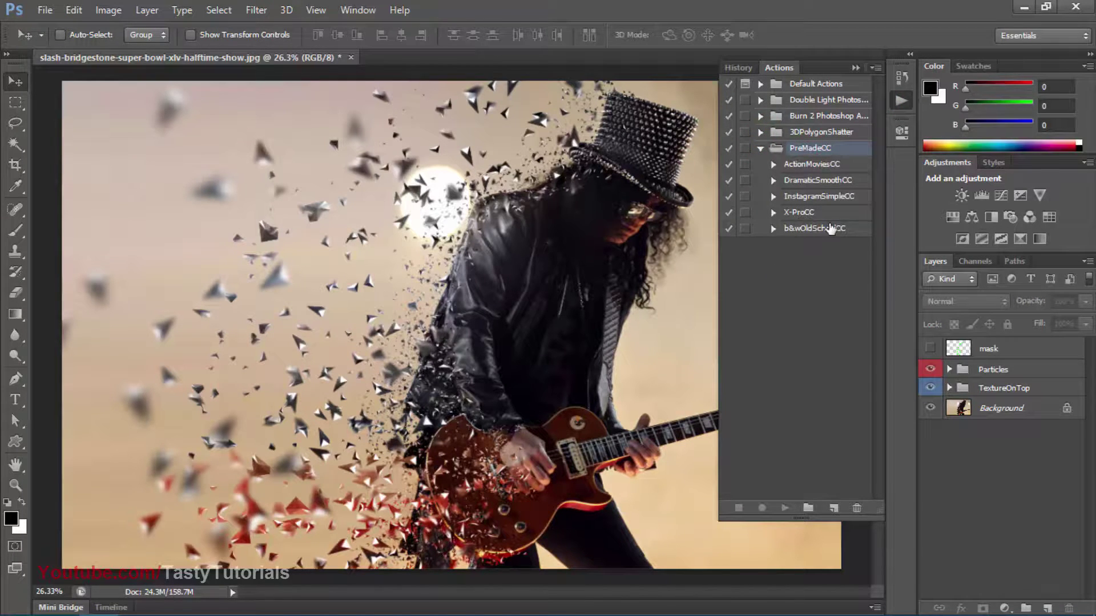
left_click(814, 165)
key("ctrl+0")
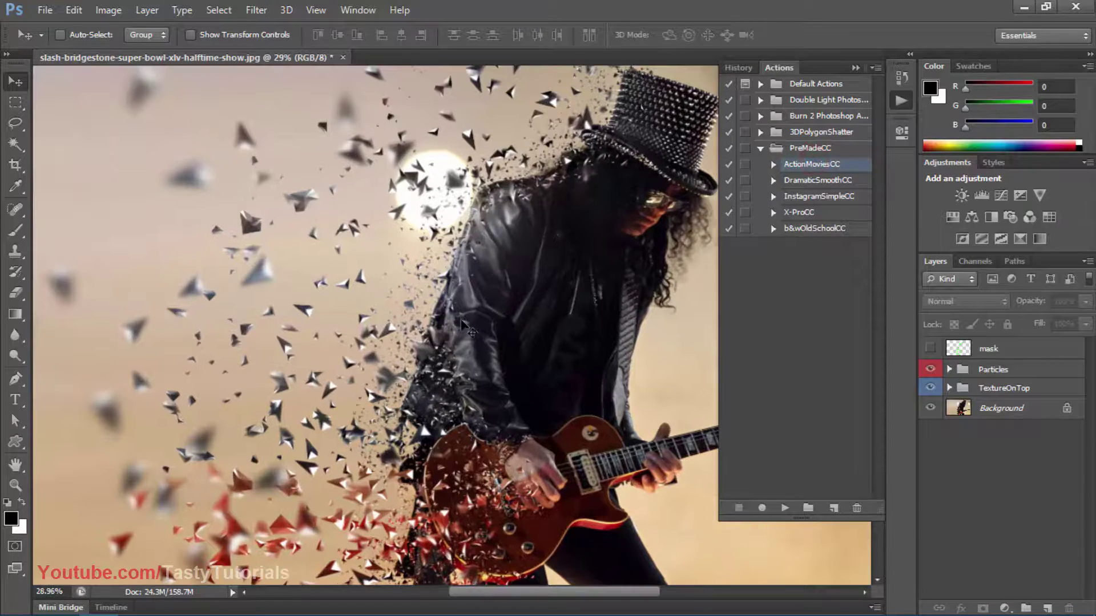
key("ctrl+minus")
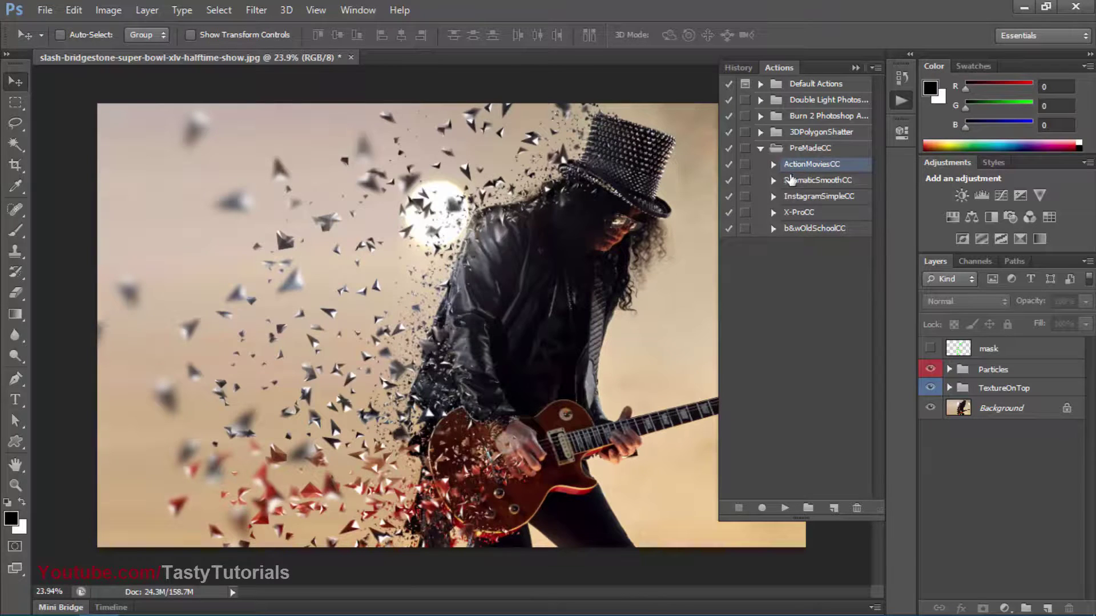
left_click(784, 509)
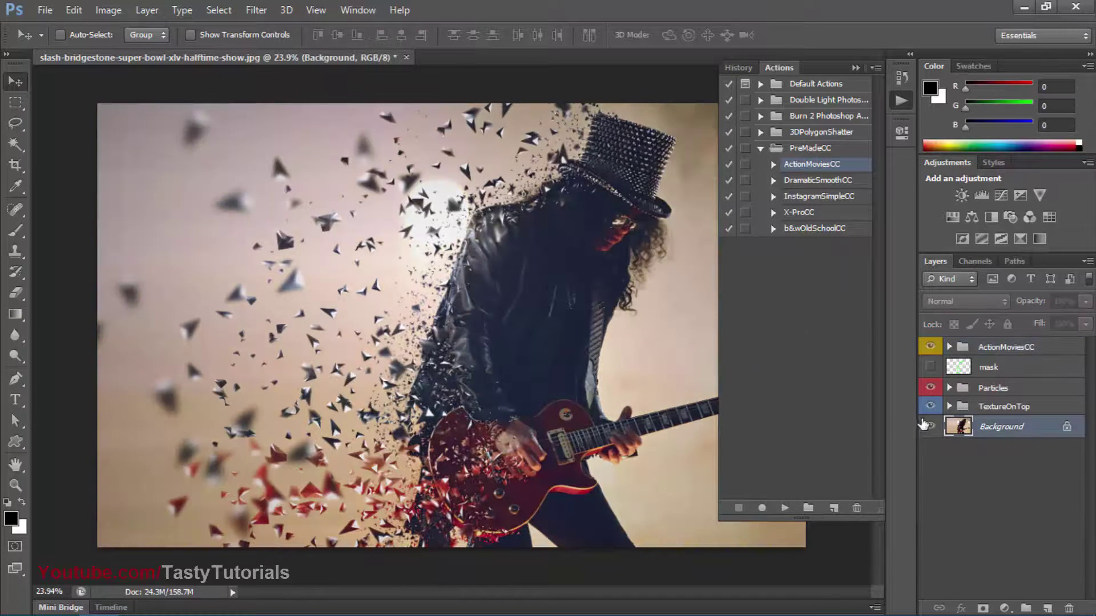
Compare the image with and without the ActionMoviesCC group, and leave the group hidden.
left_click(931, 349)
left_click(930, 350)
left_click(931, 349)
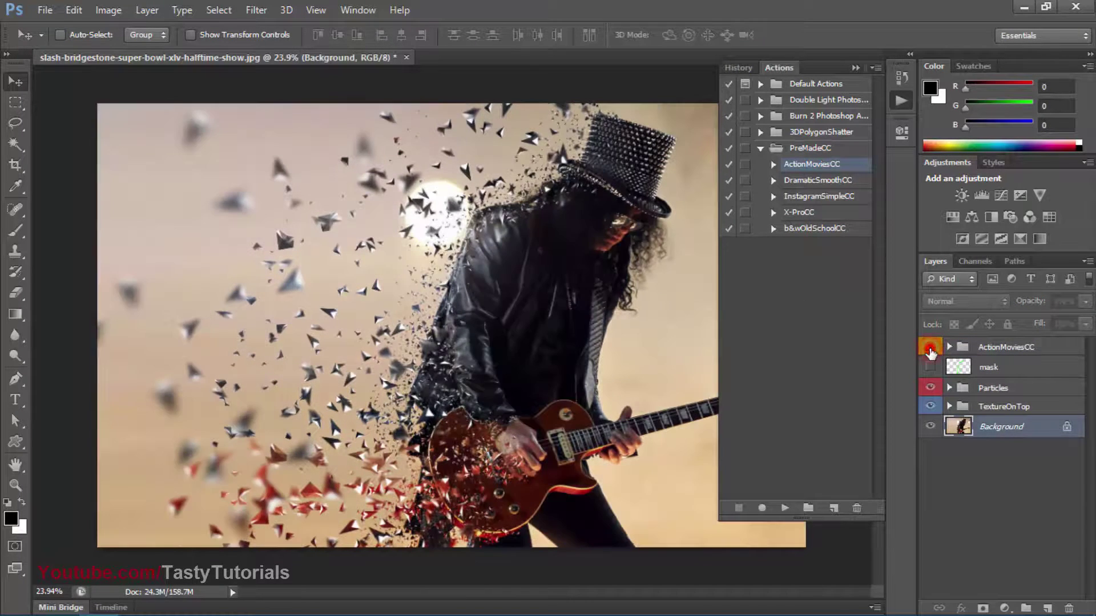
left_click(931, 349)
left_click(929, 348)
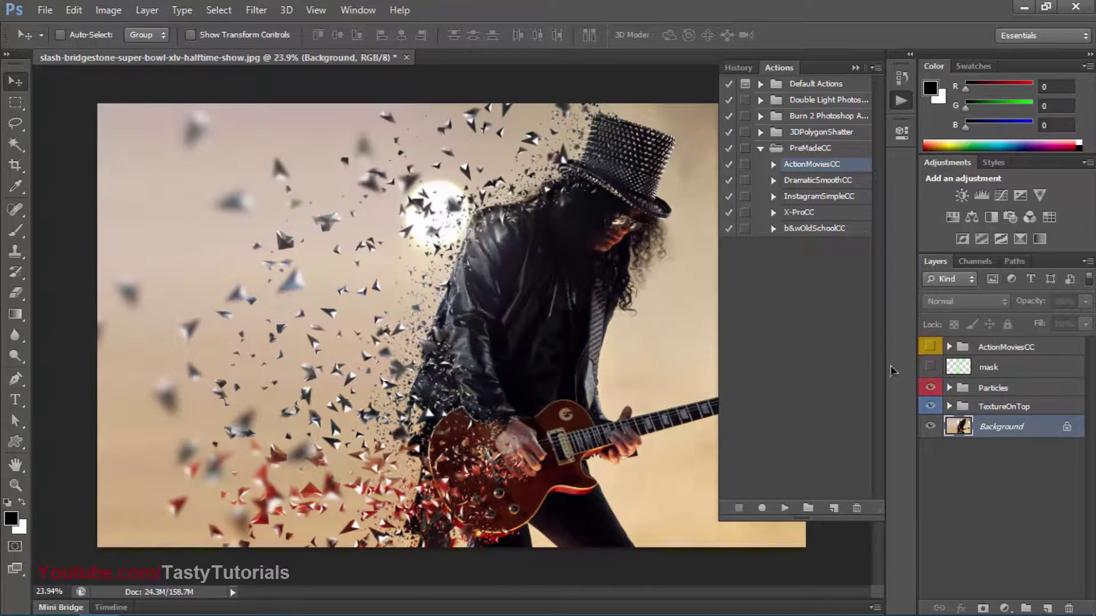
Run the DramaticSmoothCC action and move its group directly above the mask layer.
left_click(799, 180)
left_click(785, 507)
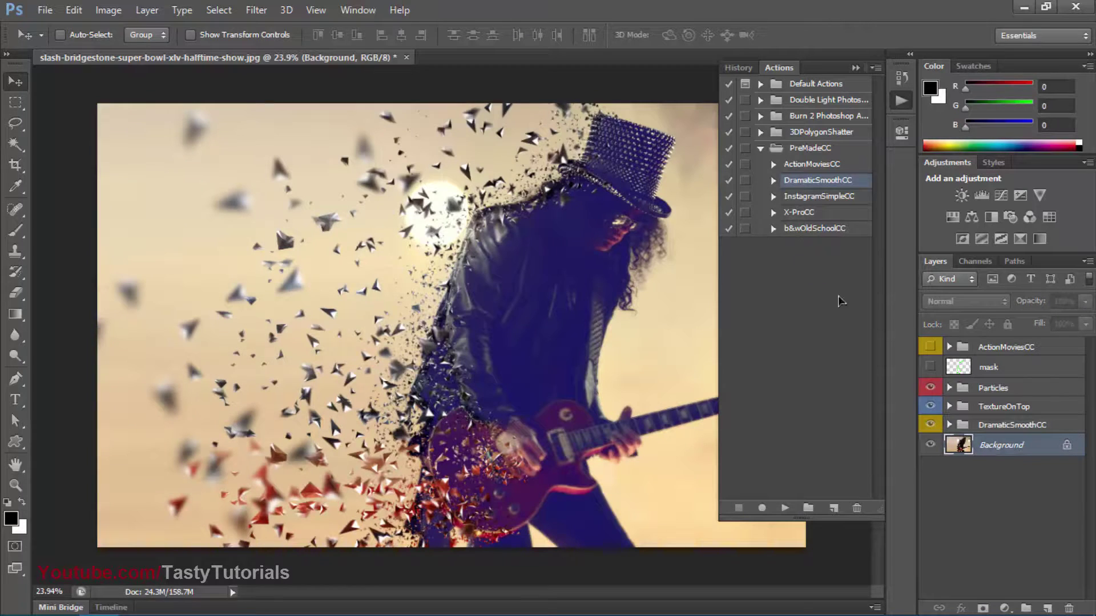
left_click_drag(980, 428, 985, 363)
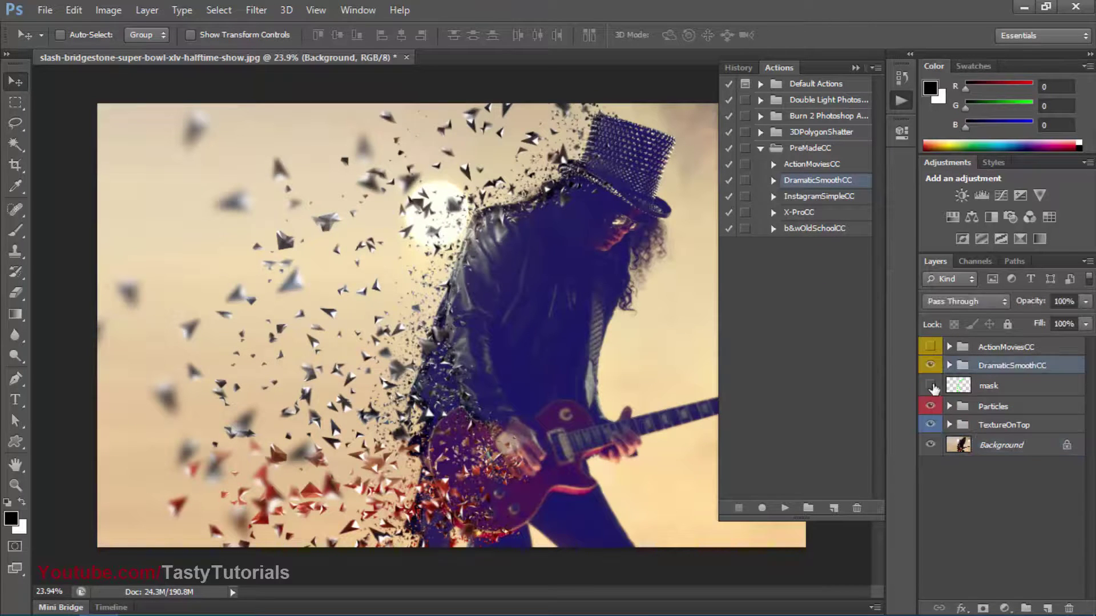
Compare the image with and without the DramaticSmoothCC group, and leave the group hidden.
left_click(924, 366)
left_click(924, 365)
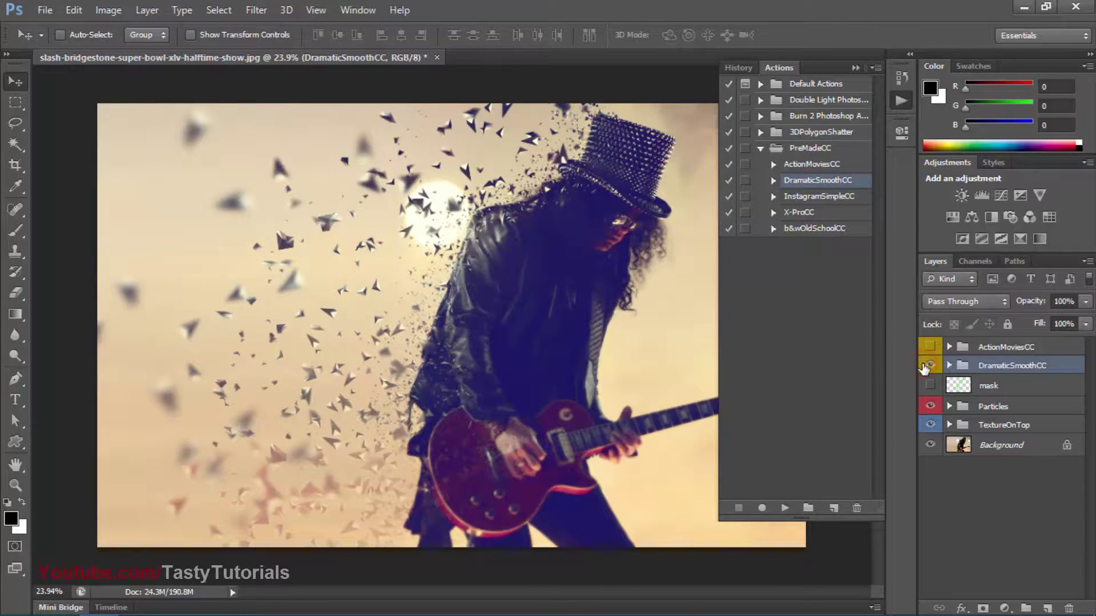
left_click(924, 365)
left_click(924, 366)
left_click(949, 366)
left_click(949, 366)
left_click(930, 368)
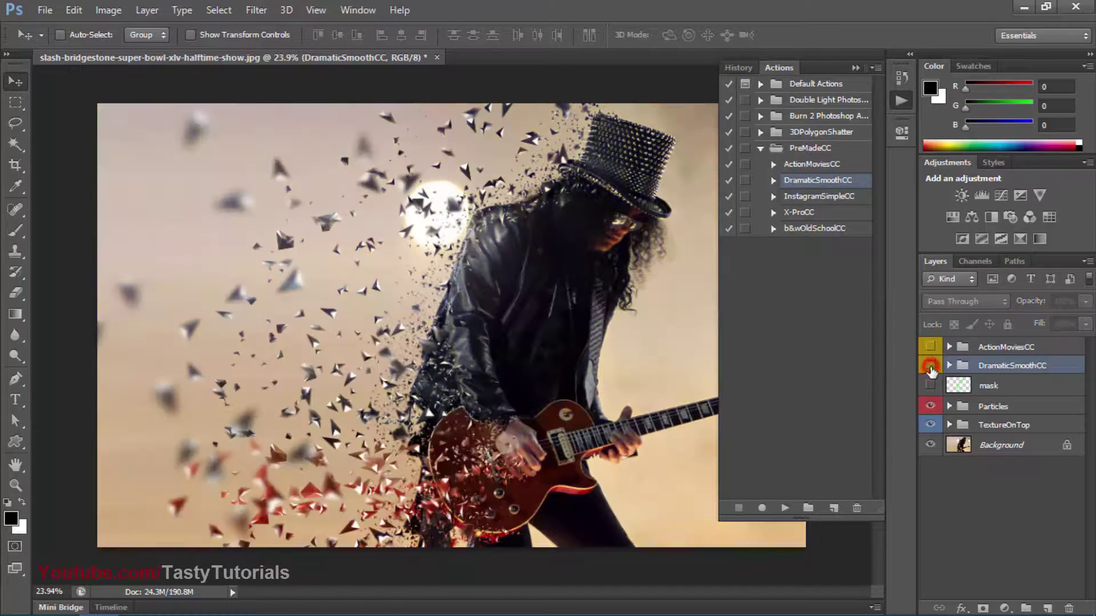
Run the InstagramSimpleCC action, compare the image with its group on and off, and leave the group hidden.
left_click(811, 201)
left_click(784, 507)
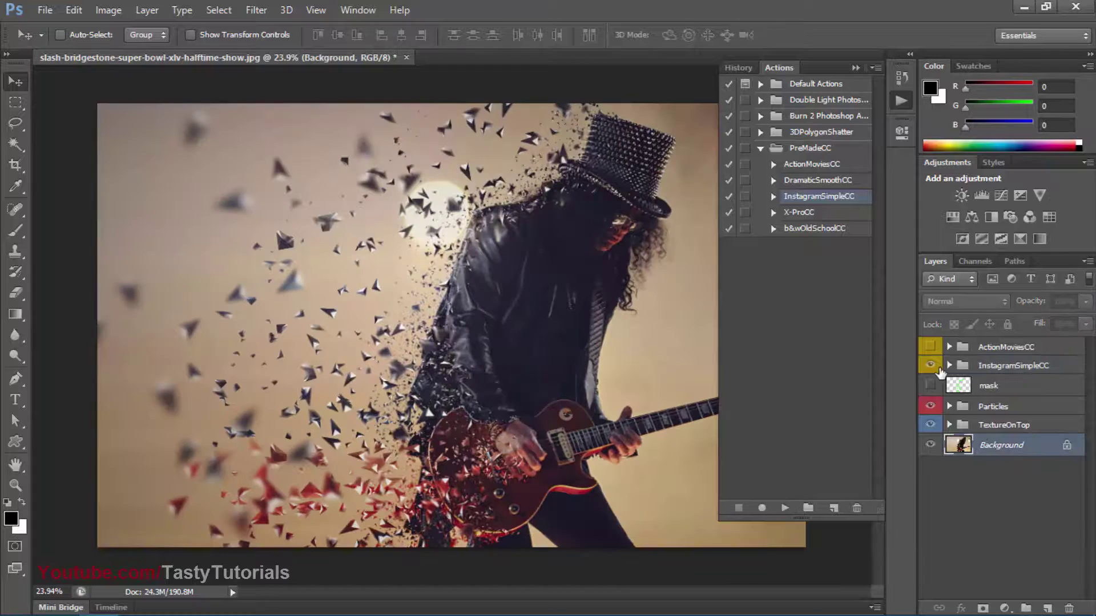
left_click(933, 366)
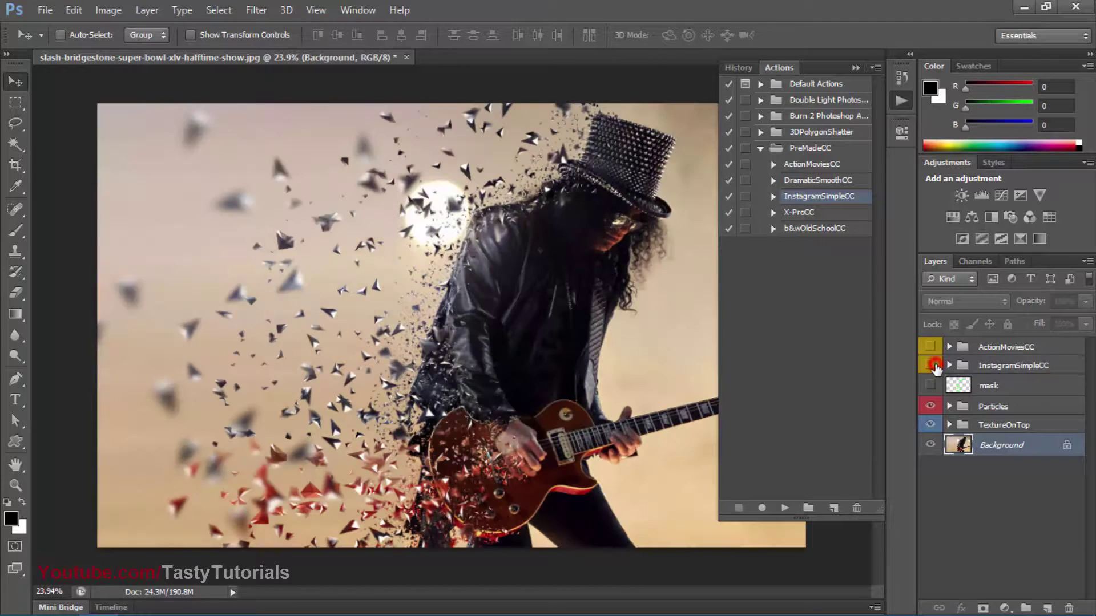
left_click(933, 366)
left_click(934, 366)
left_click(934, 366)
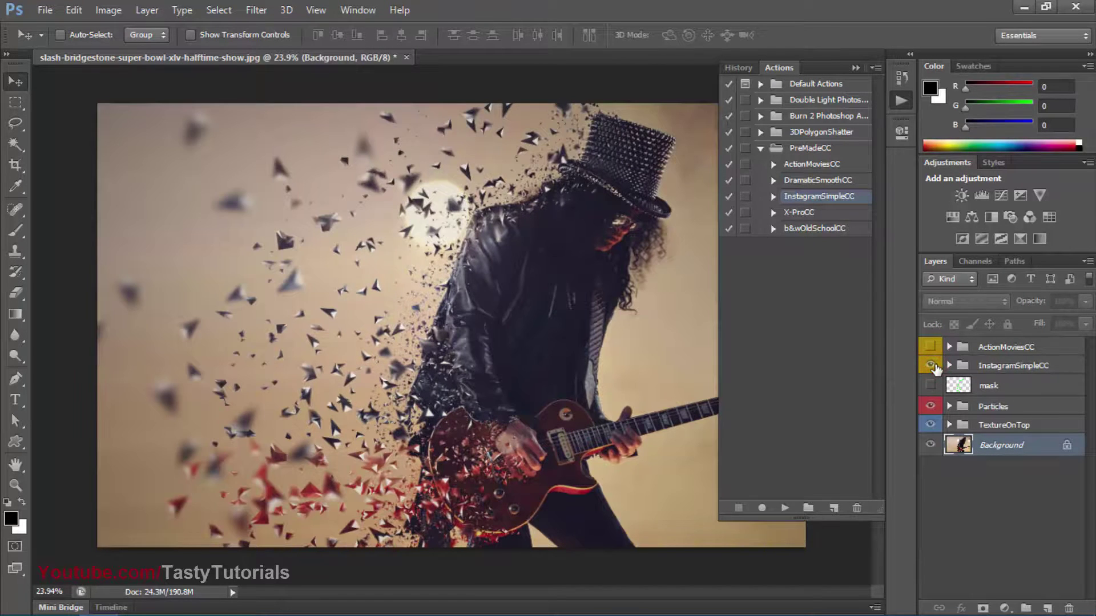
left_click(934, 365)
Run the X-ProCC action and toggle its group's visibility to compare the image with and without the effect.
key("ctrl+plus")
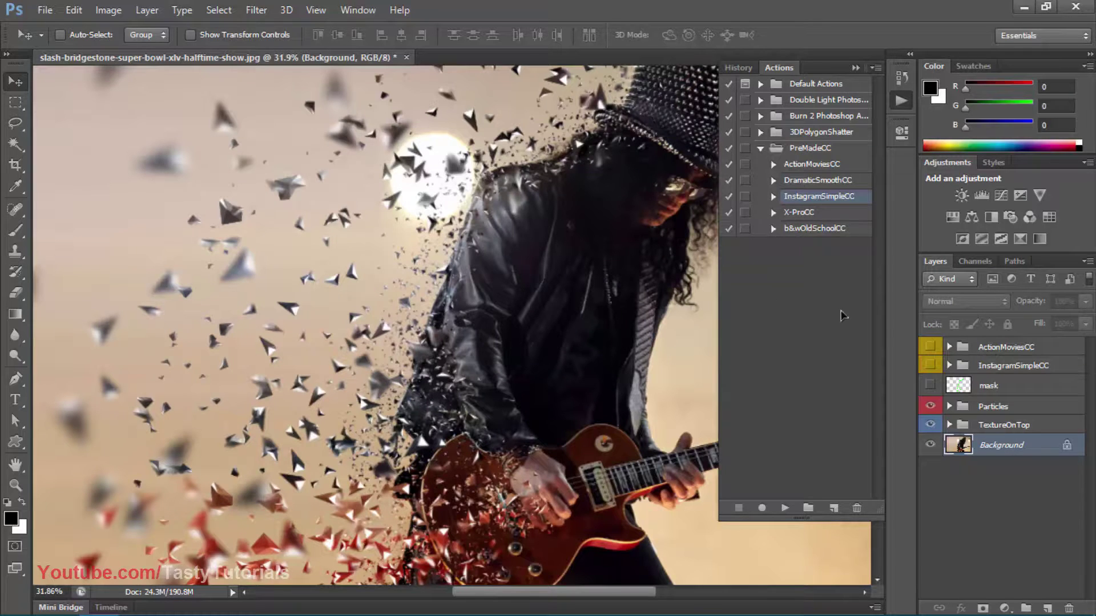
left_click(795, 213)
left_click(785, 507)
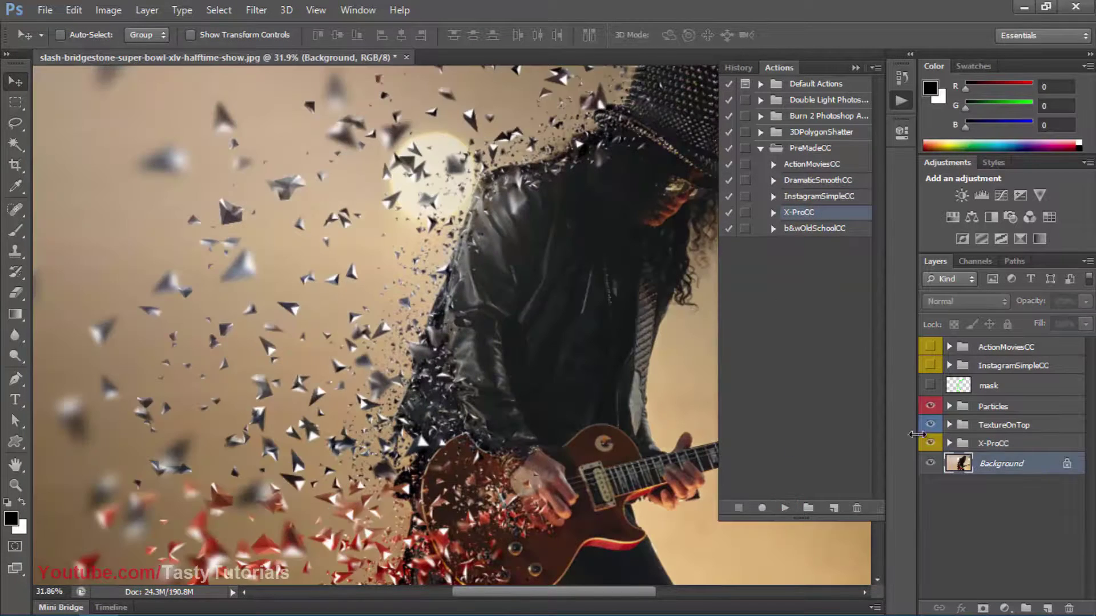
left_click(931, 447)
left_click(931, 447)
left_click(931, 448)
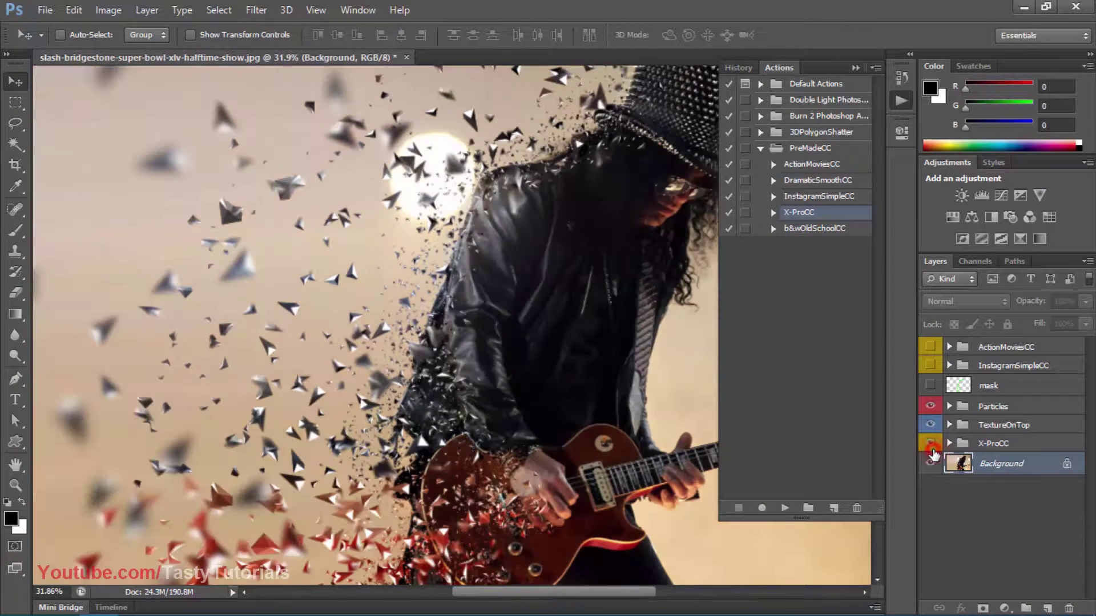
left_click(931, 447)
left_click(931, 448)
left_click(932, 447)
Move the X-ProCC group directly above the mask layer, compare its effect on the whole image, and hide the group.
left_click_drag(971, 444, 978, 379)
left_click(931, 386)
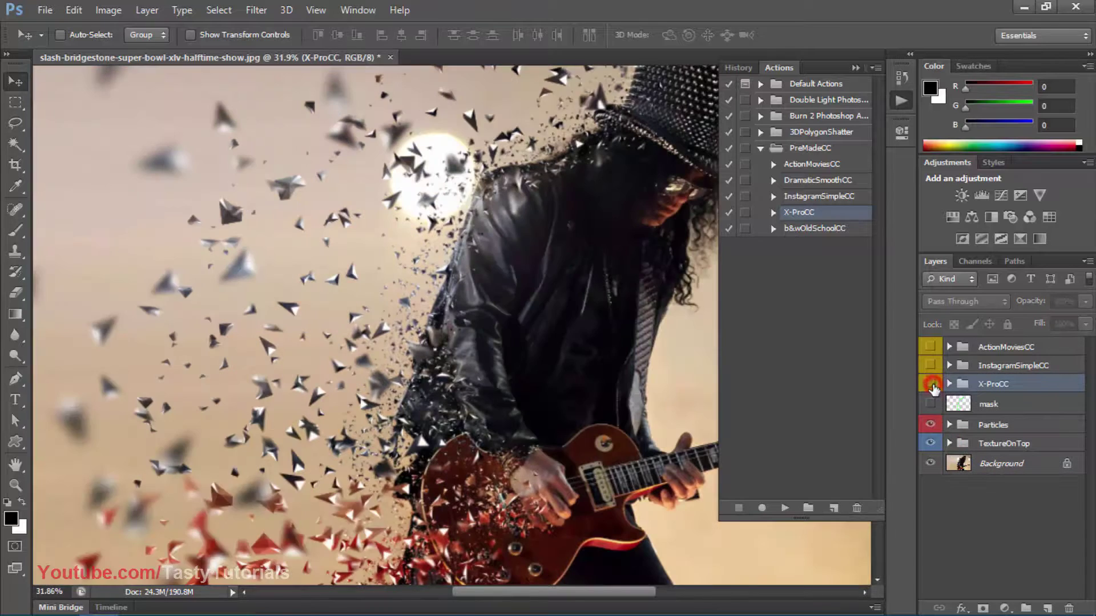
left_click(932, 386)
left_click(932, 386)
Run the b&wOldSchoolCC action, collapse the Actions list, and hide the b&wOldSchoolCC group.
left_click(798, 229)
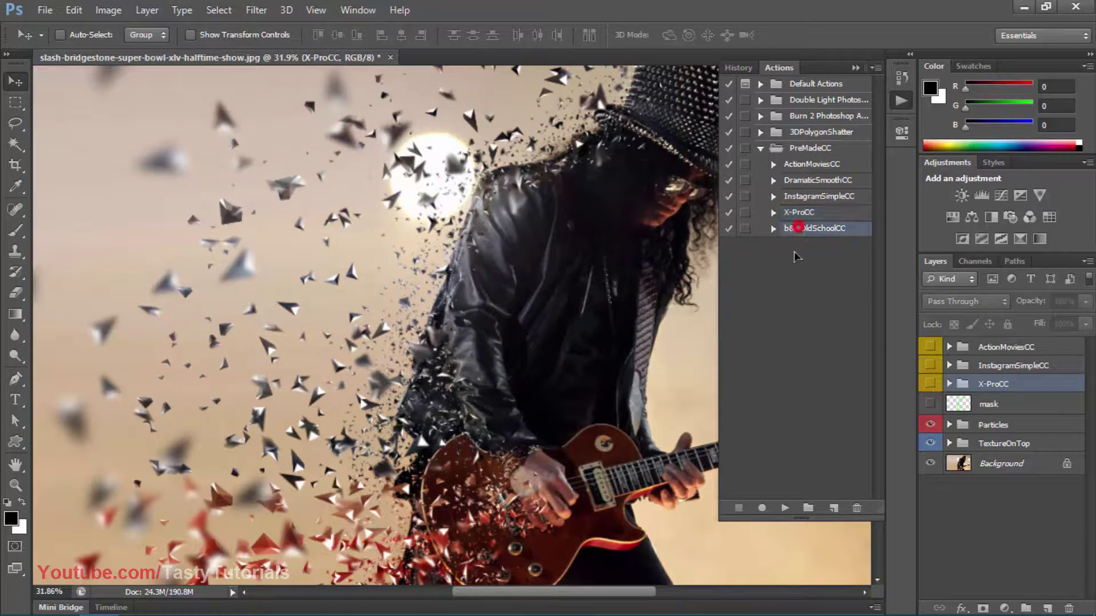
left_click(785, 508)
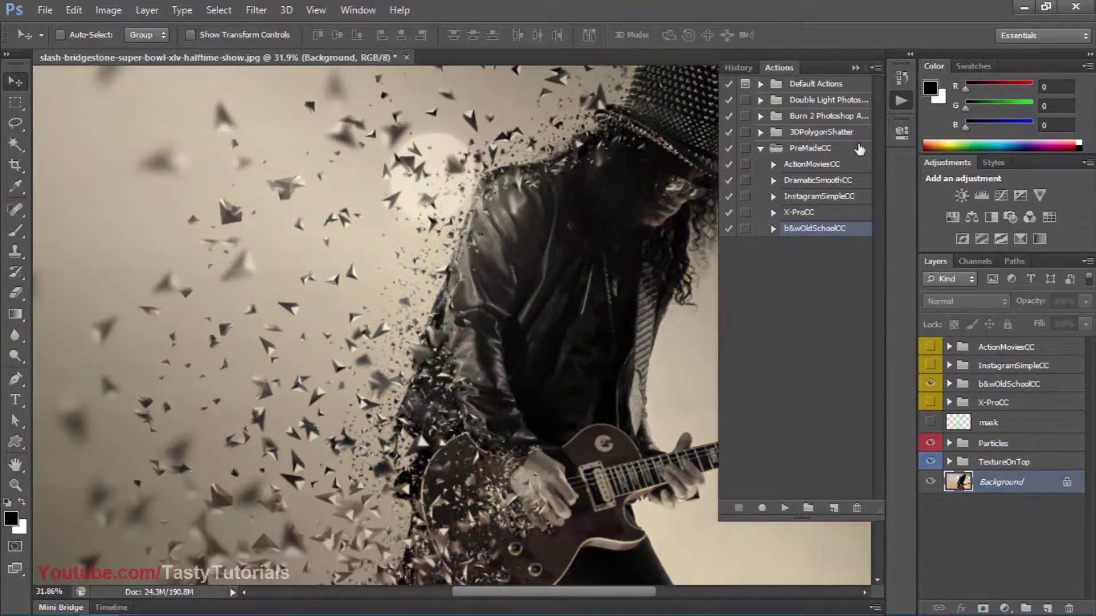
left_click(856, 69)
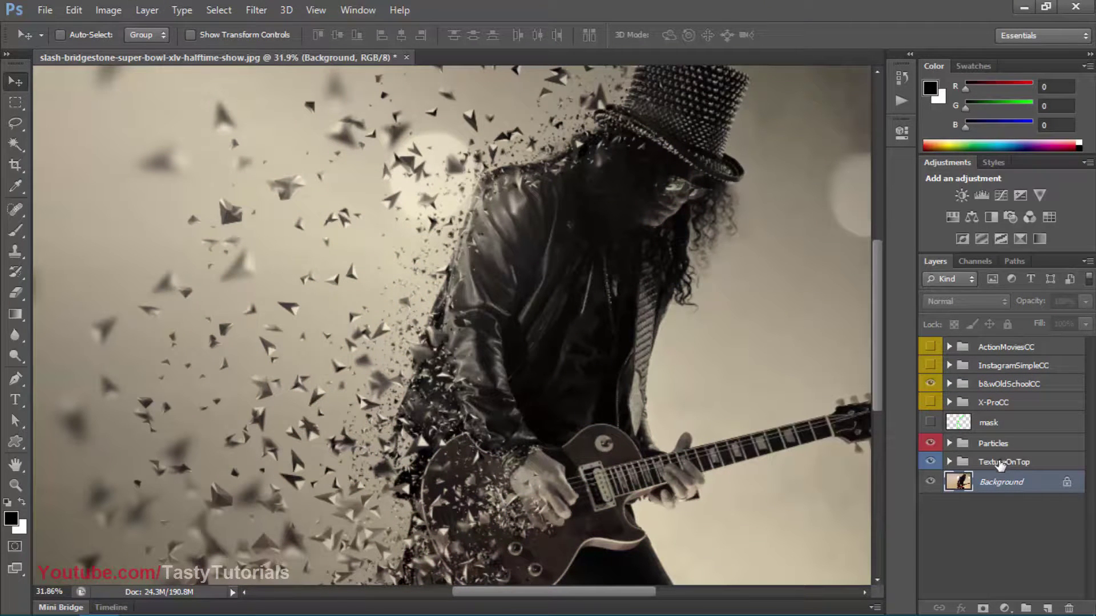
left_click(929, 383)
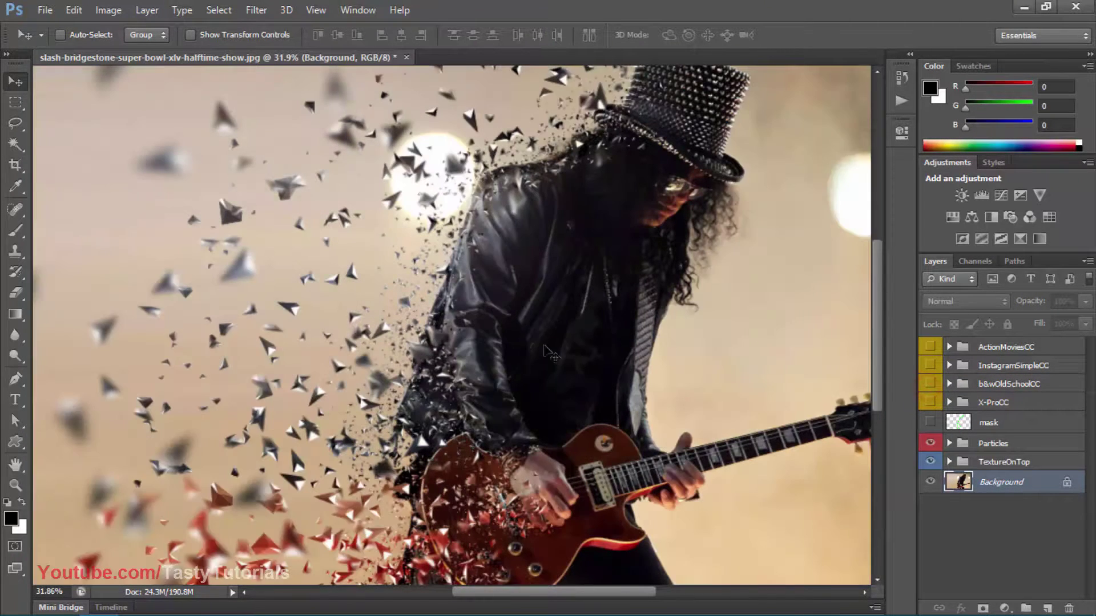
key("ctrl+0")
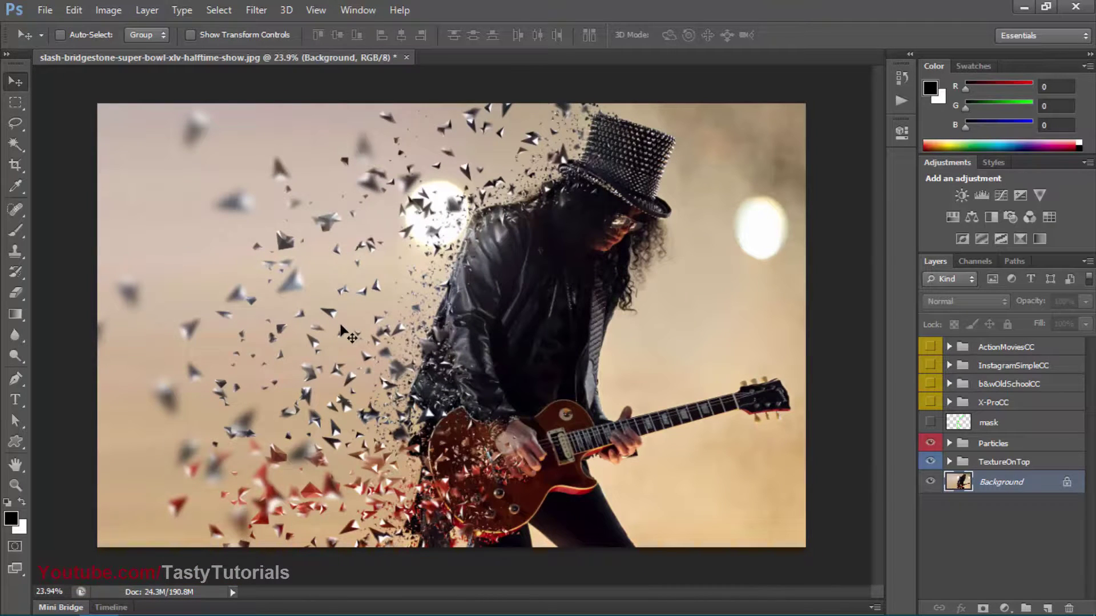